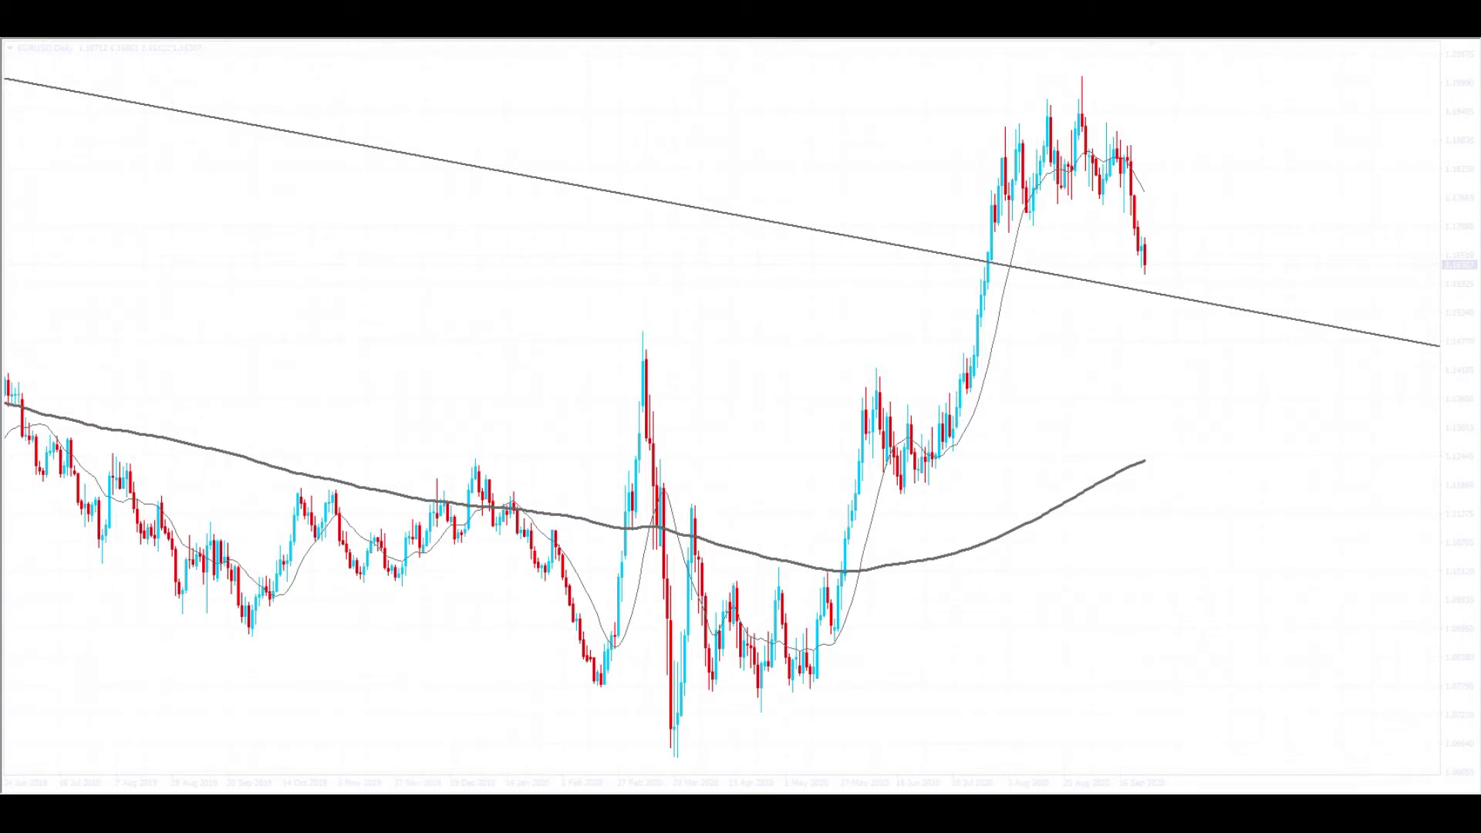
# Try rectangles over the support and resistance of the July to September 2020 range on the EURUSD daily chart, and delete both.
pyautogui.click(356, 29)
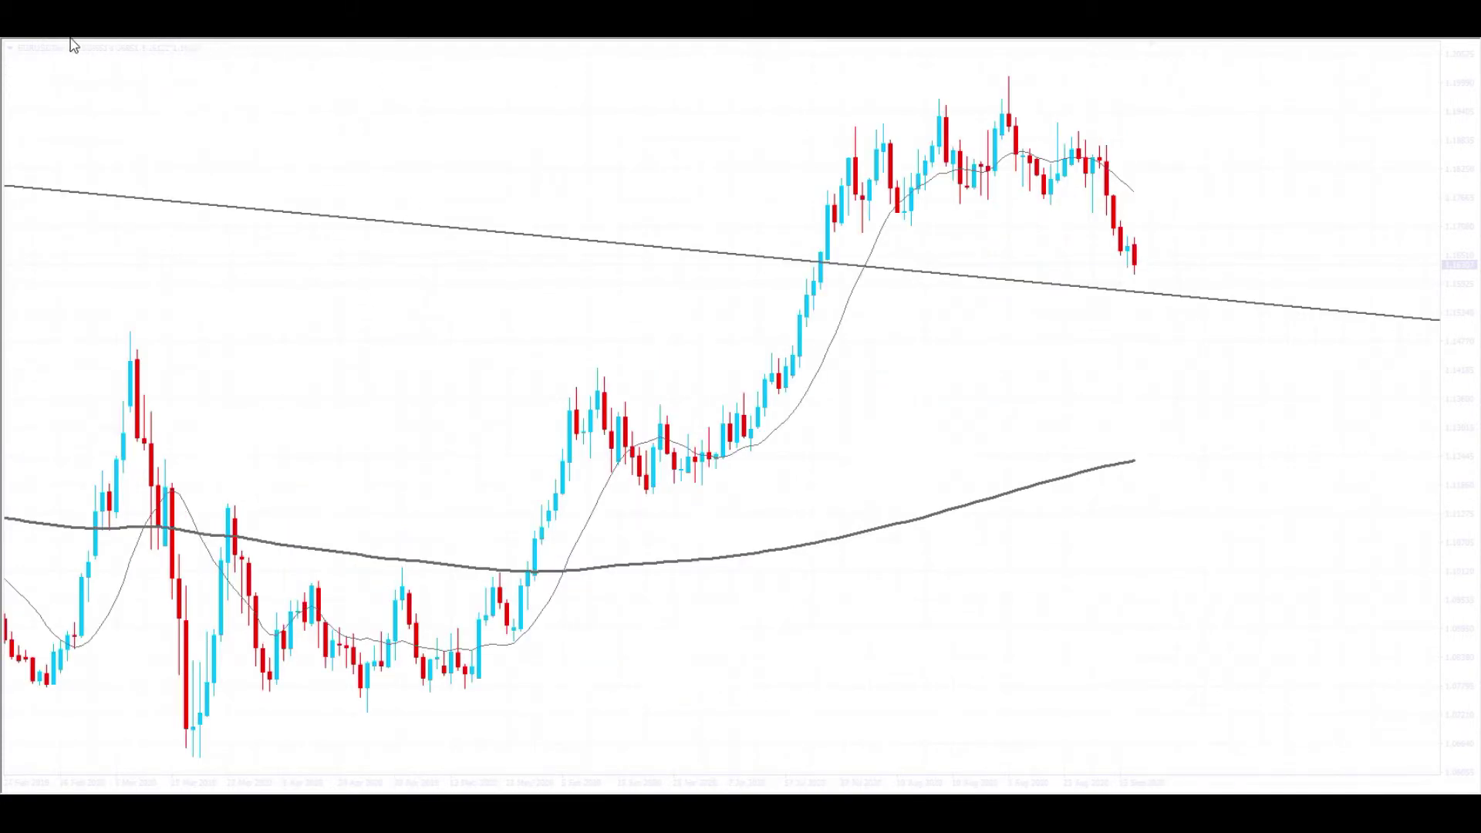
pyautogui.moveTo(822, 208)
pyautogui.mouseDown()
pyautogui.moveTo(1170, 231)
pyautogui.moveTo(1278, 222)
pyautogui.mouseUp()
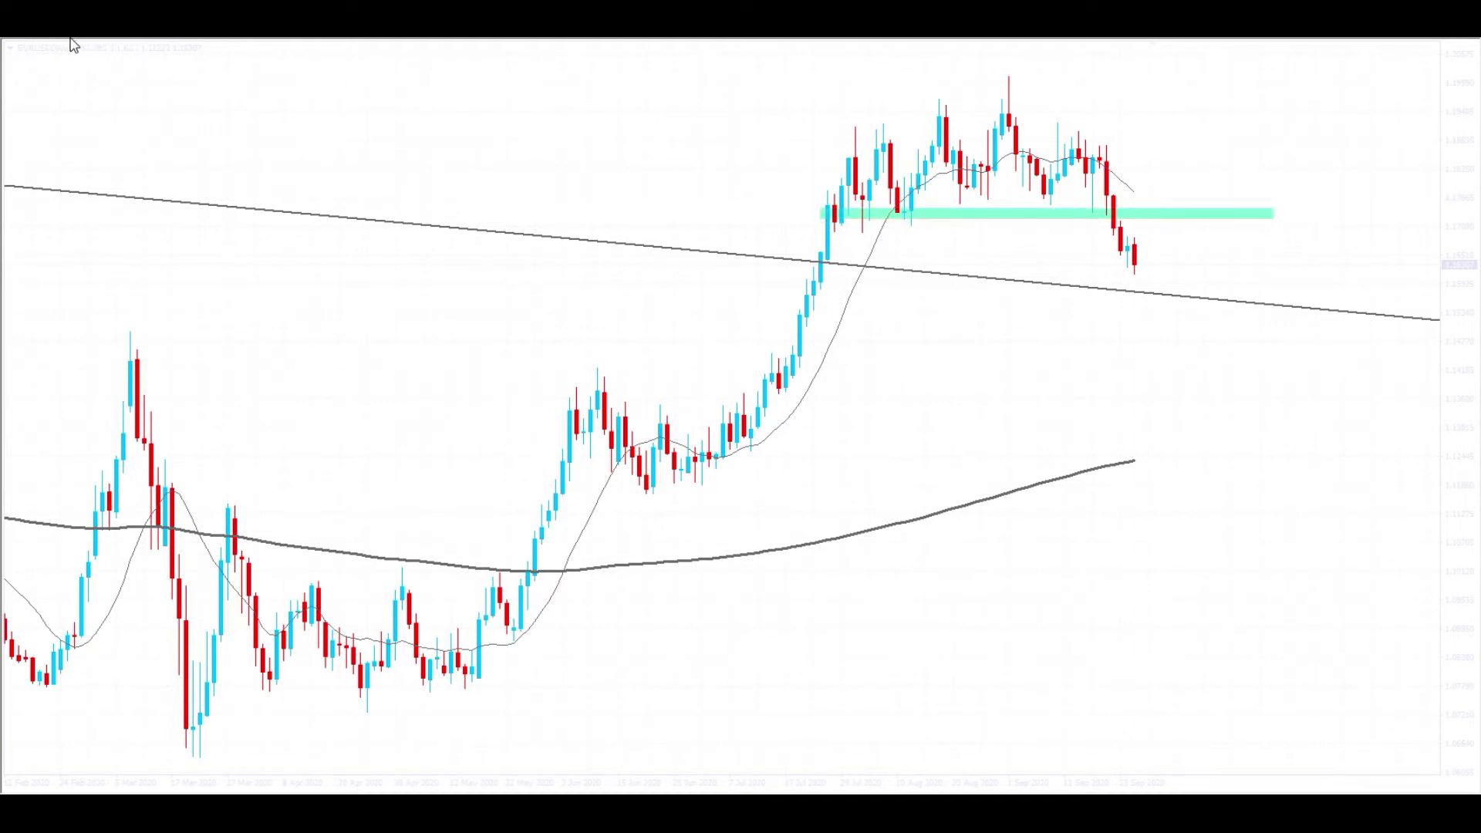
pyautogui.moveTo(812, 114); pyautogui.dragTo(1219, 131)
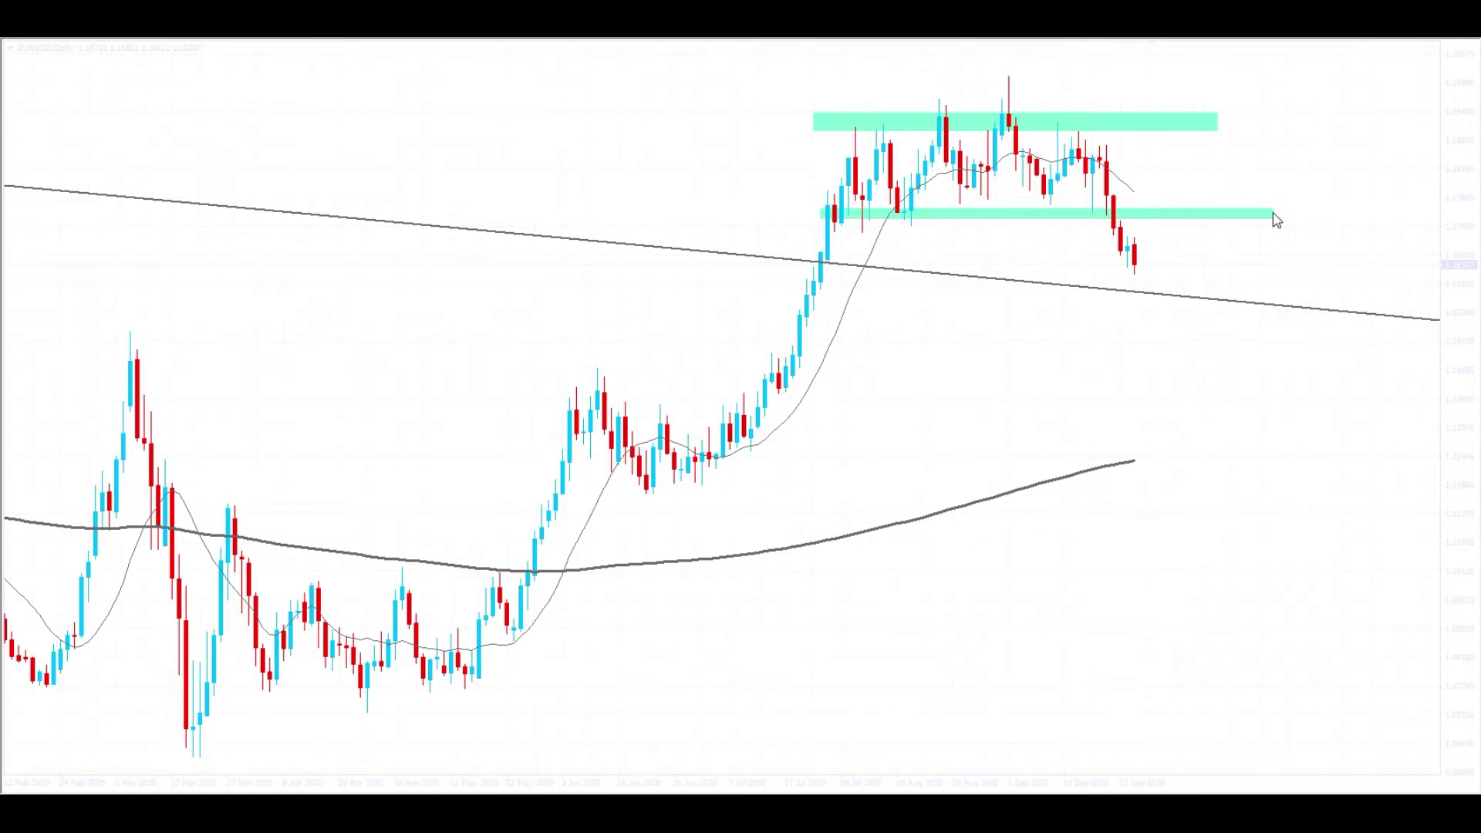
pyautogui.press('Delete')
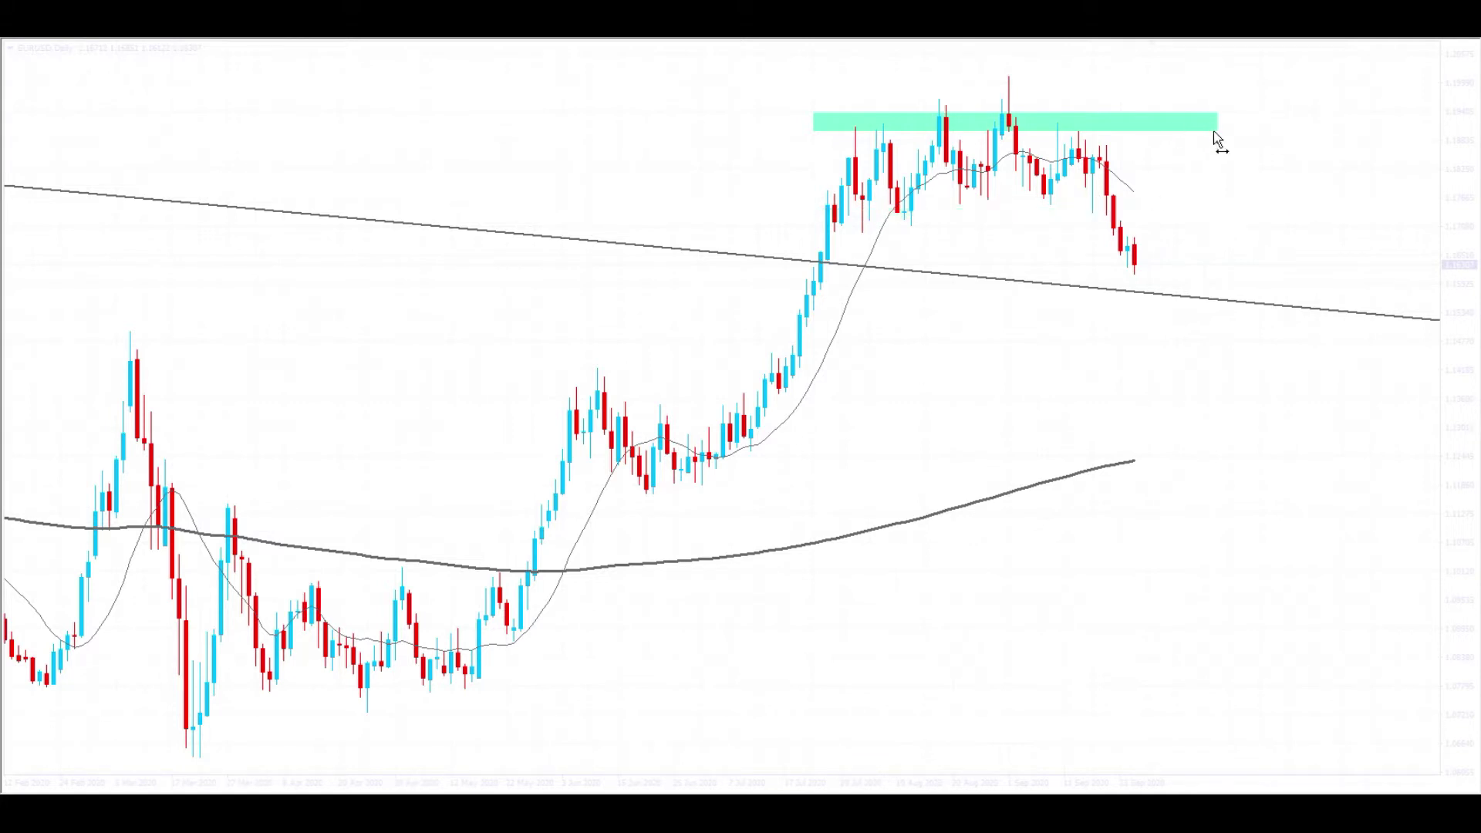
pyautogui.press('Delete')
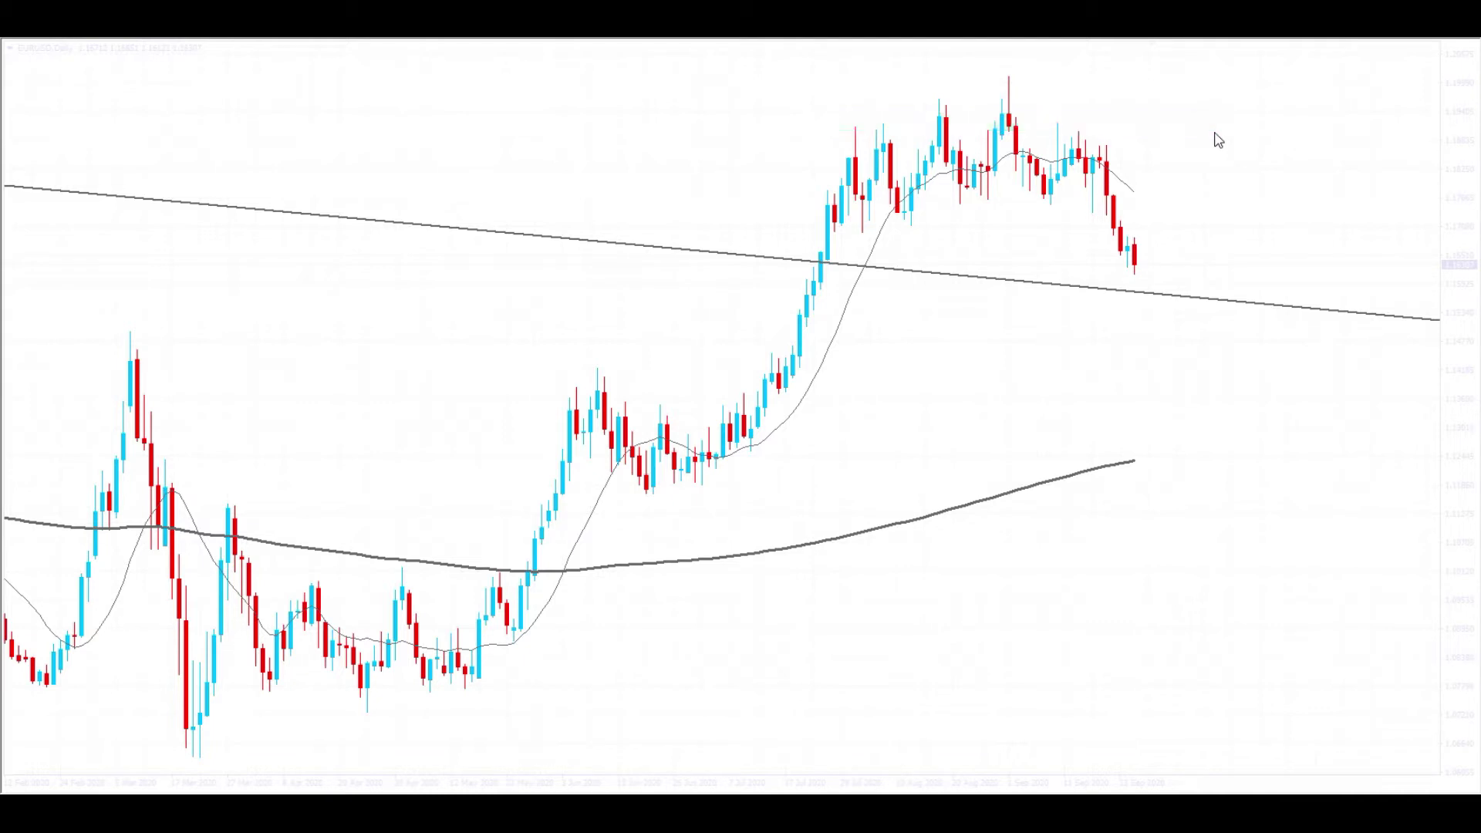
# Draw a thin support rectangle along the lows of the EURUSD July to September 2020 range and view the monthly chart.
pyautogui.moveTo(800, 205); pyautogui.dragTo(1246, 219)
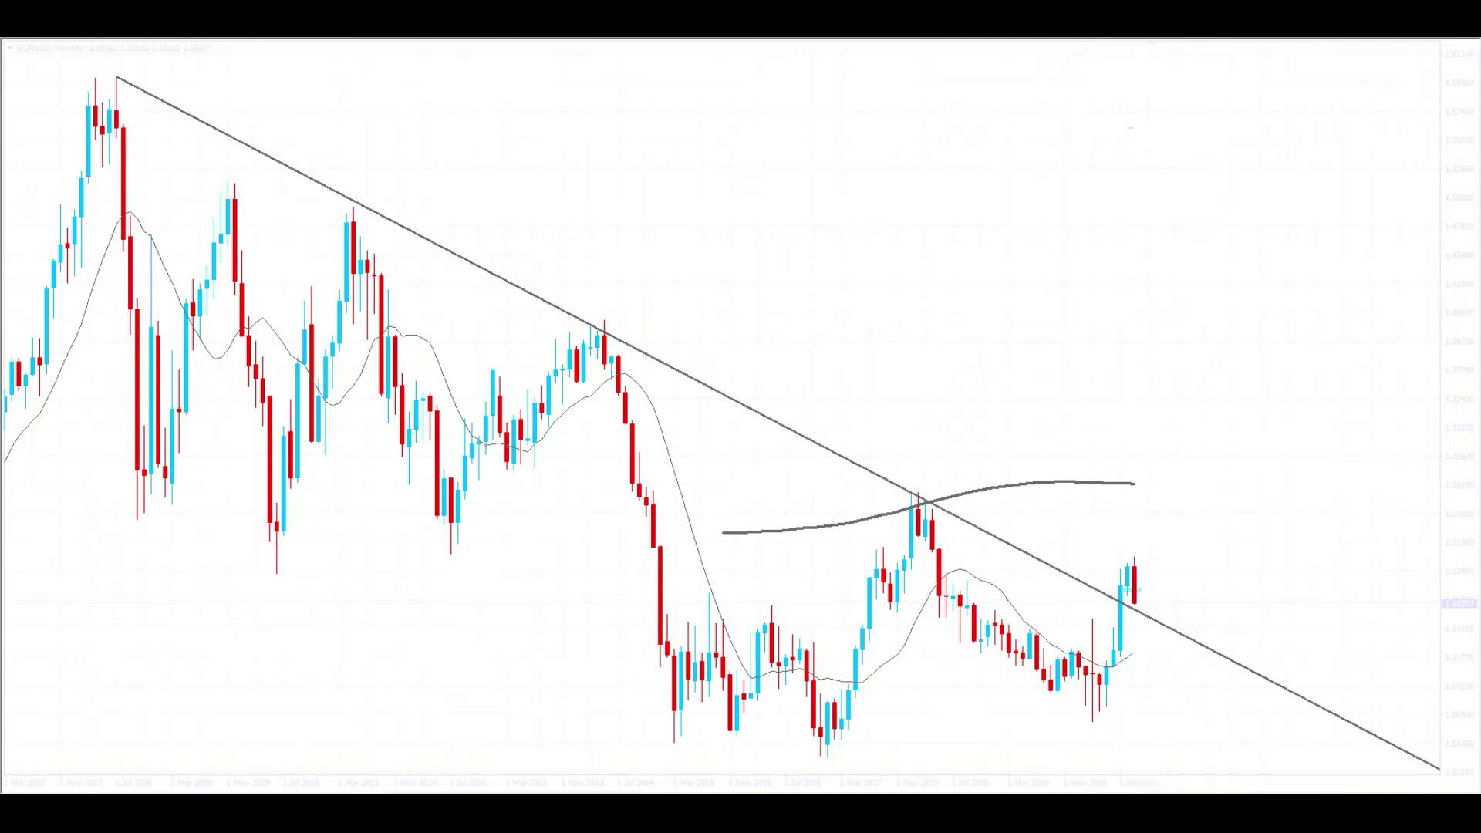
pyautogui.press('+')
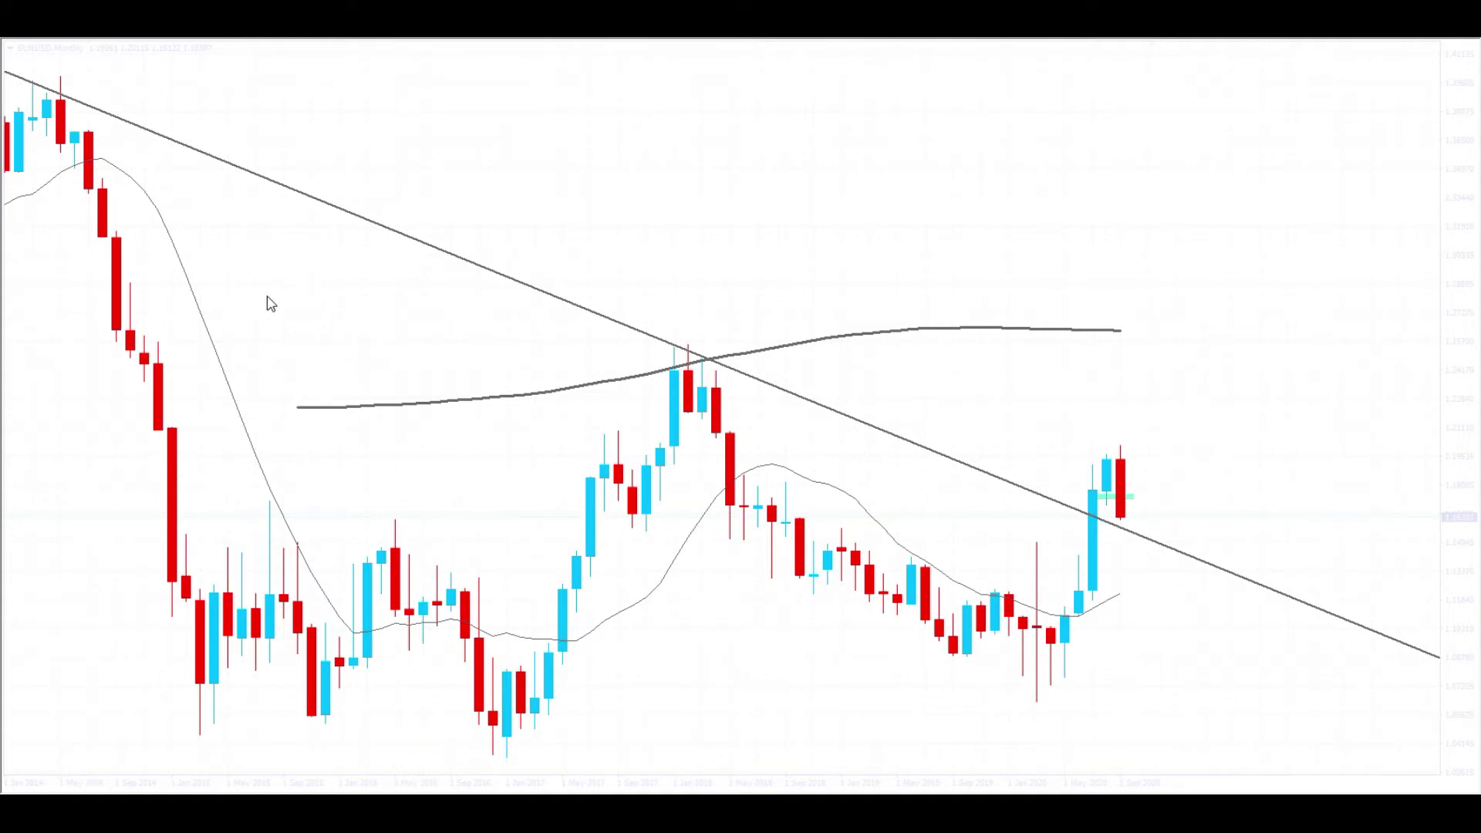
# On the EURUSD weekly chart, draw a rectangle along the June 2019 and June 2020 highs, extended past the latest candle, and return to daily.
pyautogui.click(297, 37)
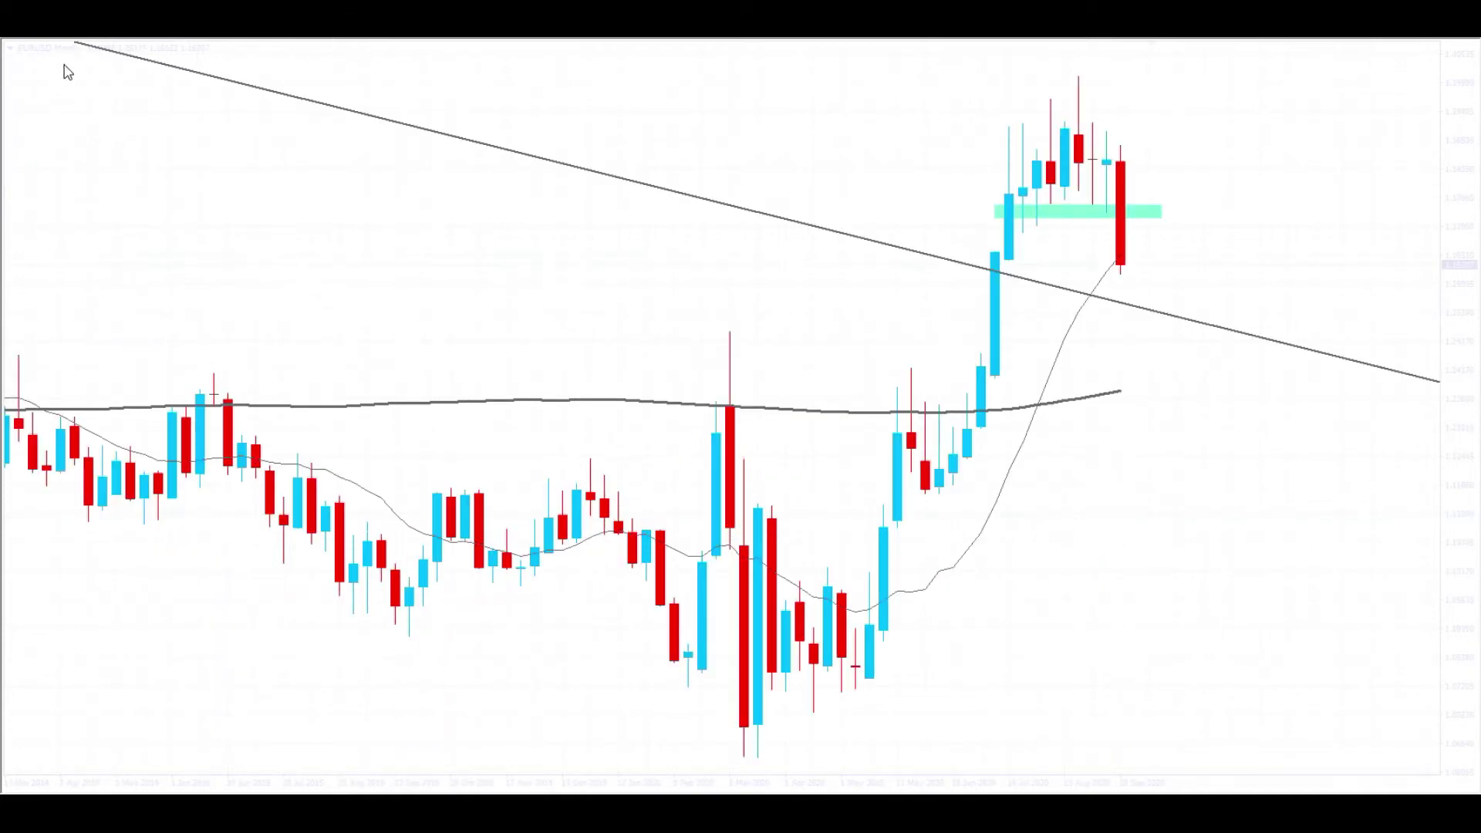
pyautogui.click(59, 40)
pyautogui.moveTo(169, 377)
pyautogui.mouseDown()
pyautogui.moveTo(1230, 396)
pyautogui.moveTo(1402, 383)
pyautogui.moveTo(1413, 400)
pyautogui.mouseUp()
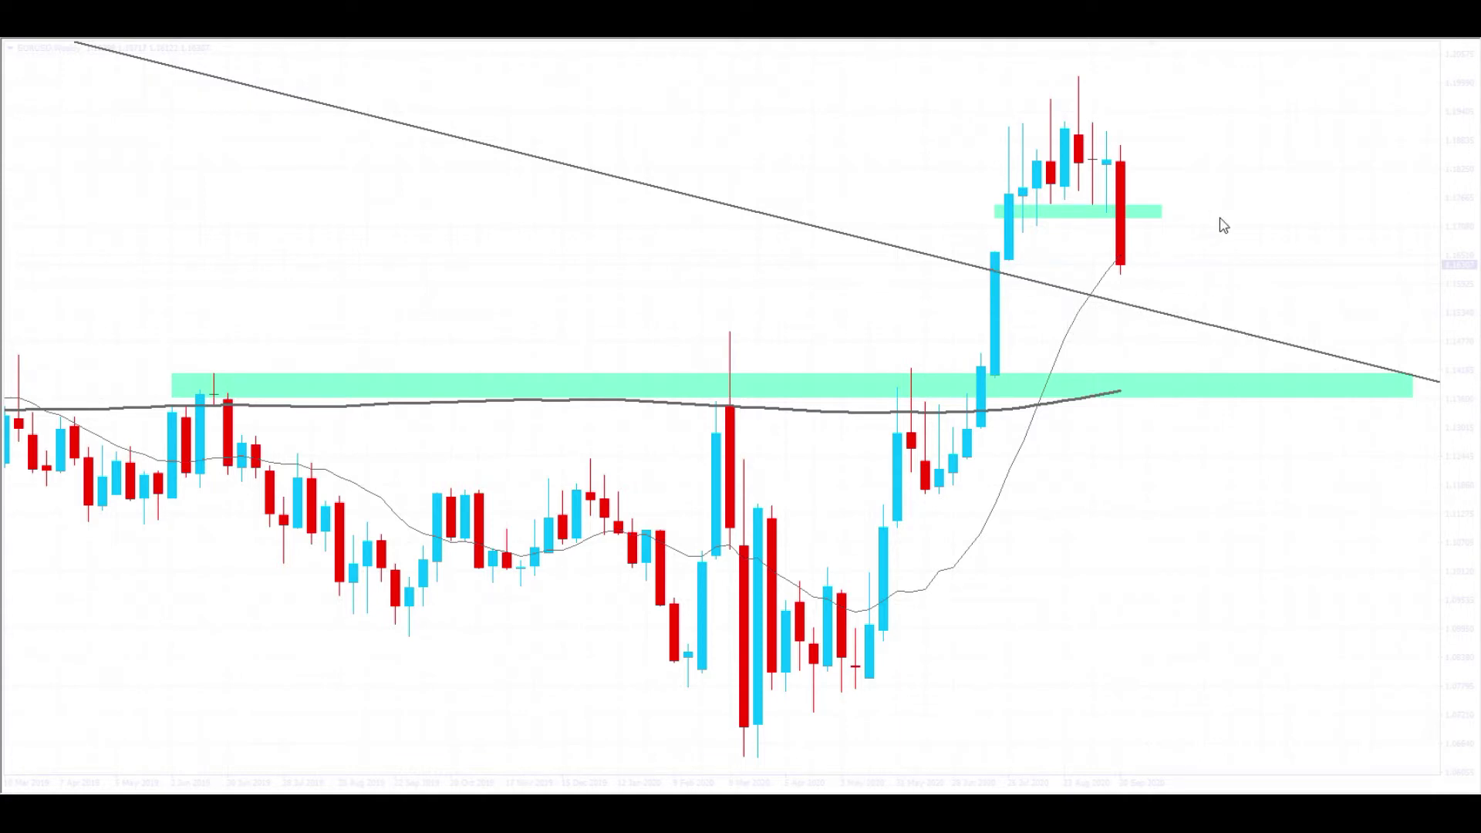
pyautogui.click(268, 31)
pyautogui.press('-')
pyautogui.press('-')
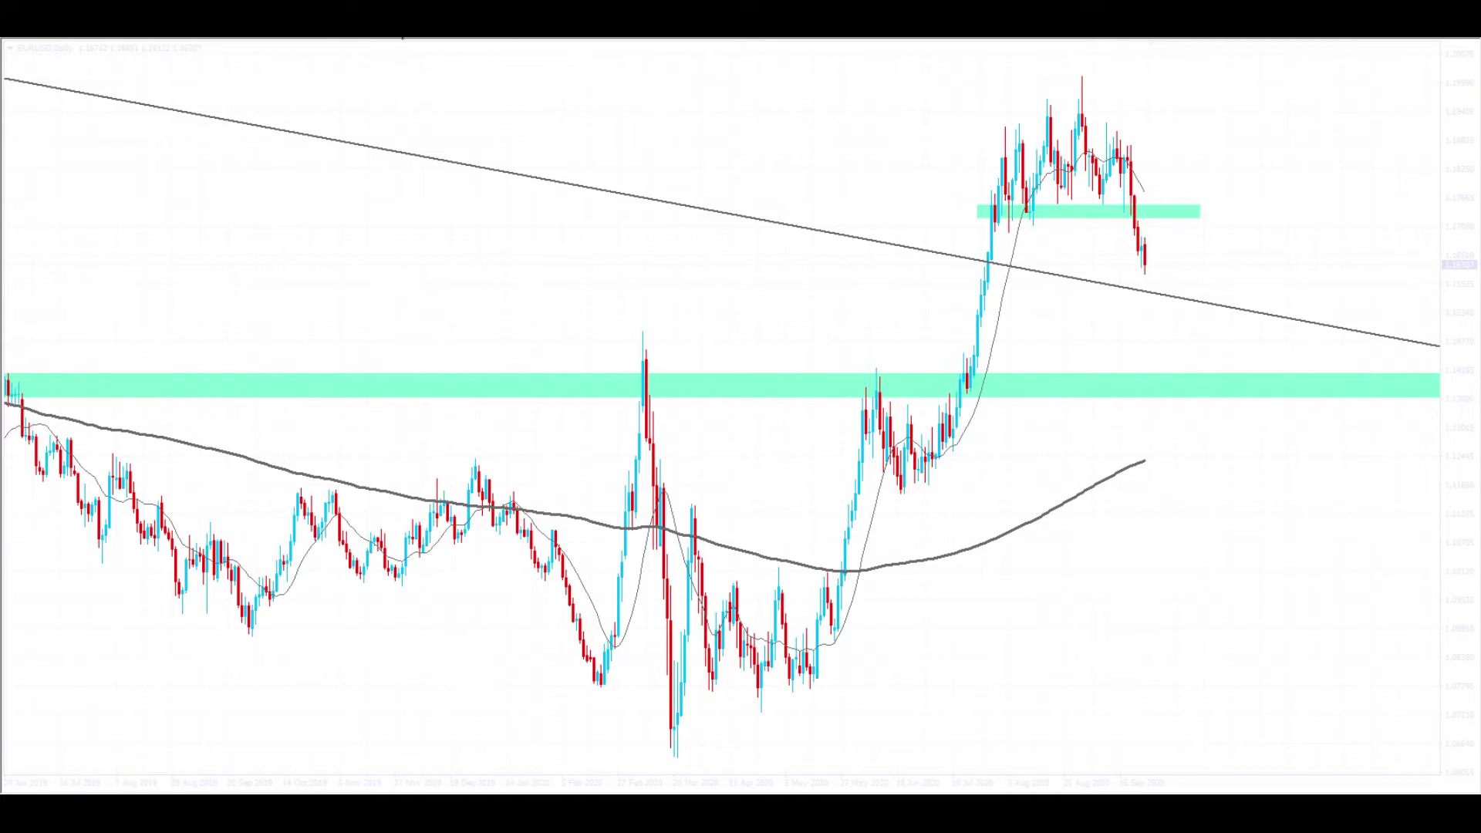
pyautogui.press('+')
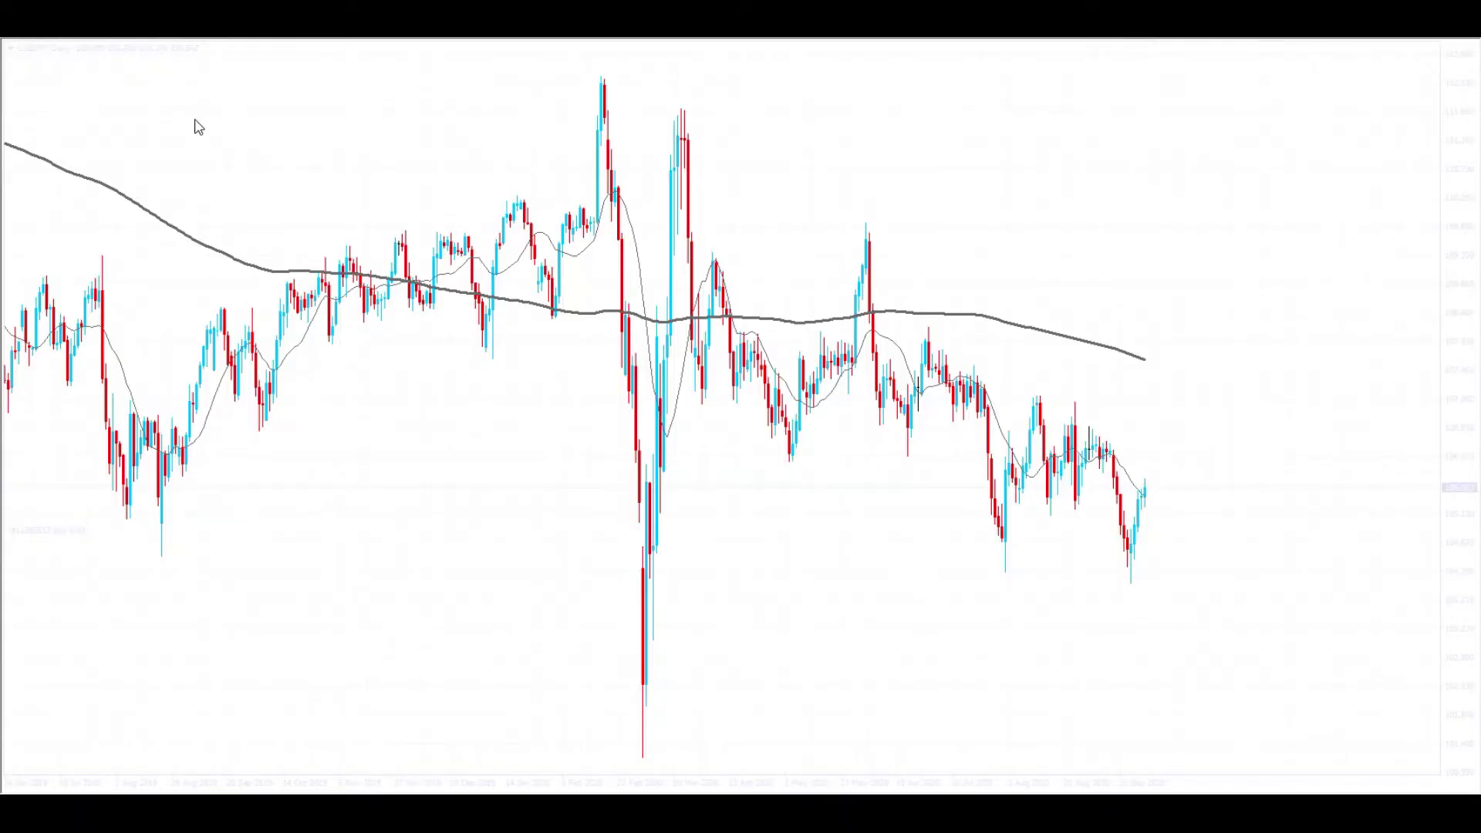
# Try a support rectangle at the recent USDJPY lows, extended back to the early 2018 low on the weekly chart.
pyautogui.moveTo(954, 556); pyautogui.dragTo(1228, 575)
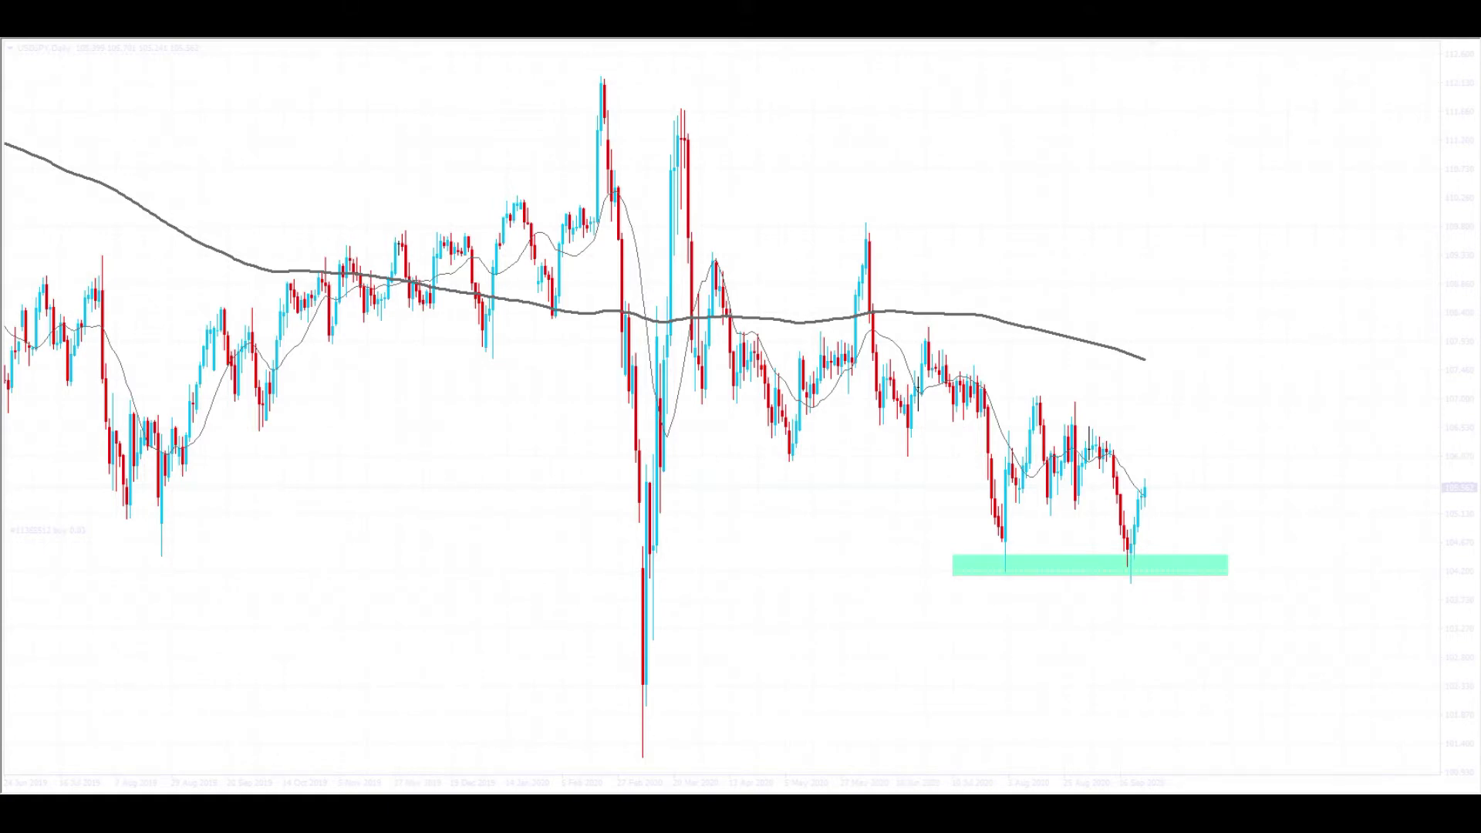
pyautogui.press('+')
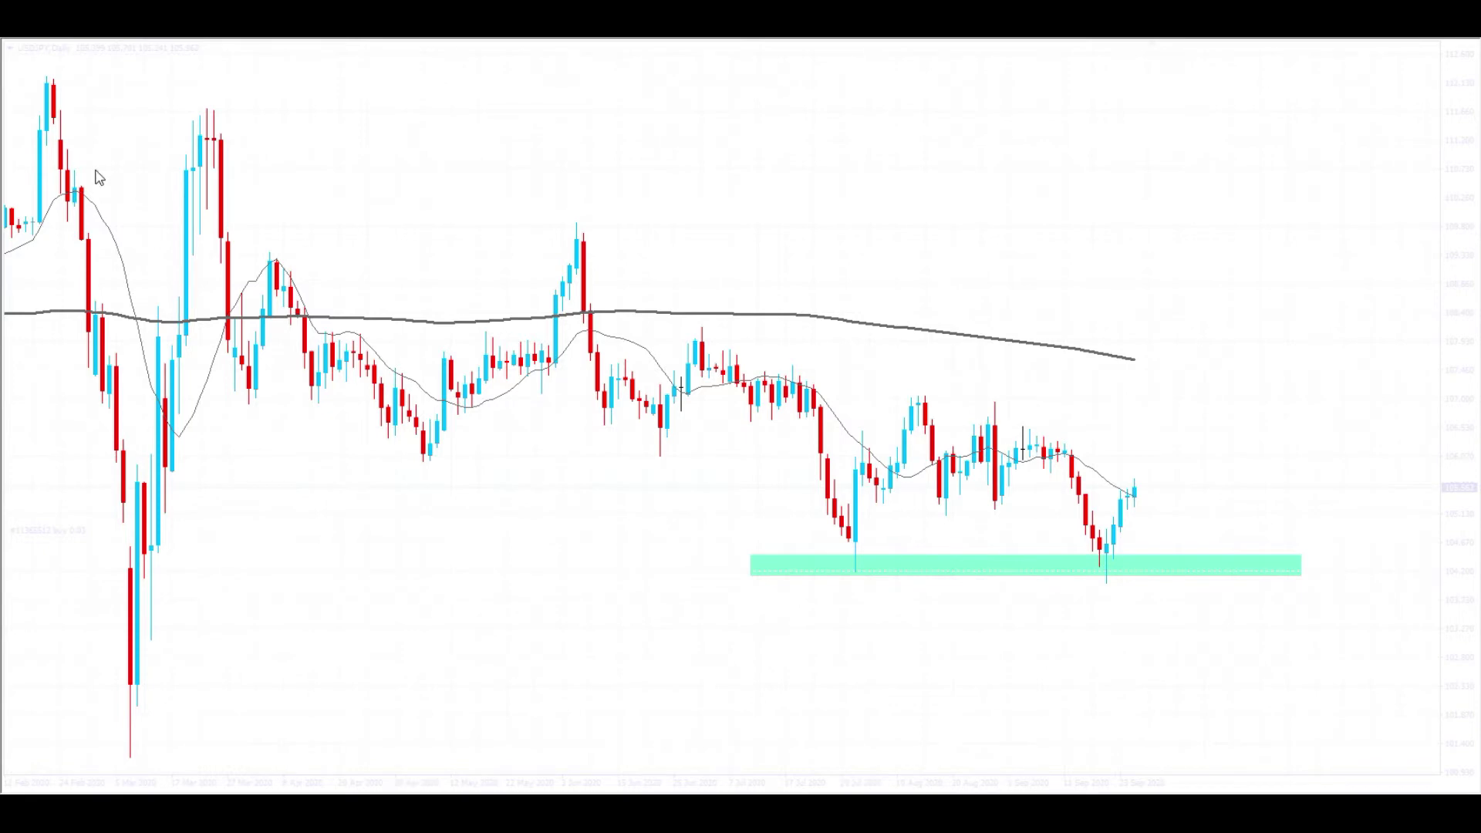
pyautogui.press('-')
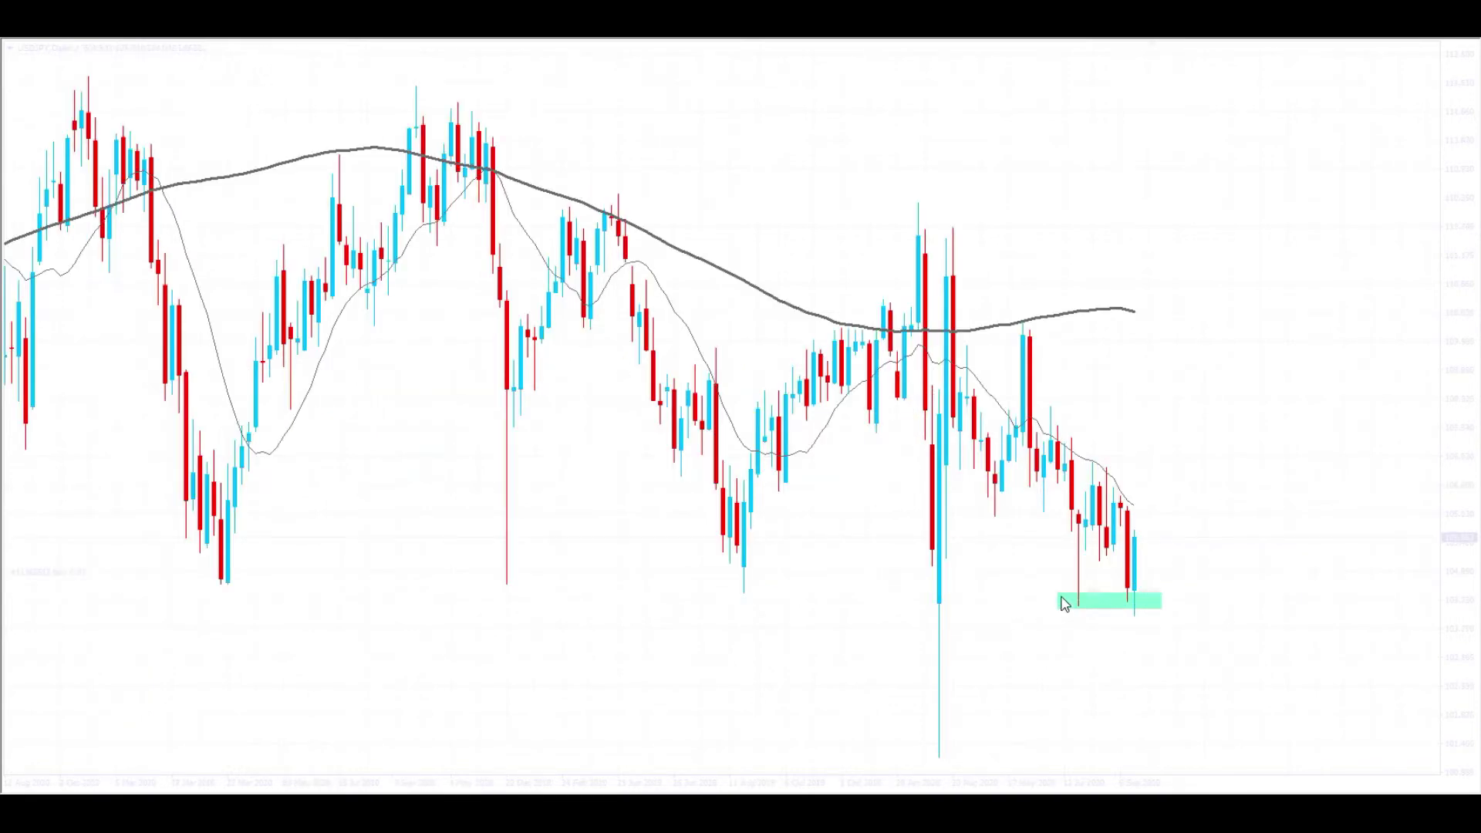
pyautogui.moveTo(1061, 601); pyautogui.dragTo(185, 567)
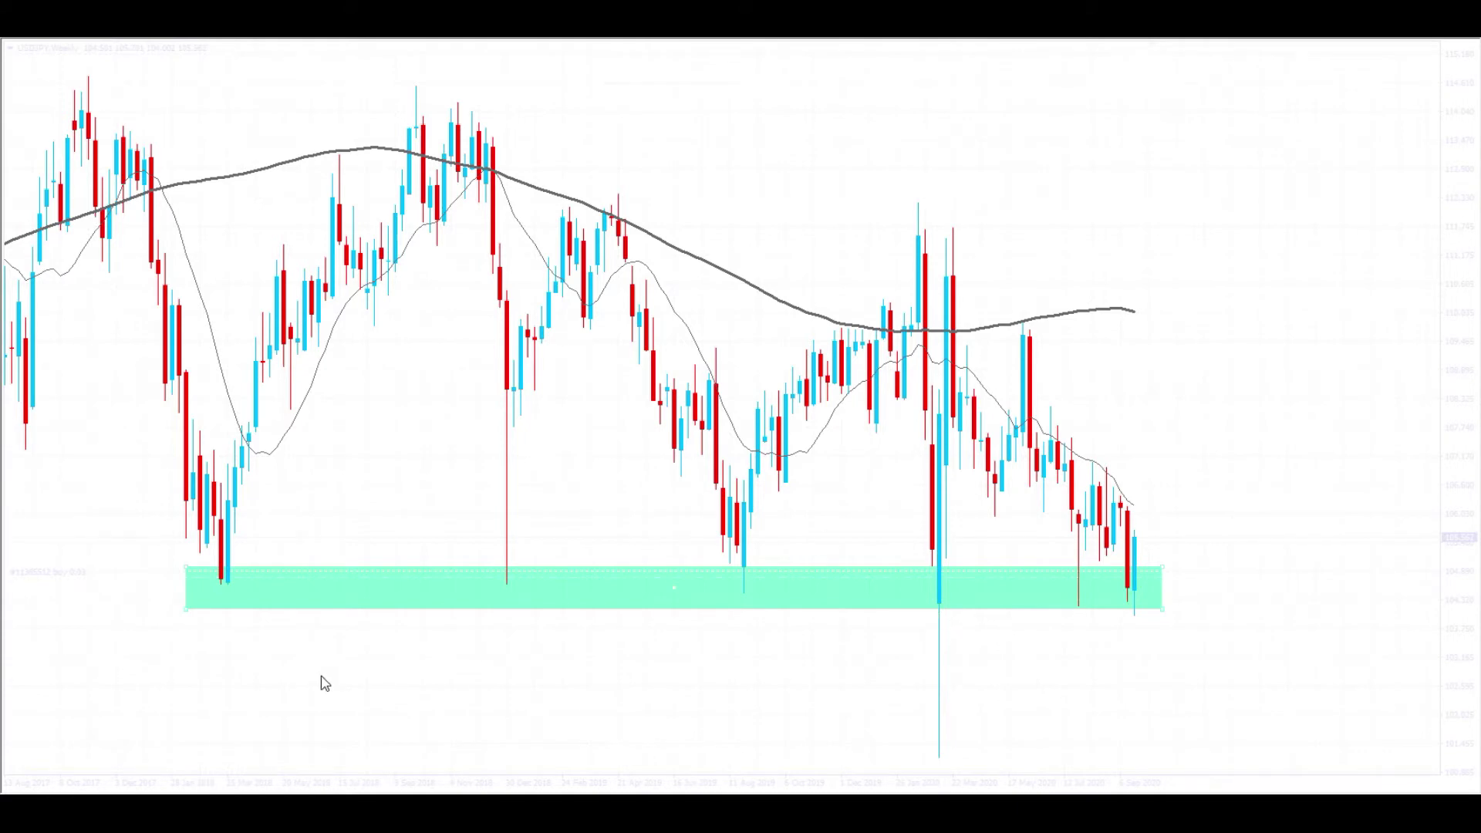
pyautogui.press('Delete')
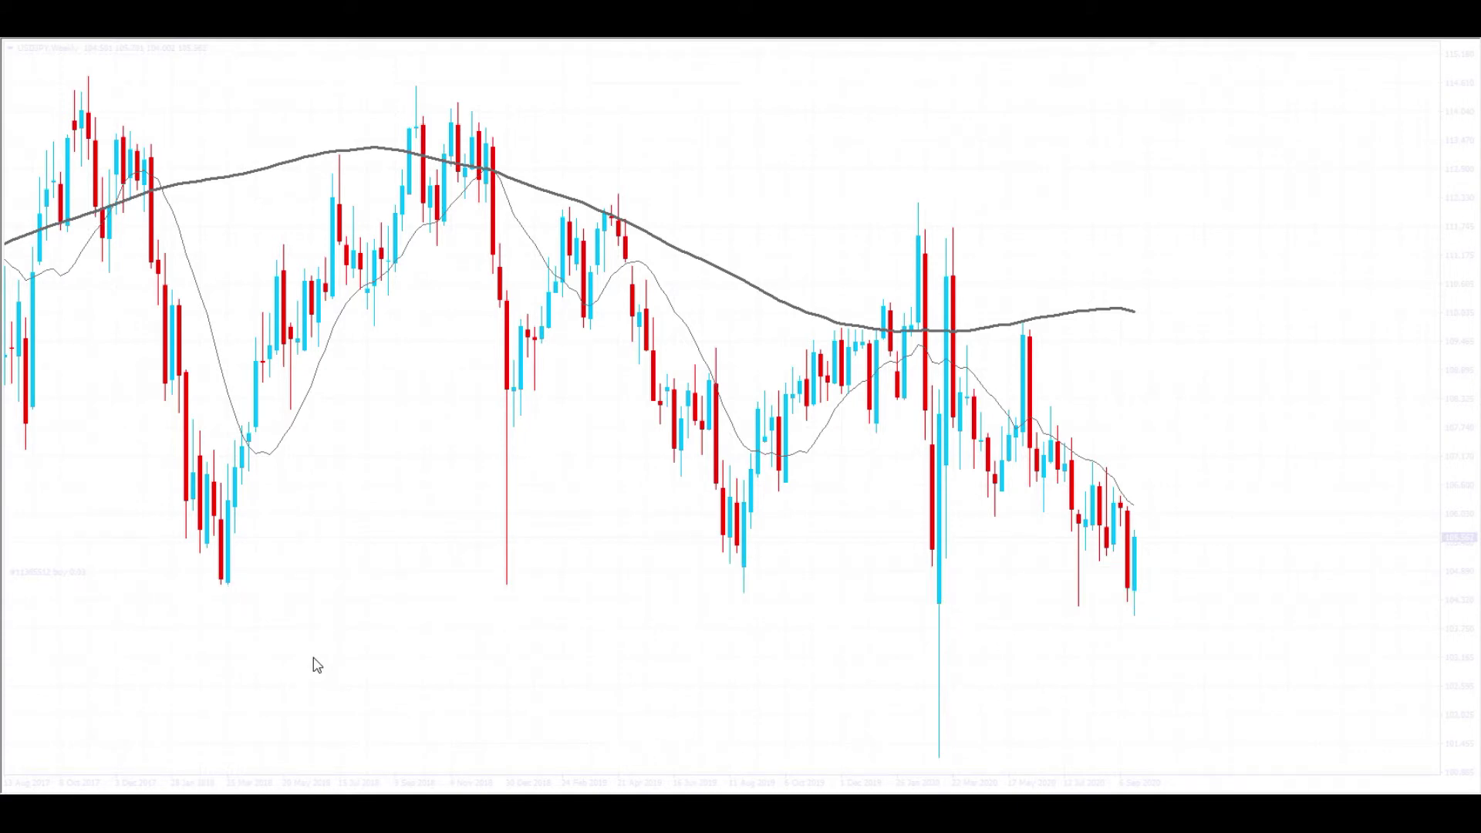
# On the USDJPY daily chart, draw a rectangle across the July and September 2020 lows and a descending trend line from the February 2020 high.
pyautogui.click(267, 39)
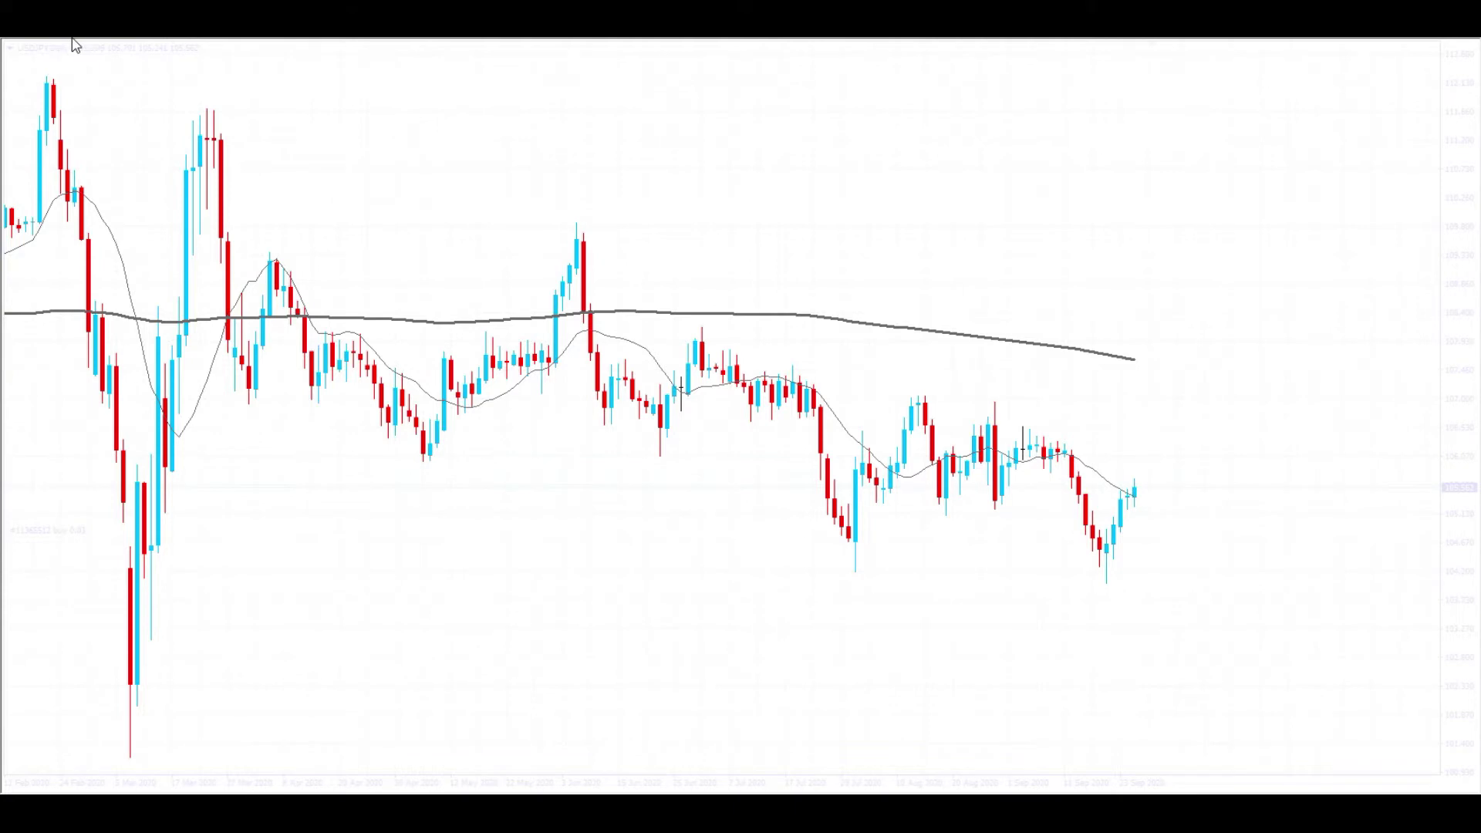
pyautogui.moveTo(807, 545)
pyautogui.mouseDown()
pyautogui.moveTo(904, 569)
pyautogui.moveTo(1214, 576)
pyautogui.mouseUp()
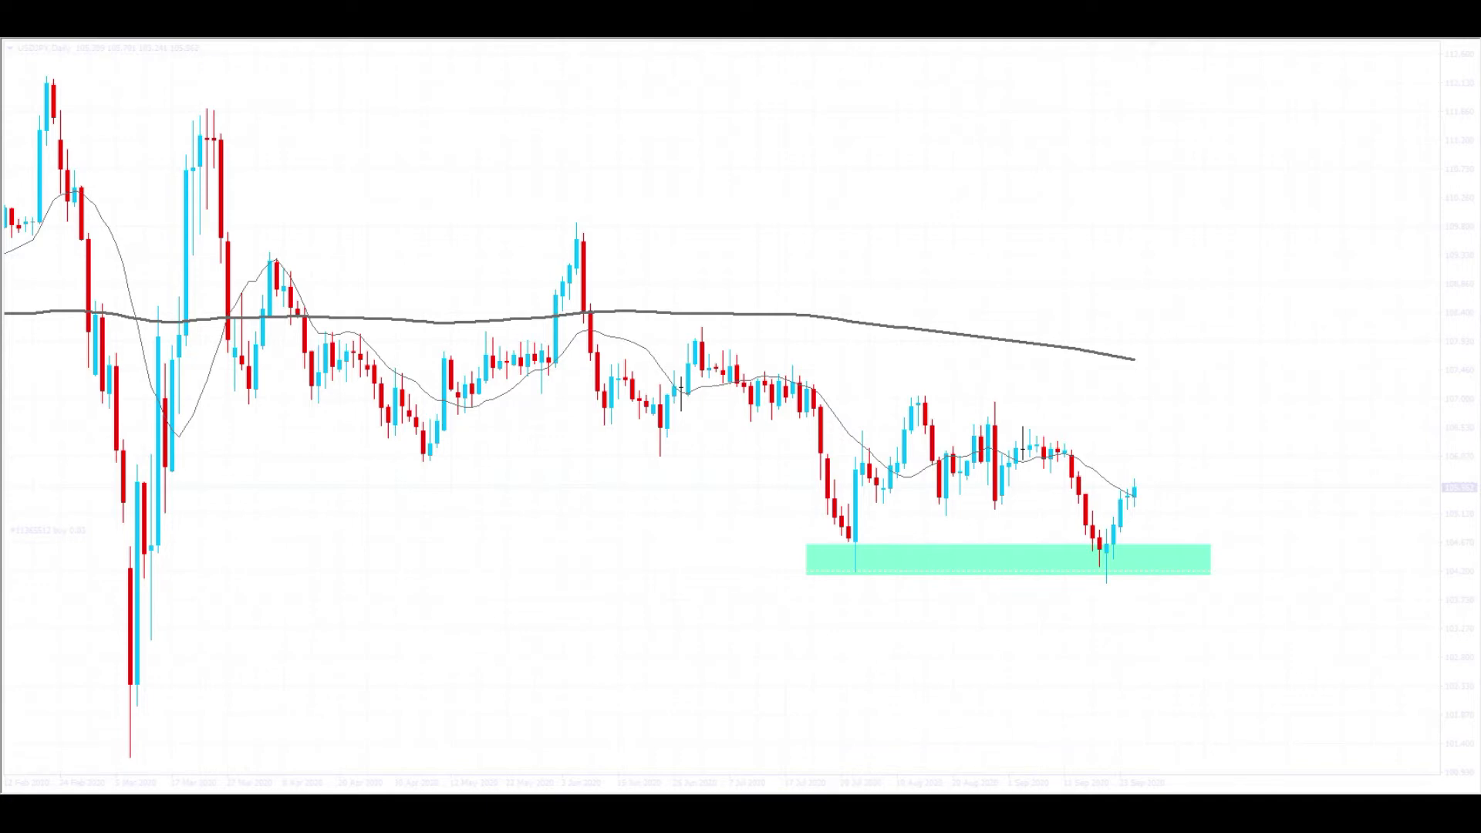
pyautogui.press('-')
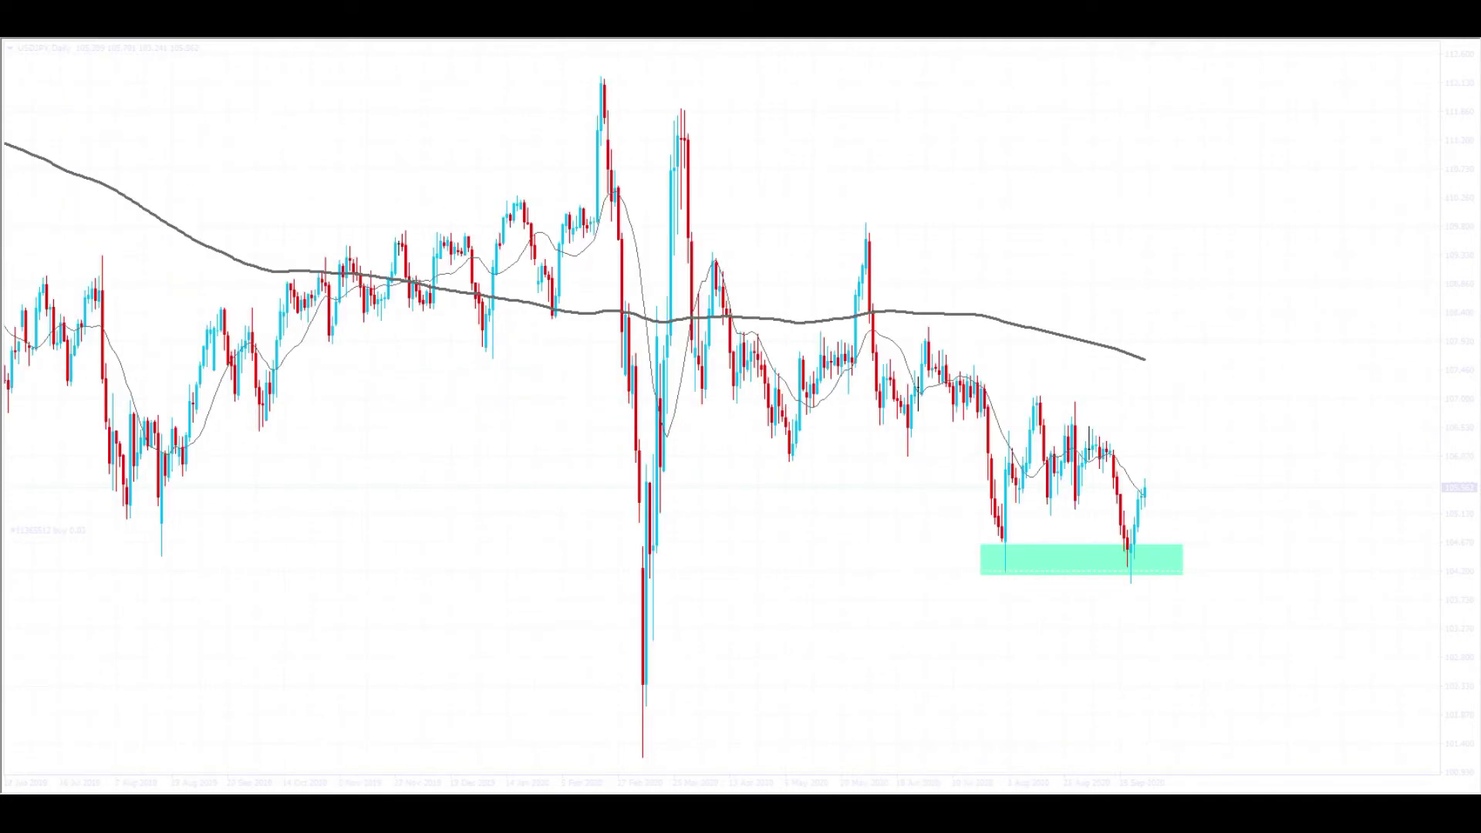
pyautogui.moveTo(602, 77)
pyautogui.mouseDown()
pyautogui.moveTo(910, 206)
pyautogui.moveTo(1290, 461)
pyautogui.mouseUp()
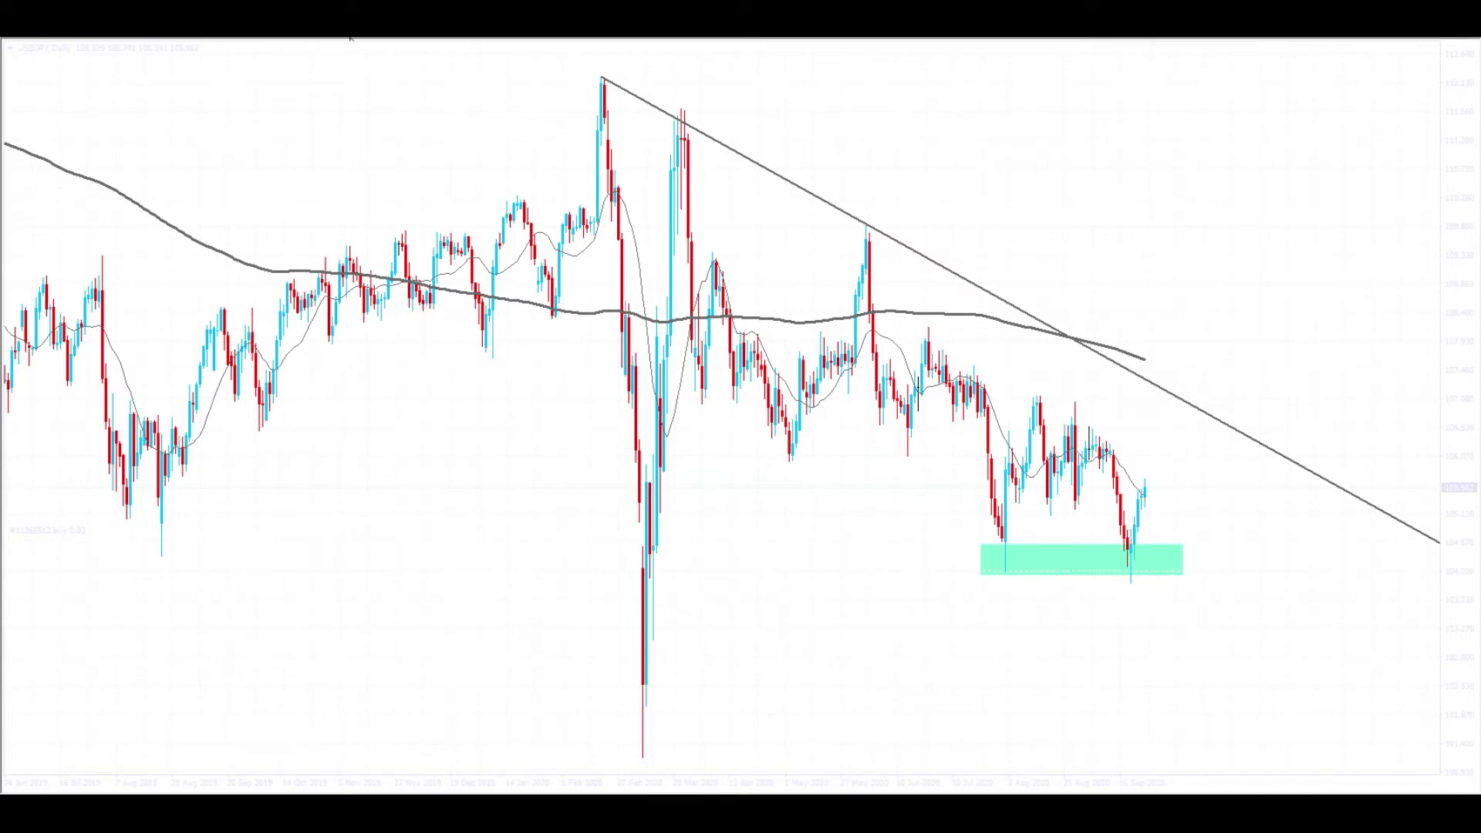
# Draw a second descending trend line from the early July 2020 high along the later highs, and make the support rectangle thinner and longer.
pyautogui.click(290, 23)
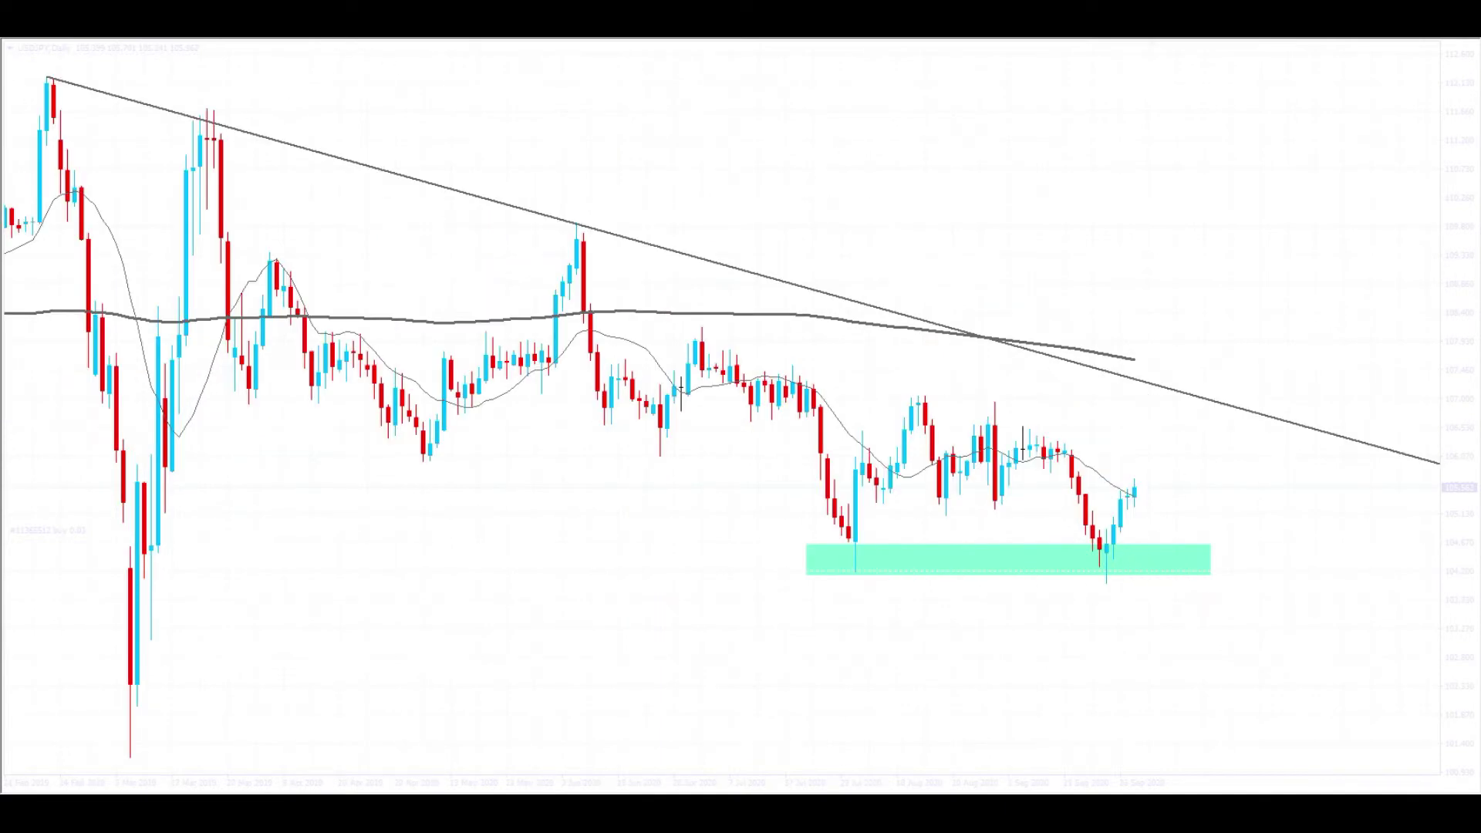
pyautogui.moveTo(703, 329); pyautogui.dragTo(1285, 515)
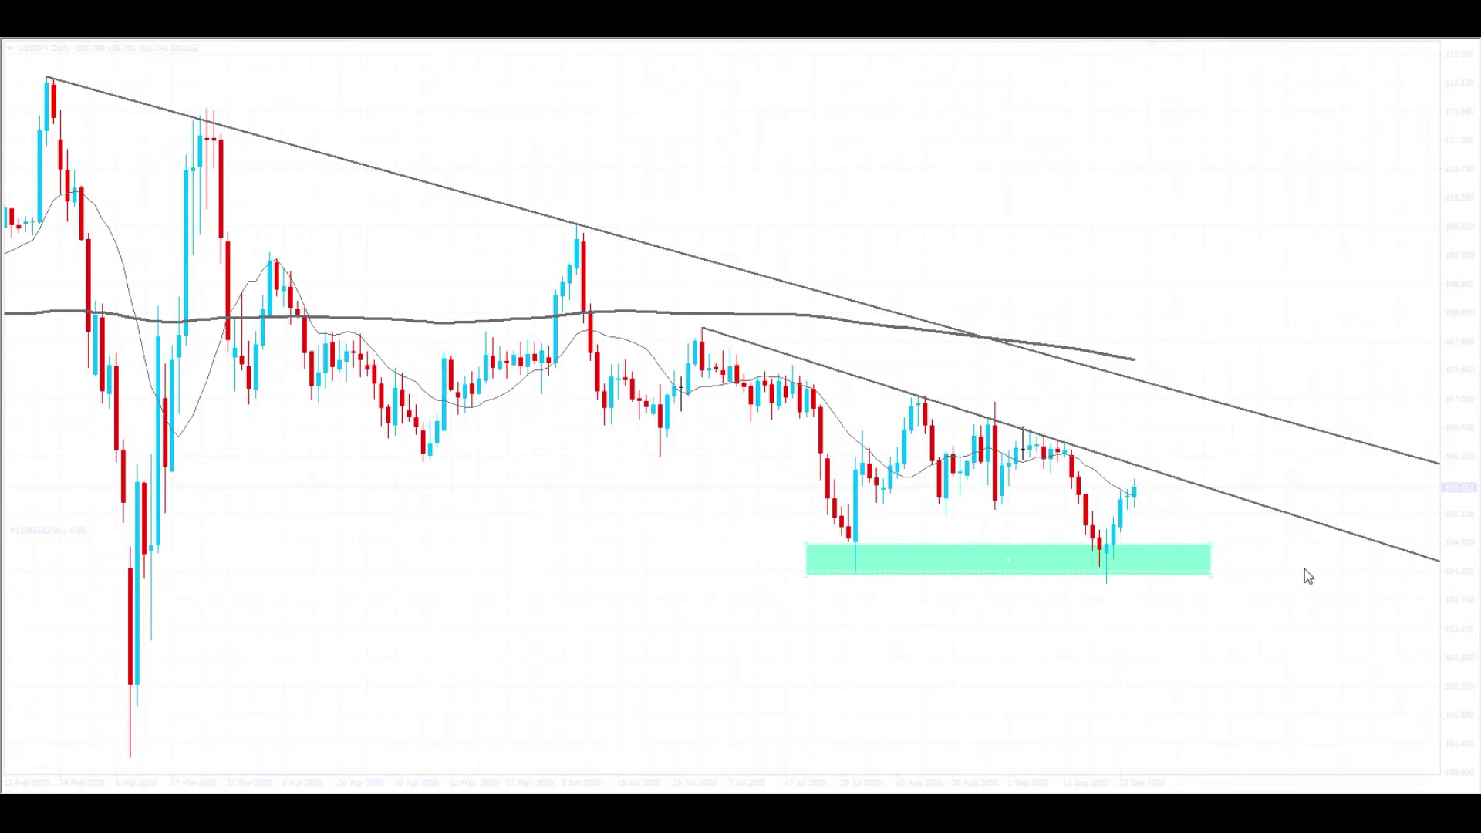
pyautogui.moveTo(1210, 574); pyautogui.dragTo(1243, 581)
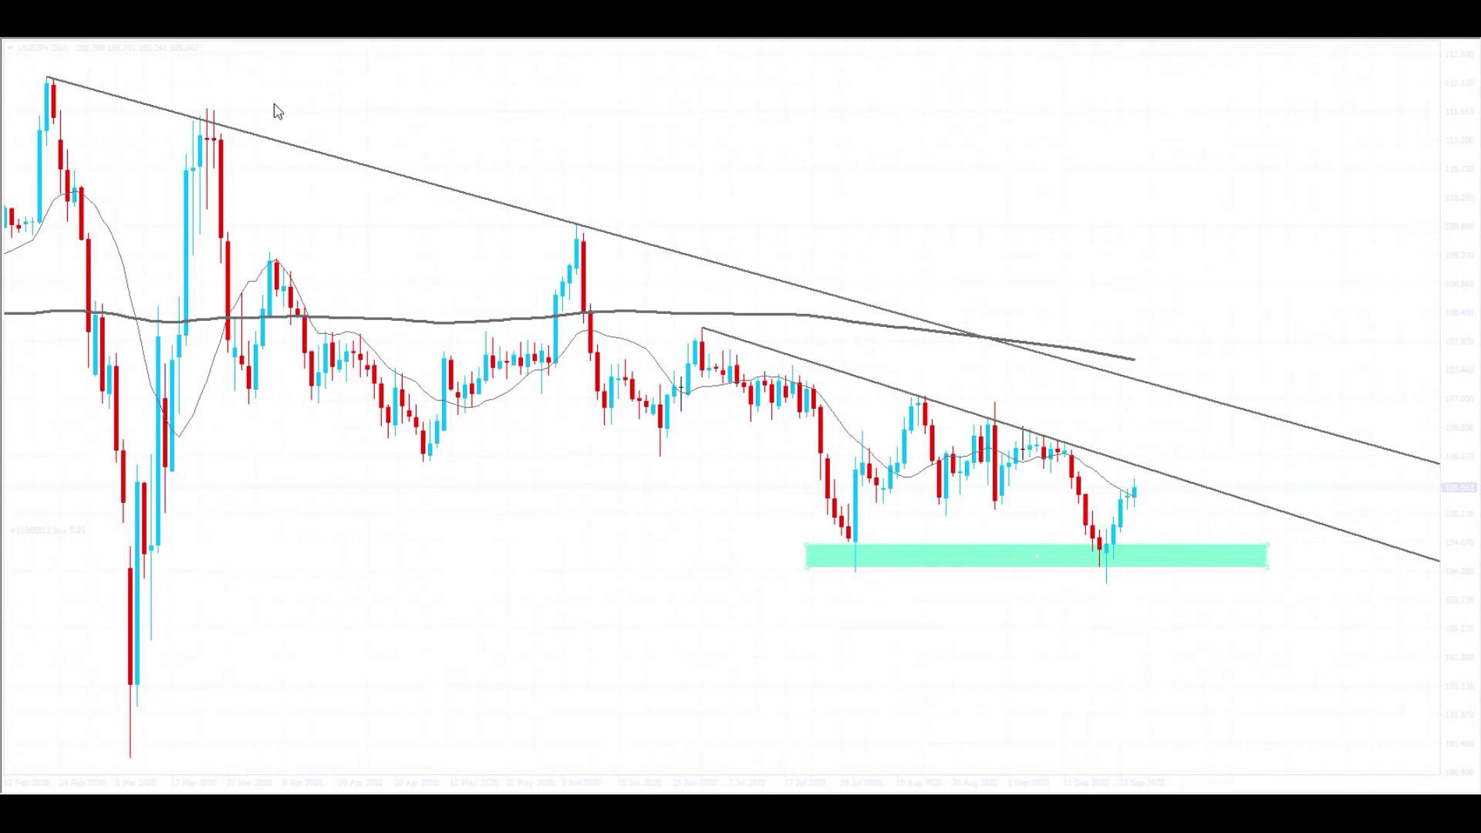
# On the USDJPY weekly chart, draw a descending trend line from the late 2016 high through the late 2018 highs and return to daily.
pyautogui.click(280, 38)
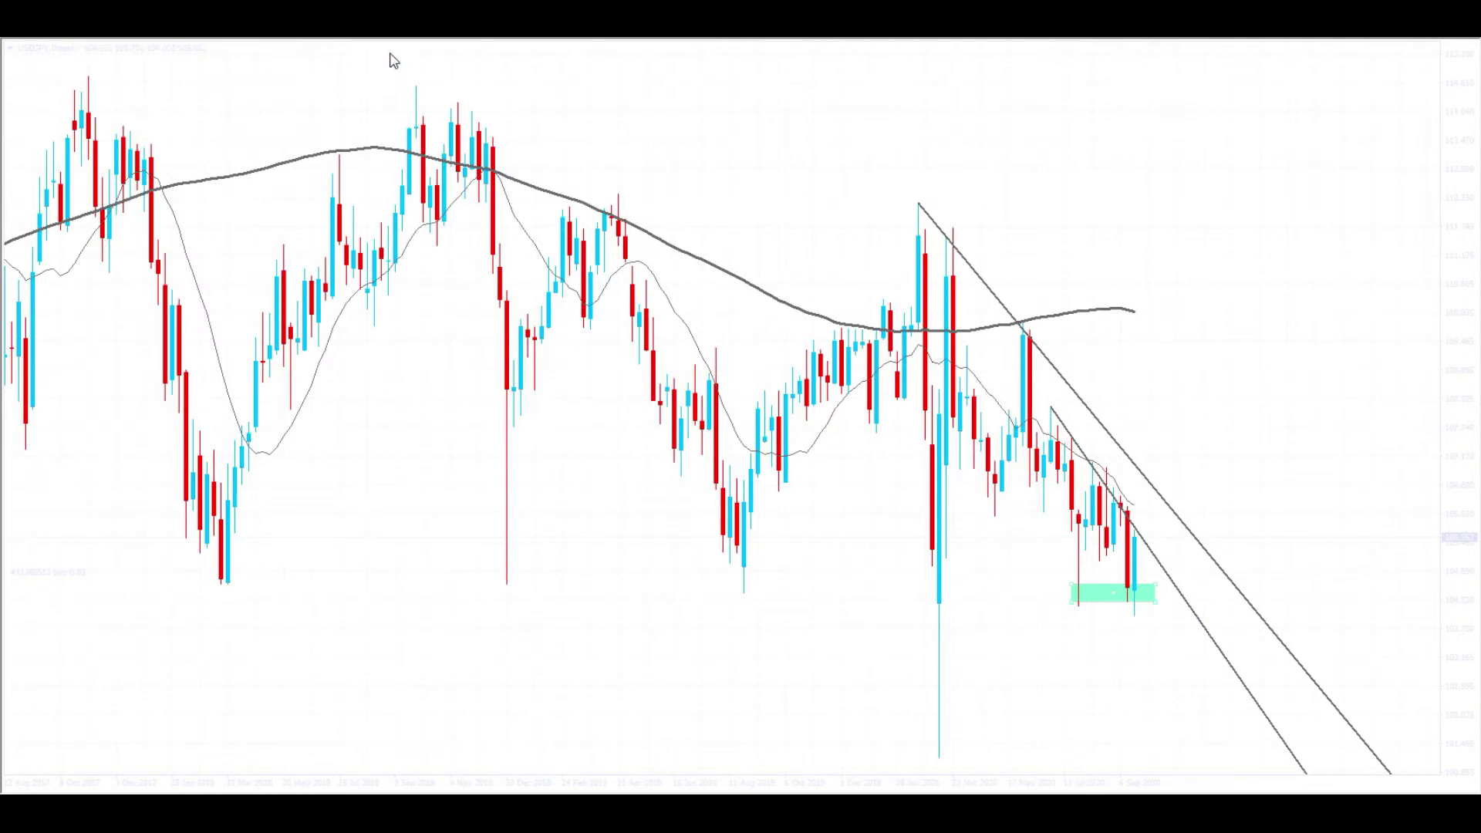
pyautogui.click(360, 34)
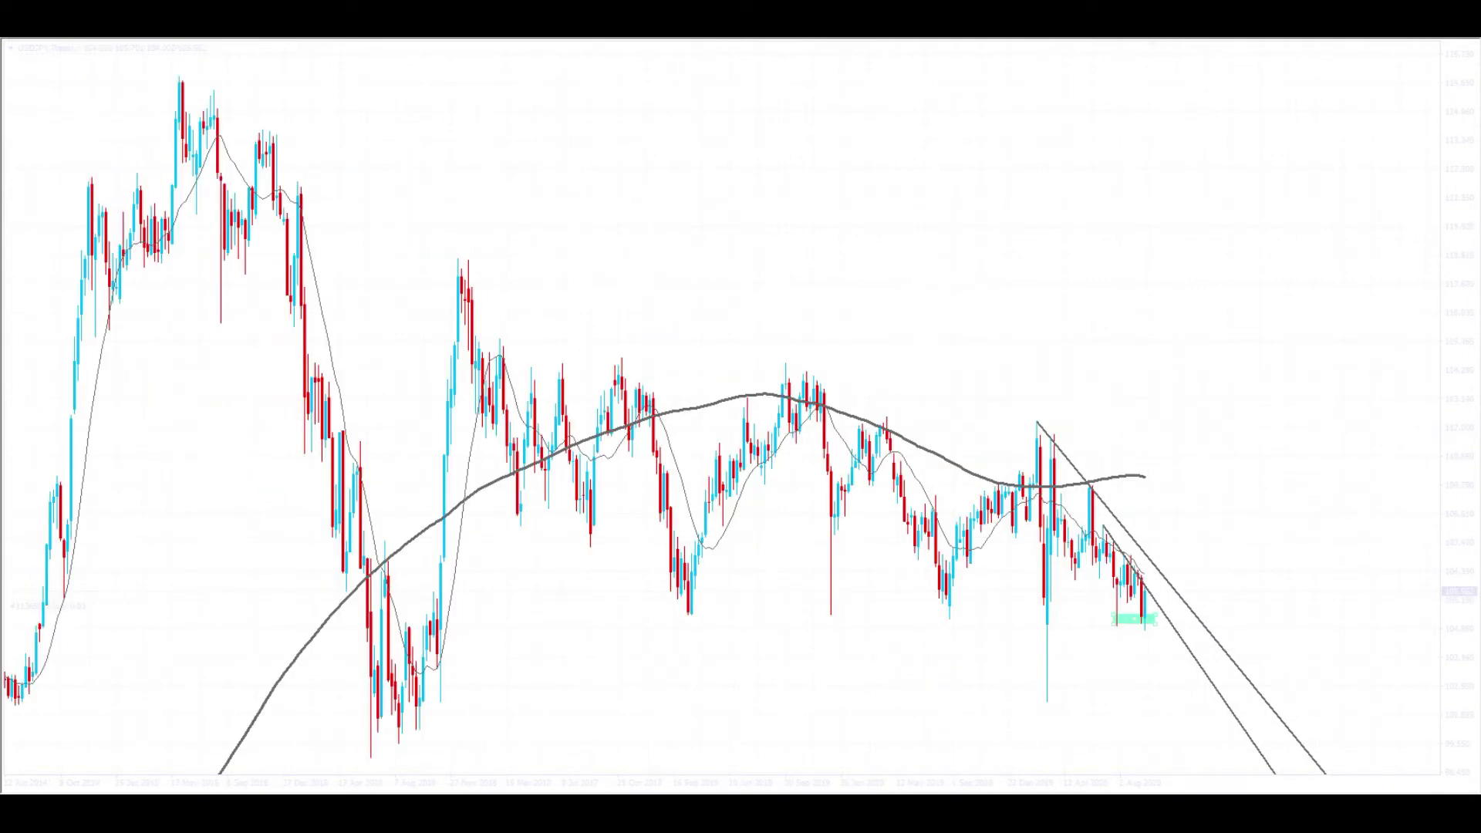
pyautogui.moveTo(456, 258)
pyautogui.mouseDown()
pyautogui.moveTo(843, 364)
pyautogui.moveTo(1274, 527)
pyautogui.mouseUp()
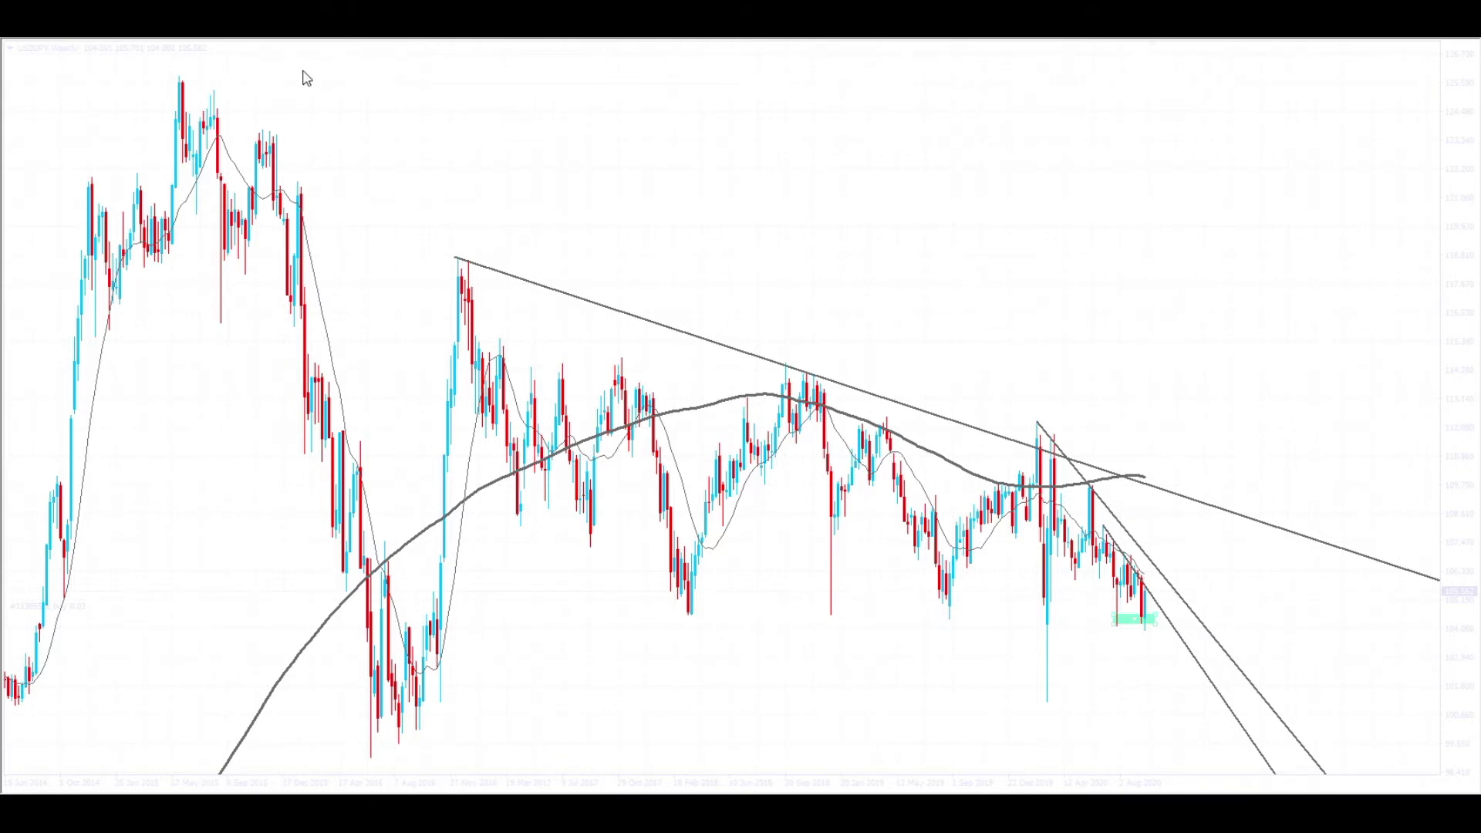
pyautogui.click(266, 28)
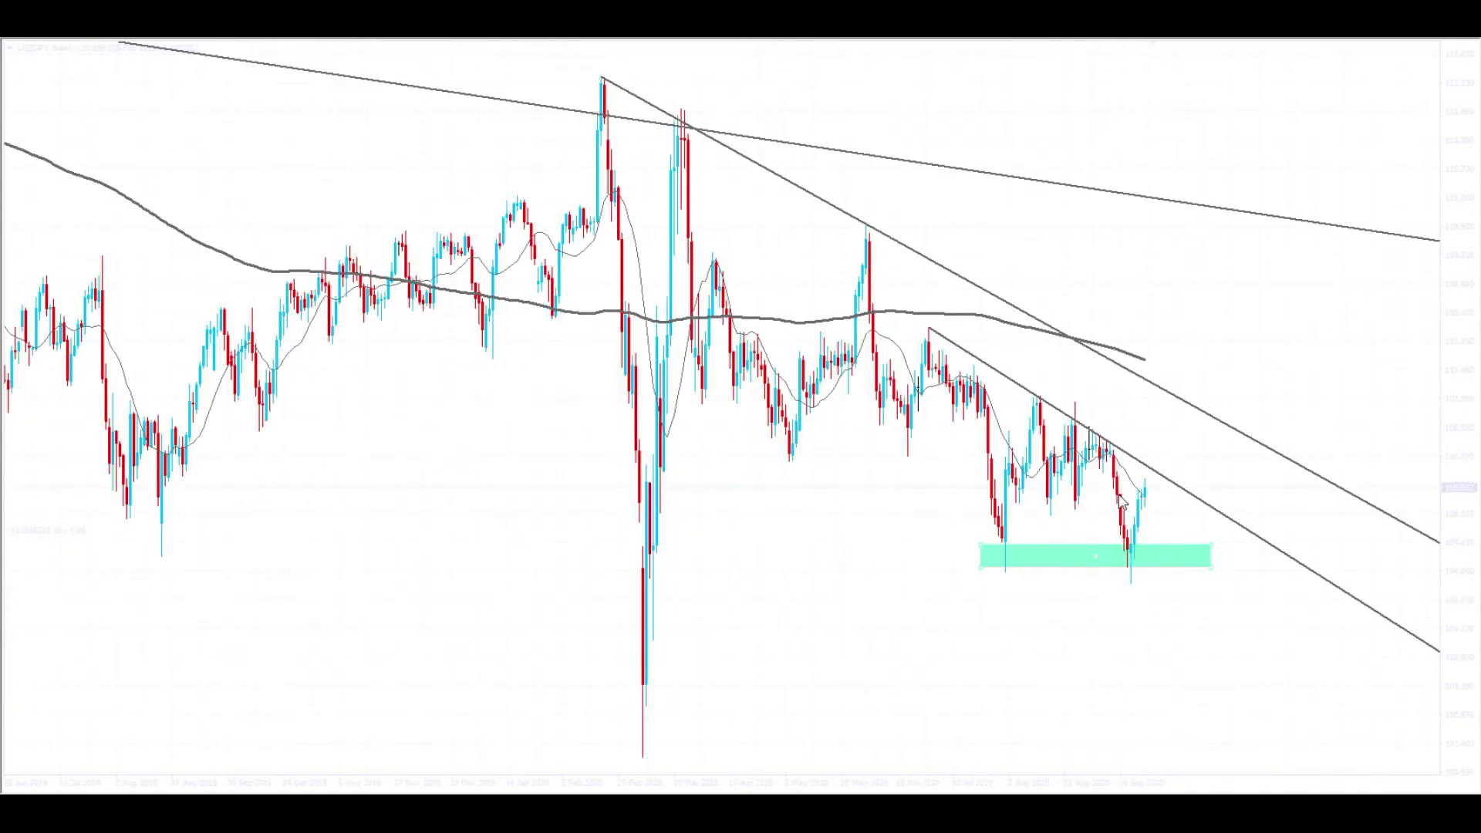
pyautogui.moveTo(1120, 500)
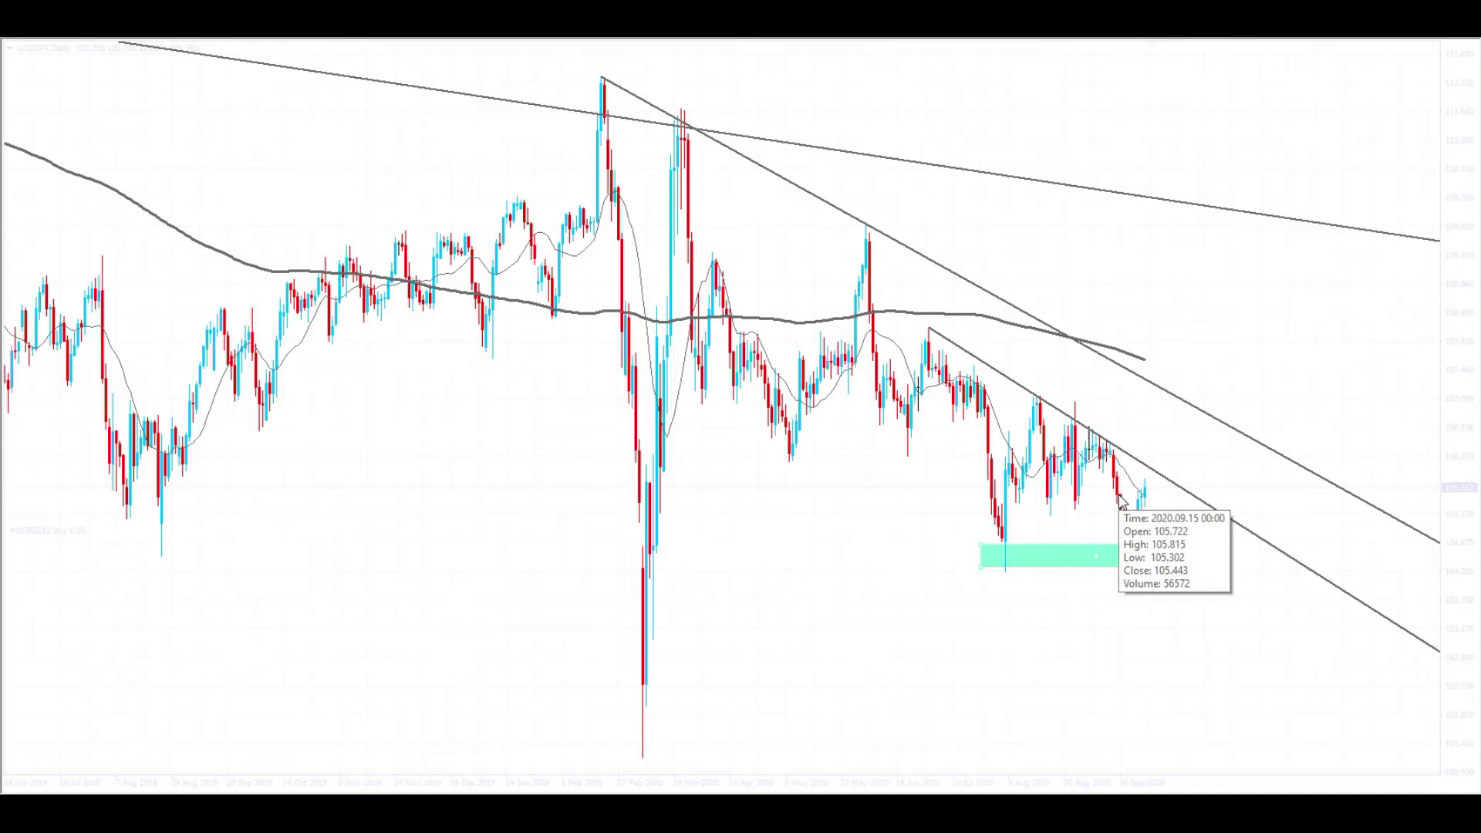
pyautogui.press('+')
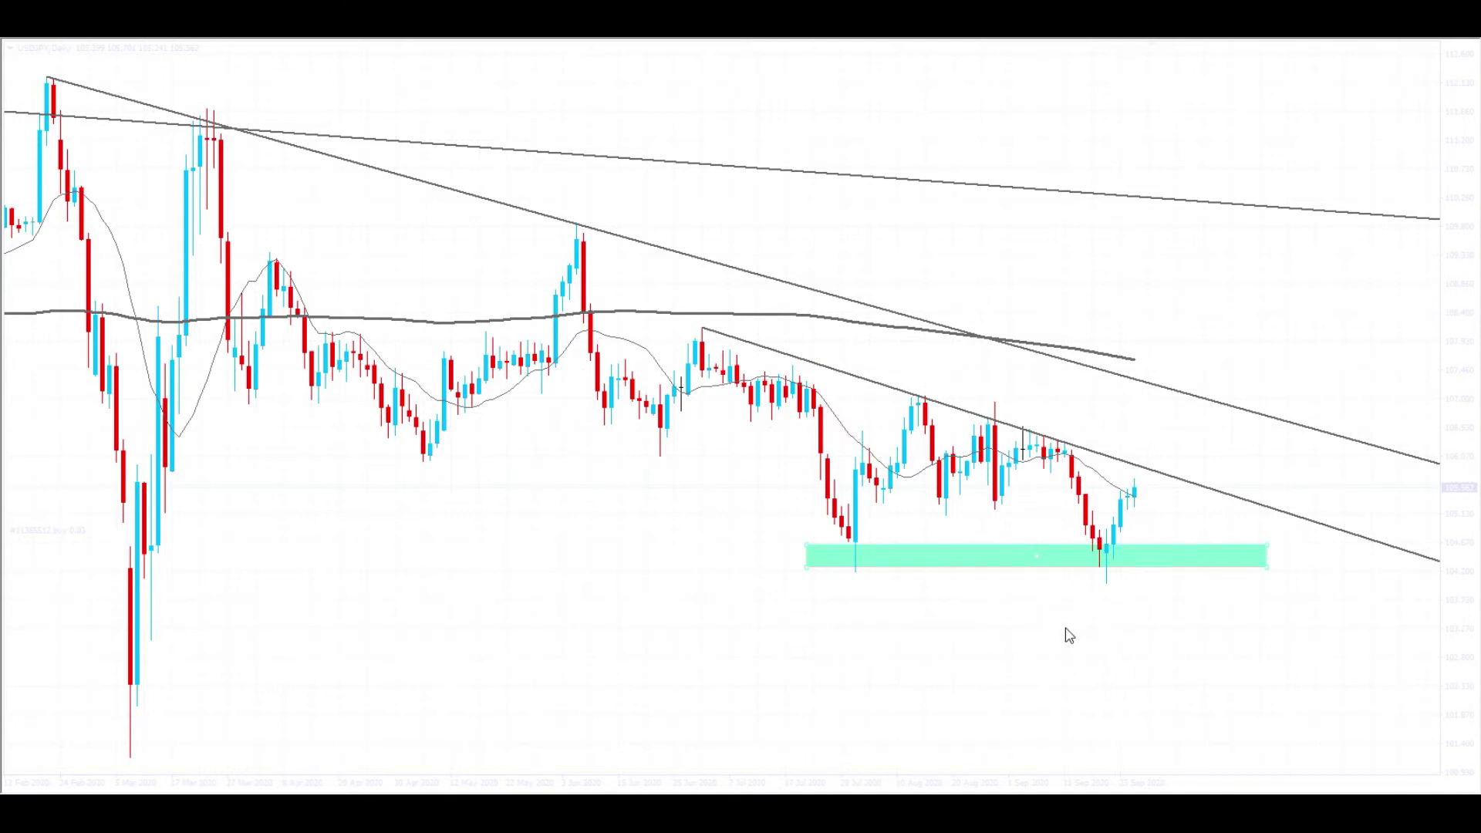
pyautogui.moveTo(1066, 629); pyautogui.dragTo(1076, 598)
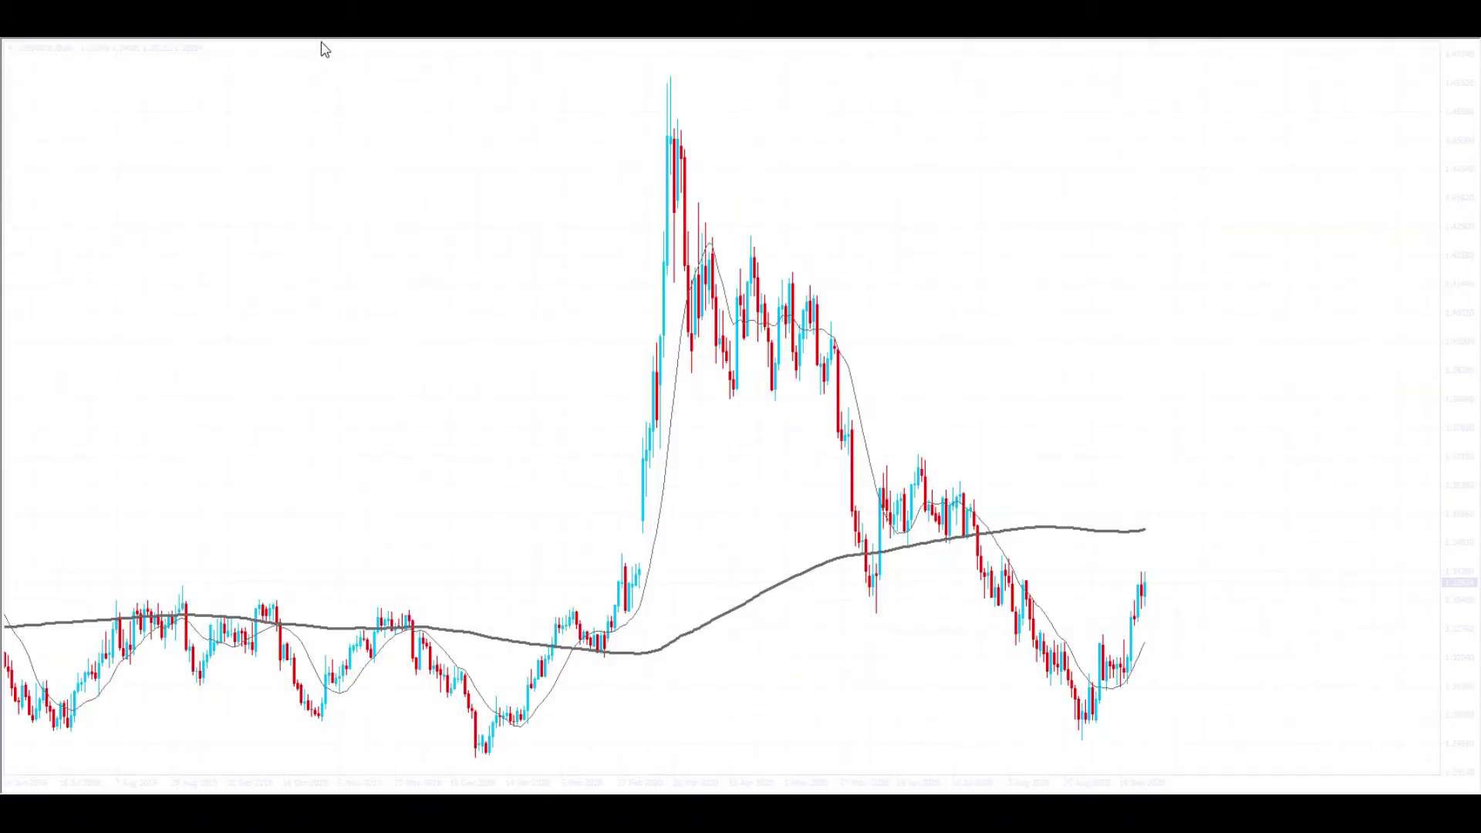
# Try a support rectangle at the September 2020 low on the USDCAD daily chart, extended back to the mid-2019 lows.
pyautogui.click(343, 26)
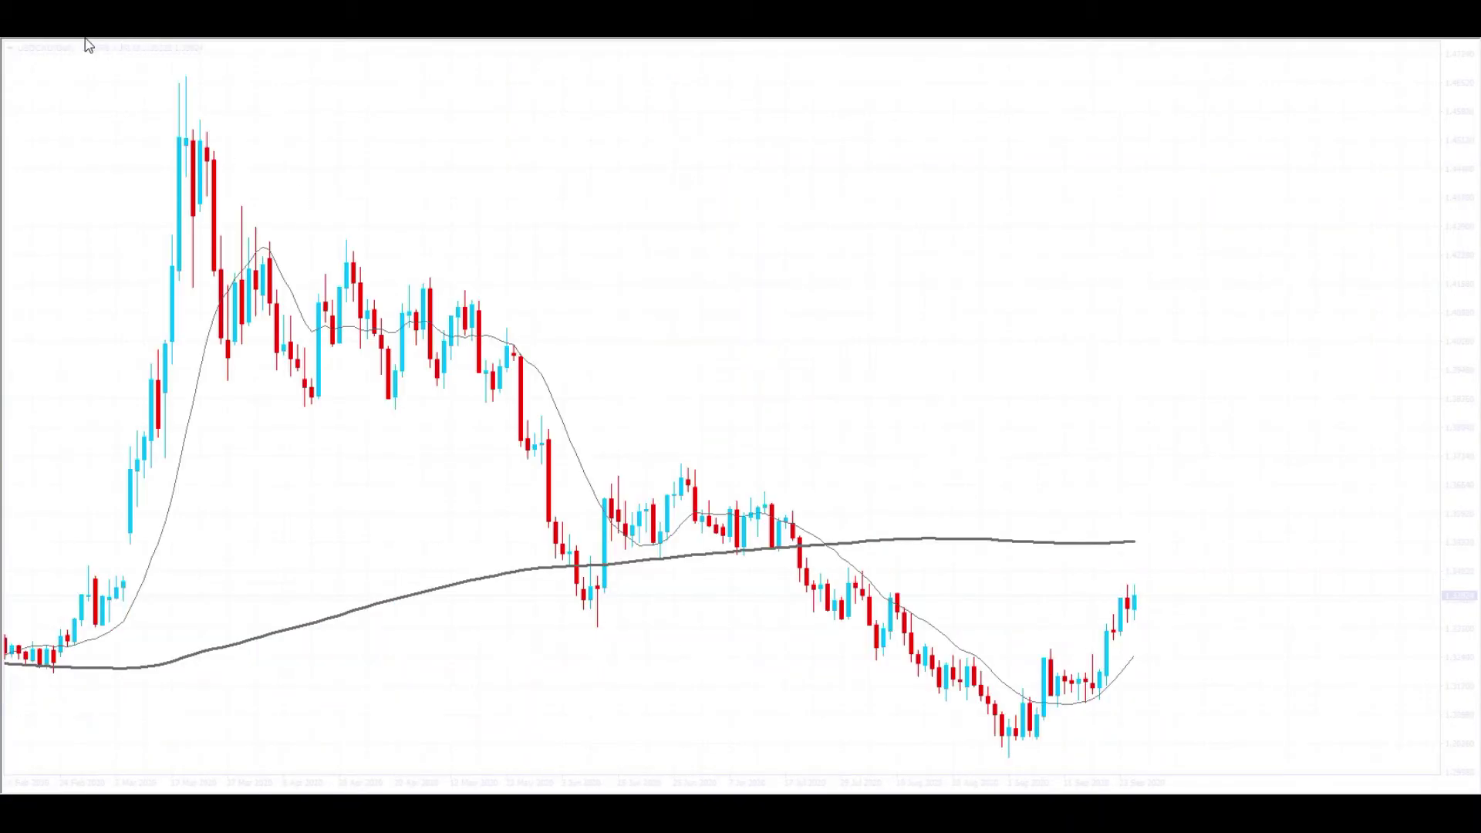
pyautogui.moveTo(946, 730)
pyautogui.mouseDown()
pyautogui.moveTo(1158, 740)
pyautogui.moveTo(1242, 767)
pyautogui.moveTo(1259, 755)
pyautogui.mouseUp()
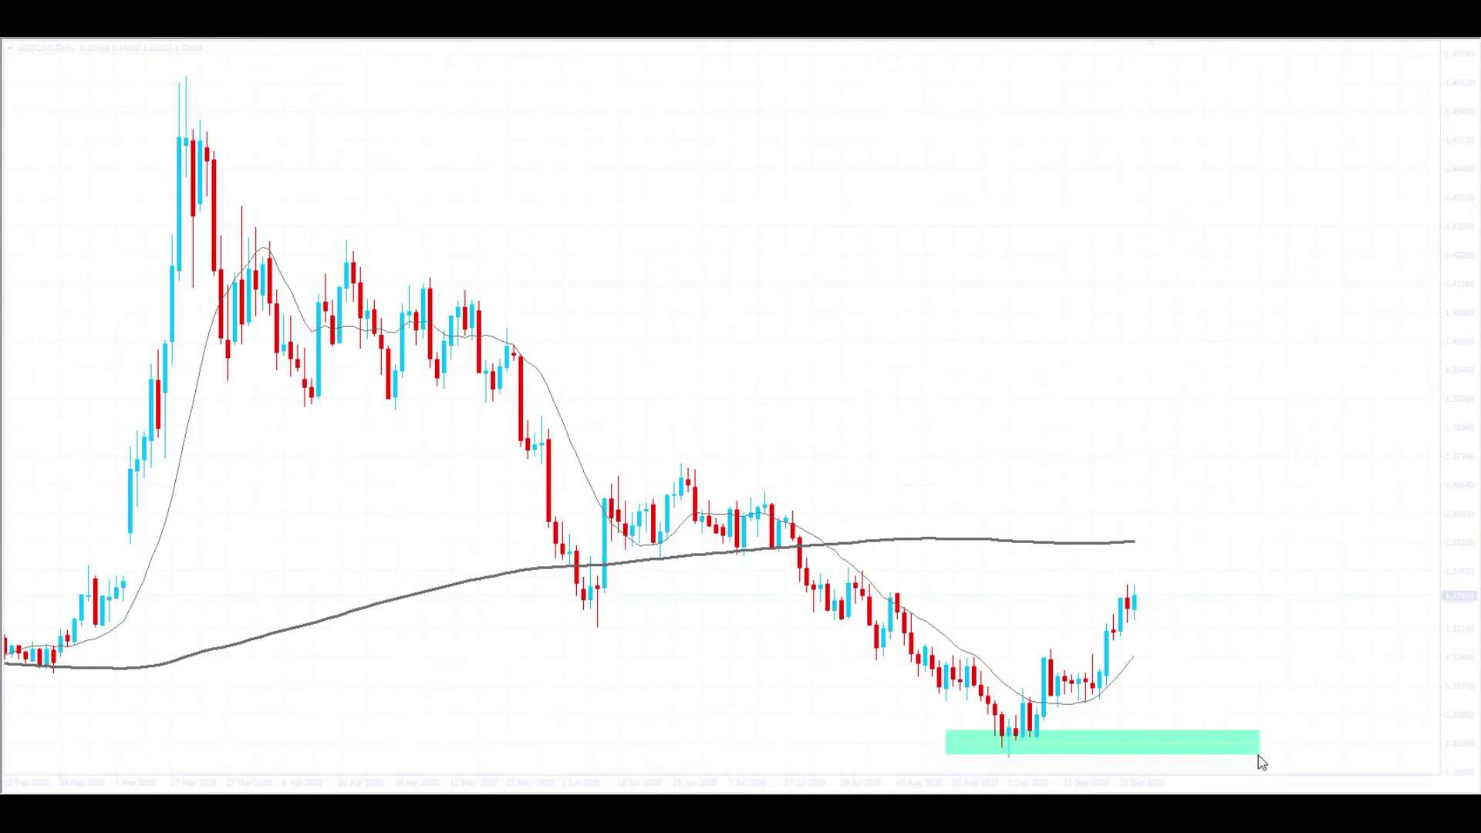
pyautogui.press('-')
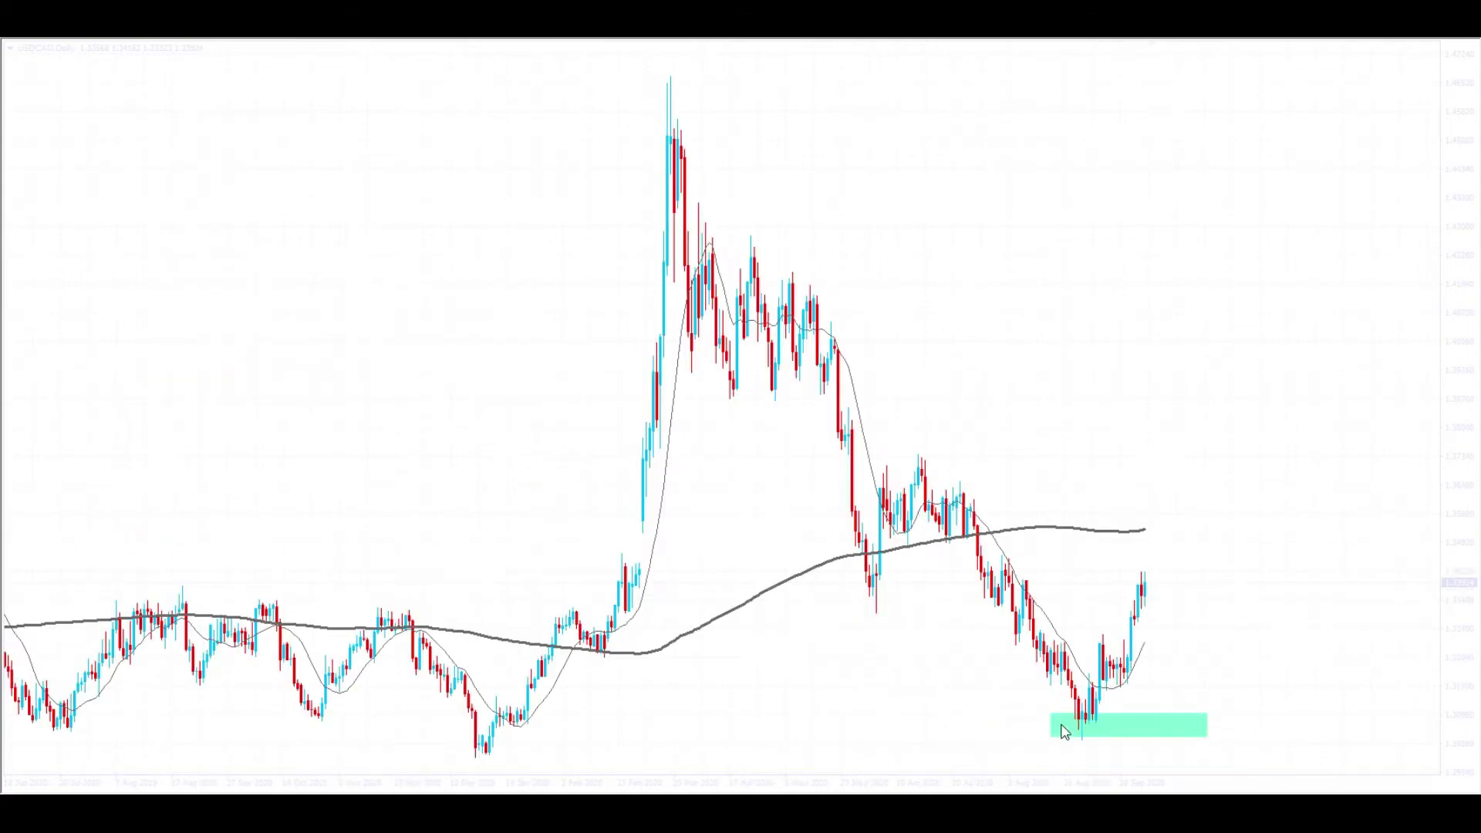
pyautogui.moveTo(1052, 724); pyautogui.dragTo(19, 728)
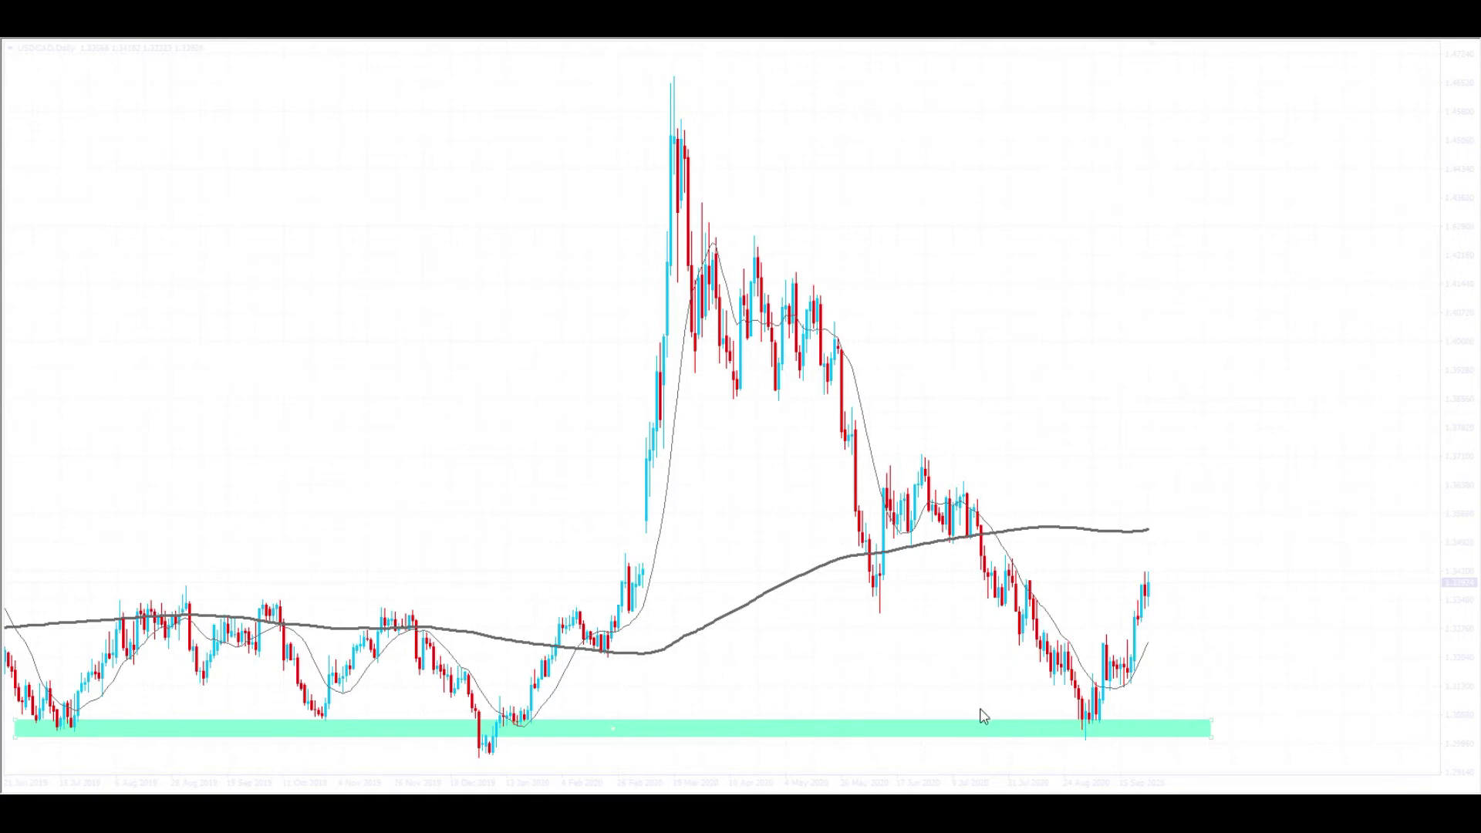
pyautogui.press('Delete')
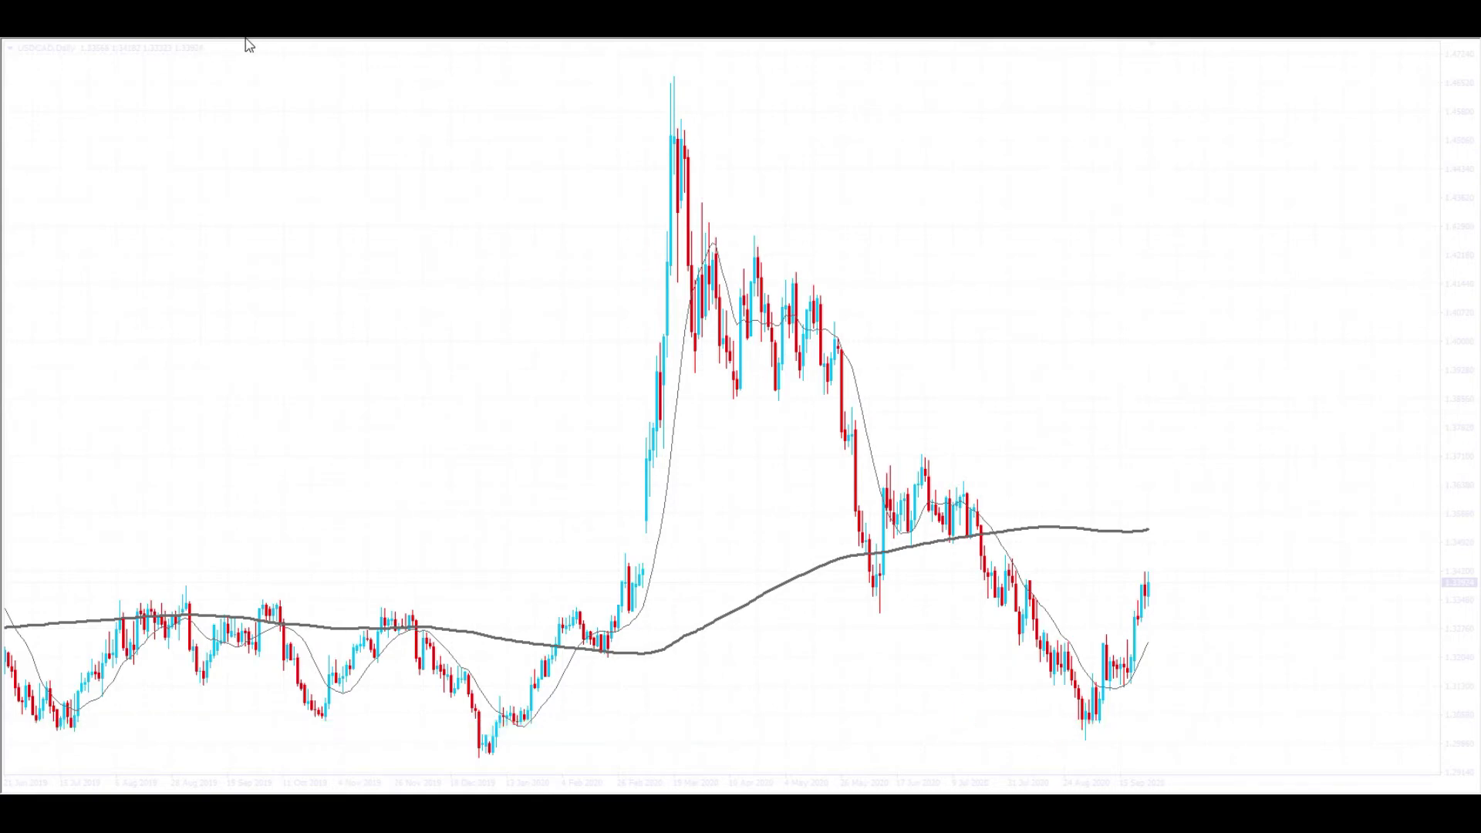
# On the USDCAD weekly chart, draw a thin resistance rectangle from April 2020 through the June 2020 lows and latest September high; review it on daily.
pyautogui.press('+')
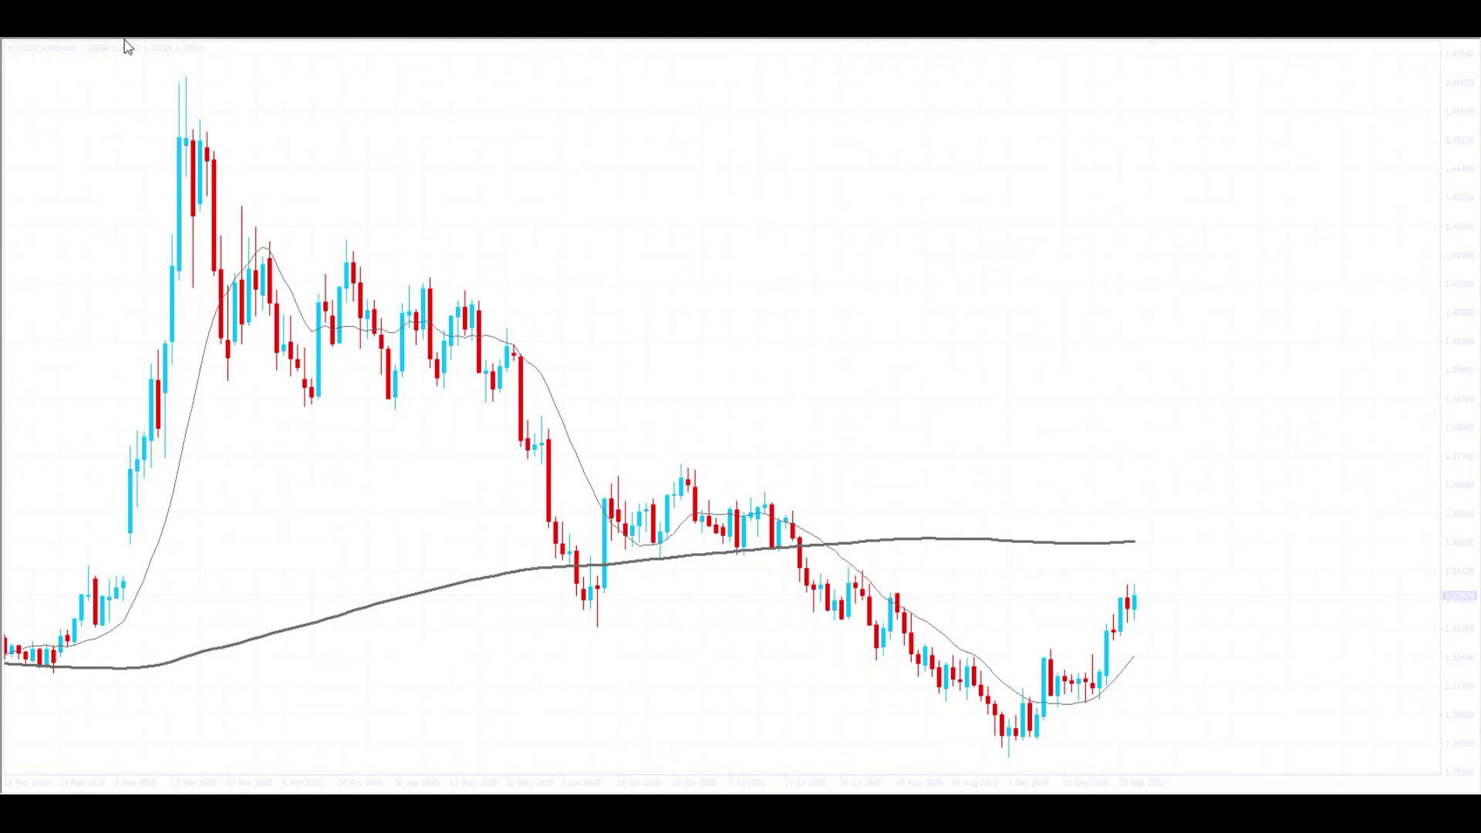
pyautogui.click(287, 38)
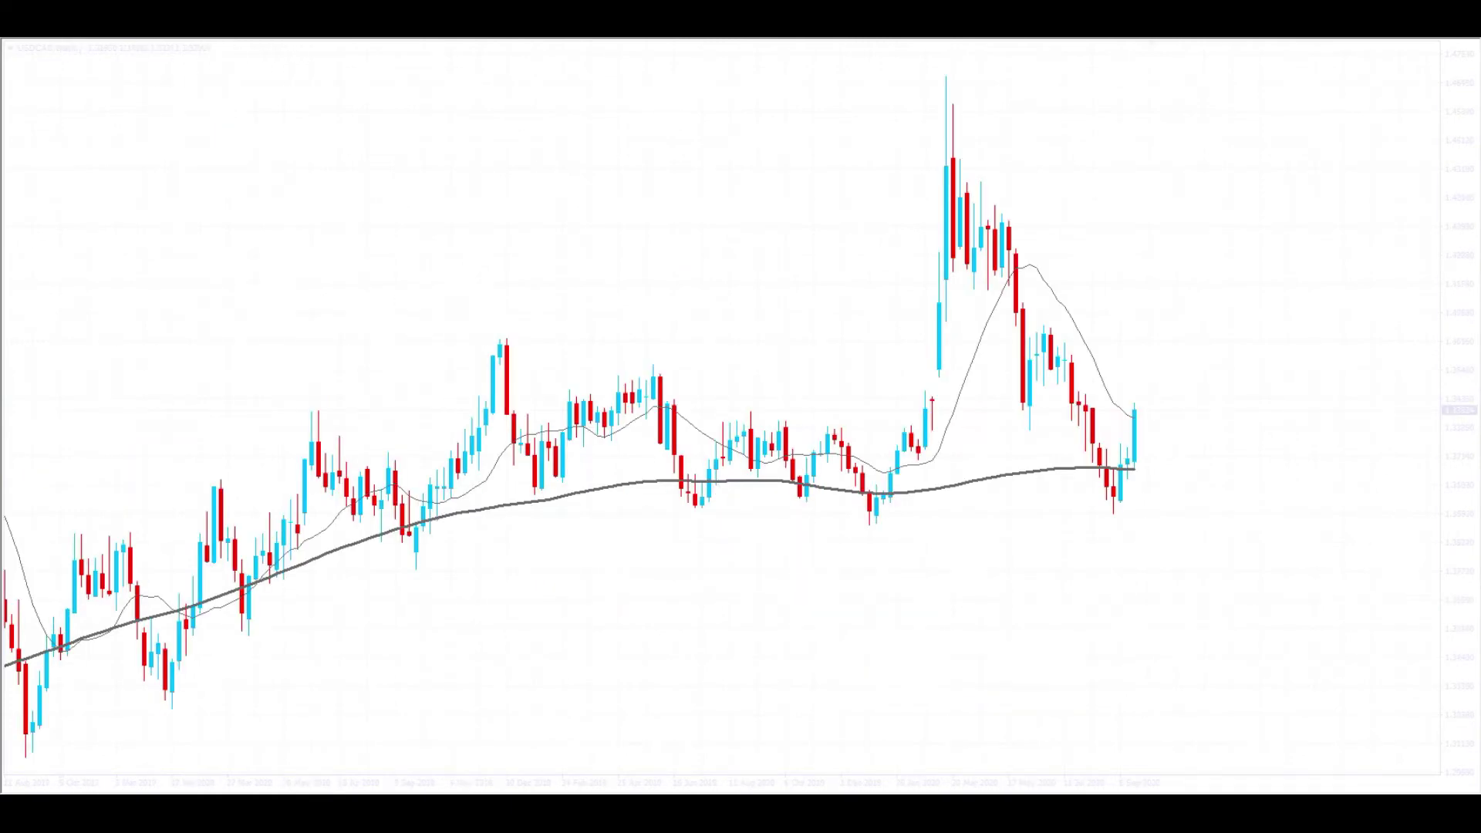
pyautogui.press('+')
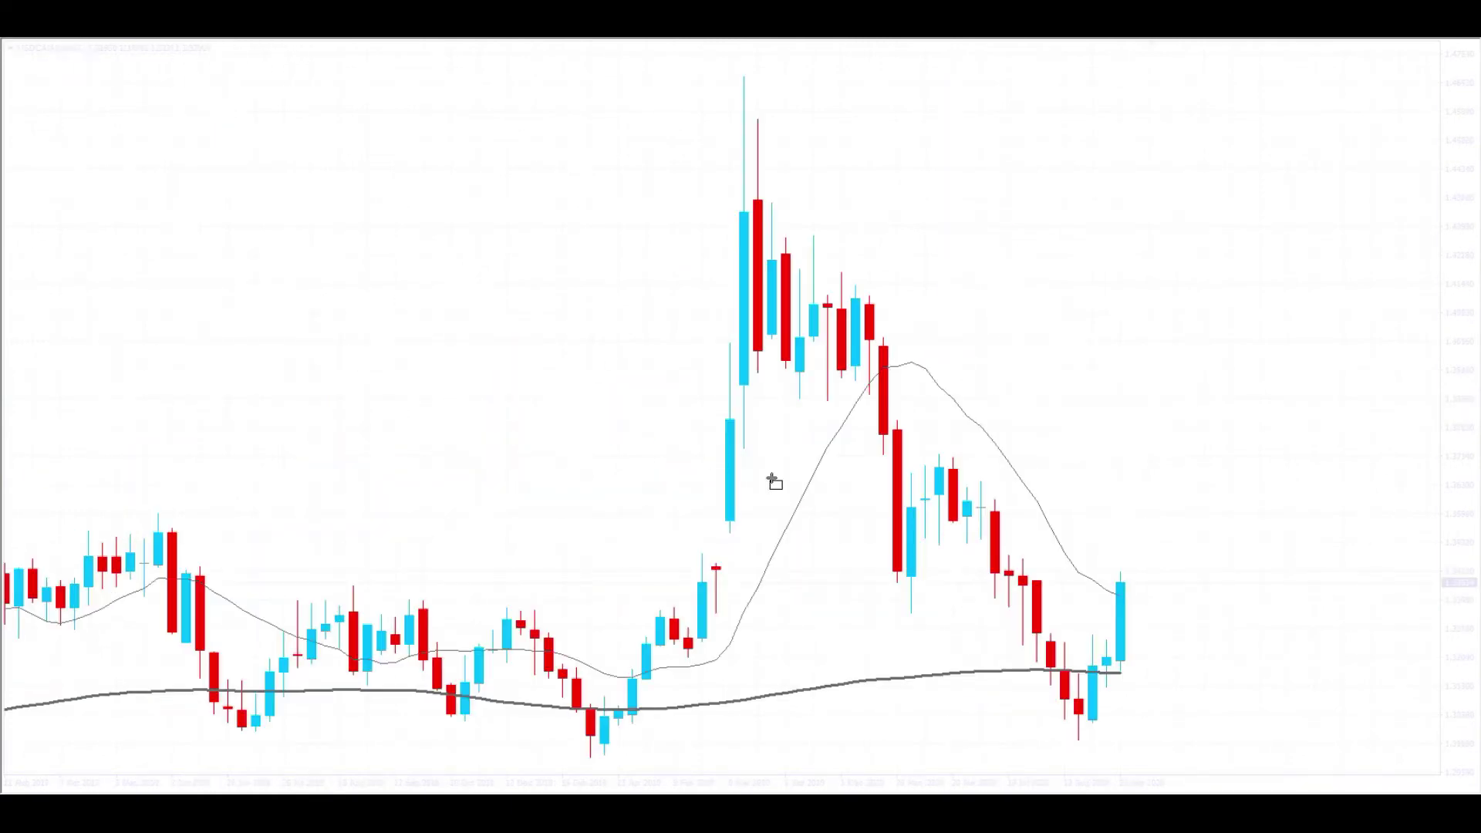
pyautogui.moveTo(813, 569)
pyautogui.mouseDown()
pyautogui.moveTo(979, 595)
pyautogui.moveTo(1286, 584)
pyautogui.mouseUp()
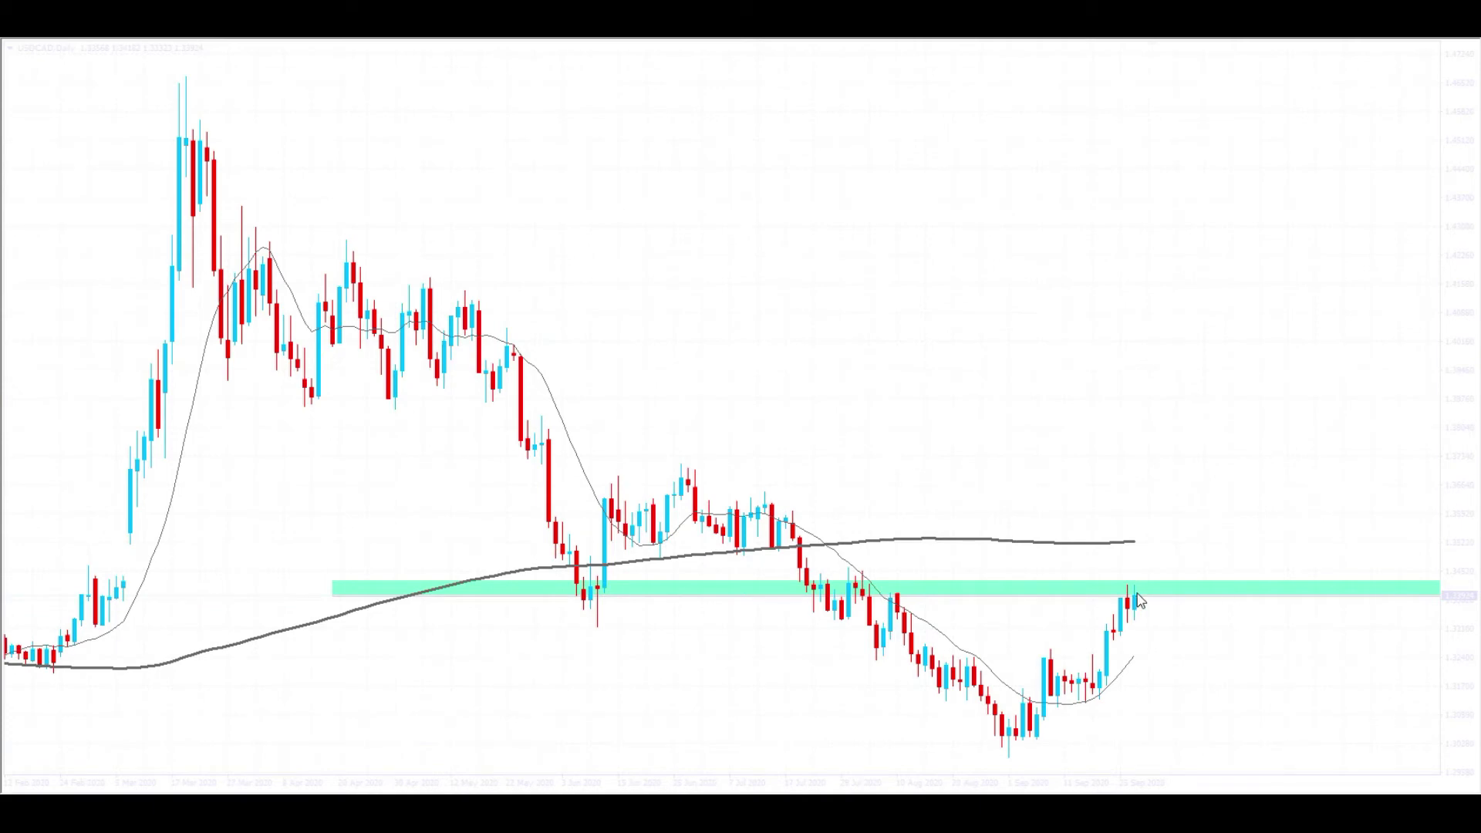
pyautogui.moveTo(1140, 601)
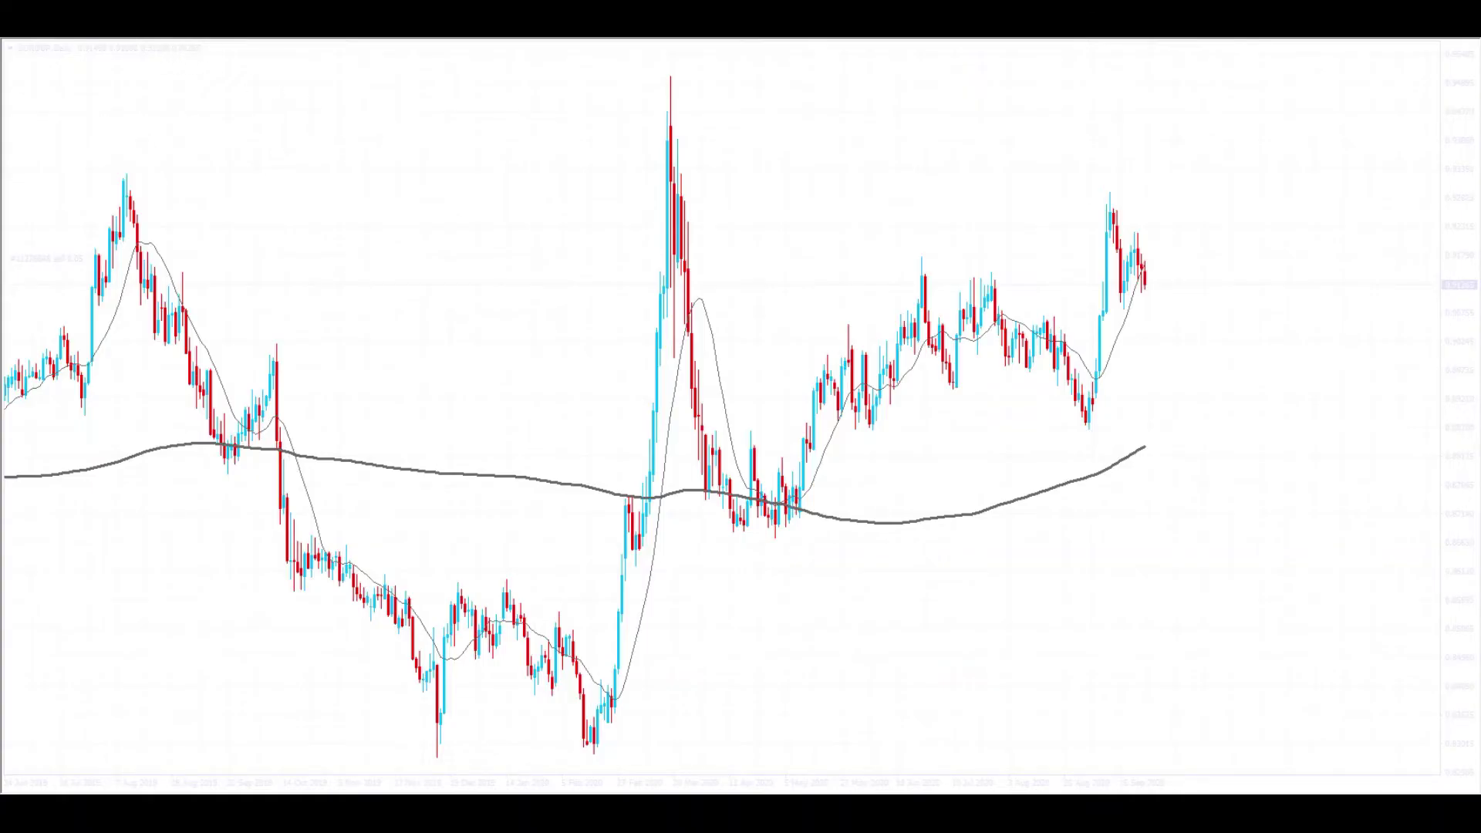
# Try a resistance rectangle at the September 2020 high on EURGBP, extended far back across the earlier weekly highs.
pyautogui.press('+')
pyautogui.moveTo(960, 186); pyautogui.dragTo(1281, 210)
pyautogui.click(297, 32)
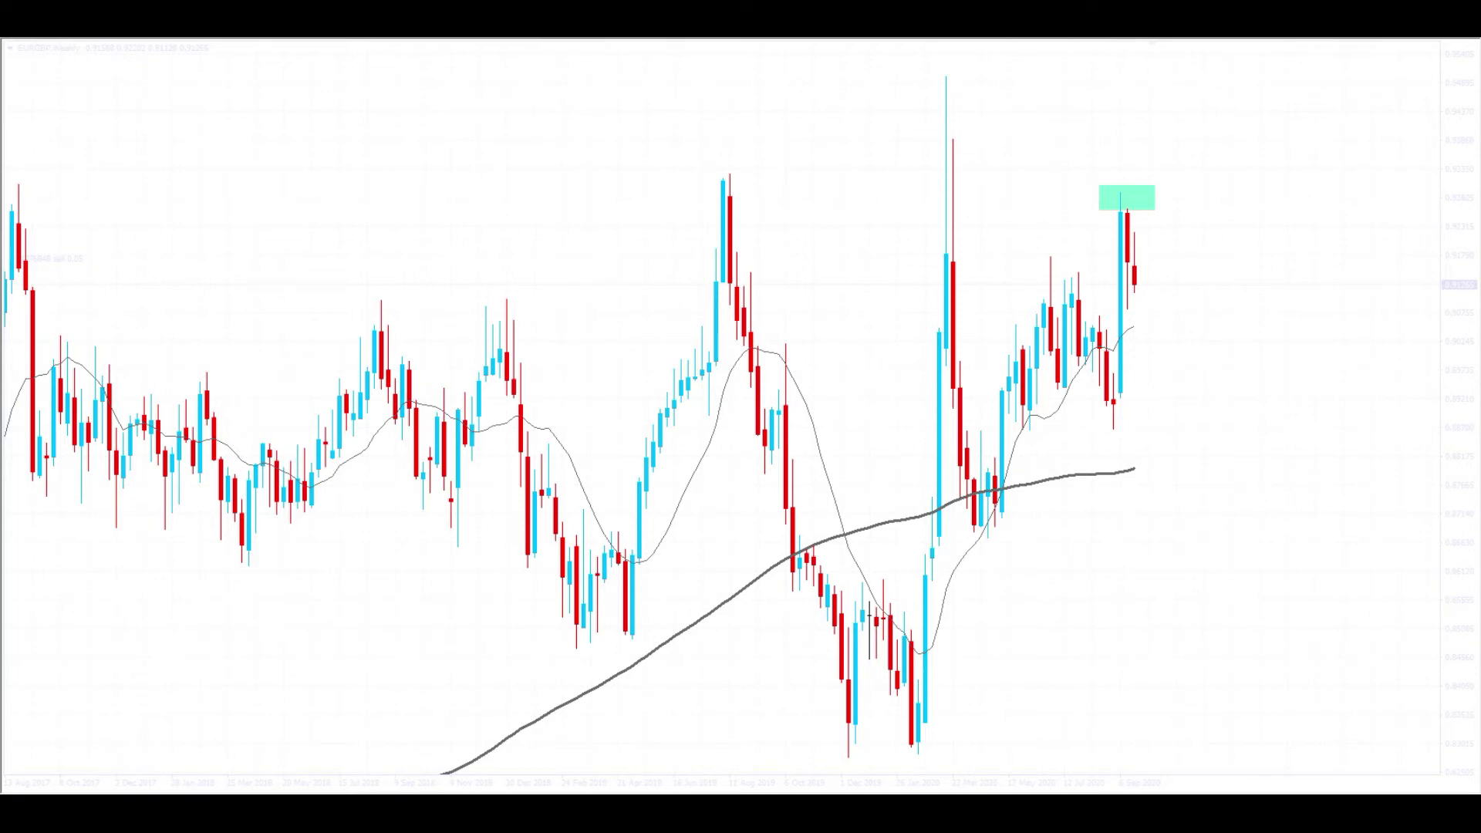
pyautogui.press('-')
pyautogui.moveTo(760, 156); pyautogui.dragTo(324, 152)
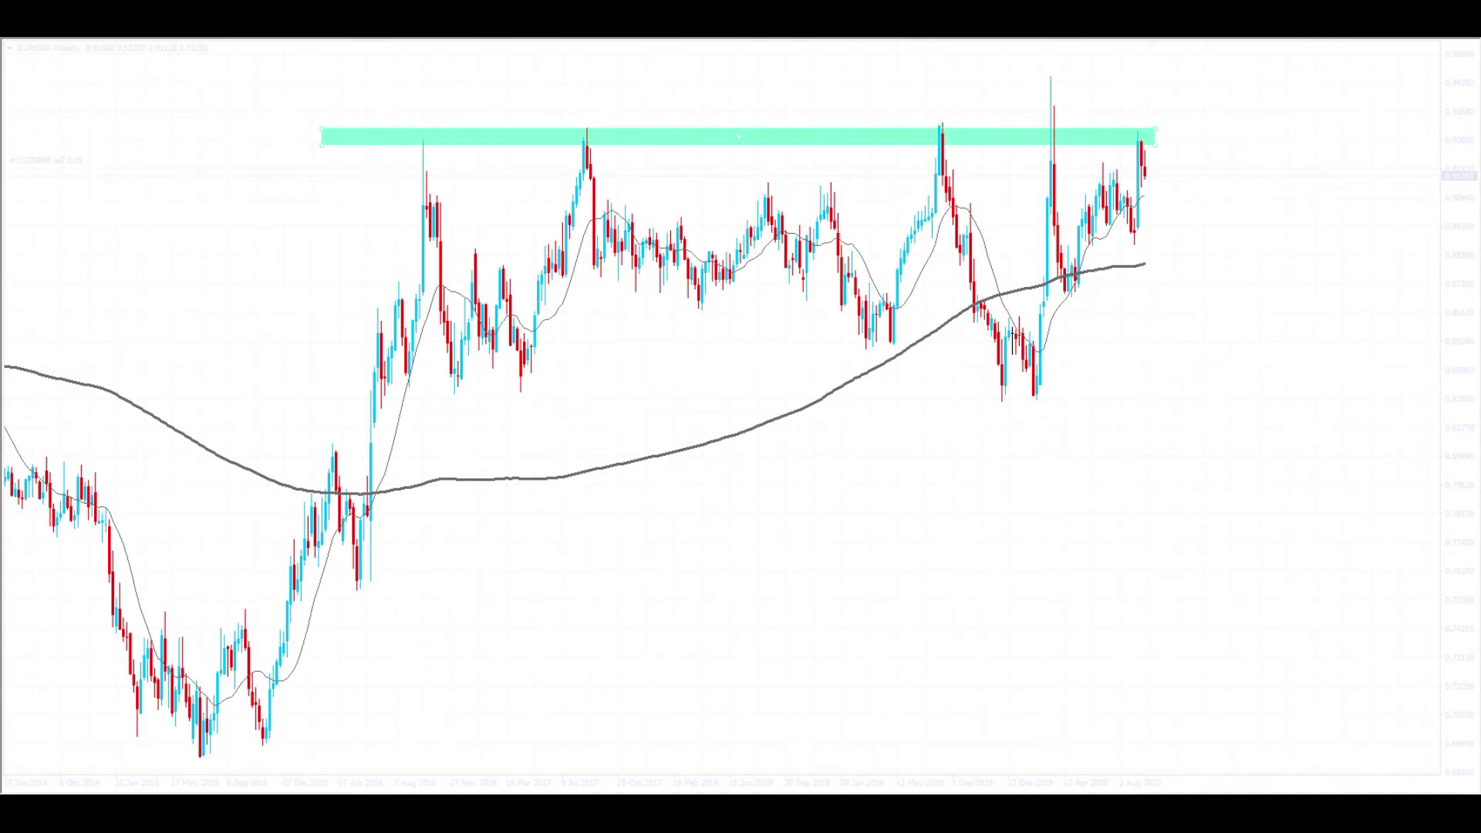
pyautogui.click(366, 31)
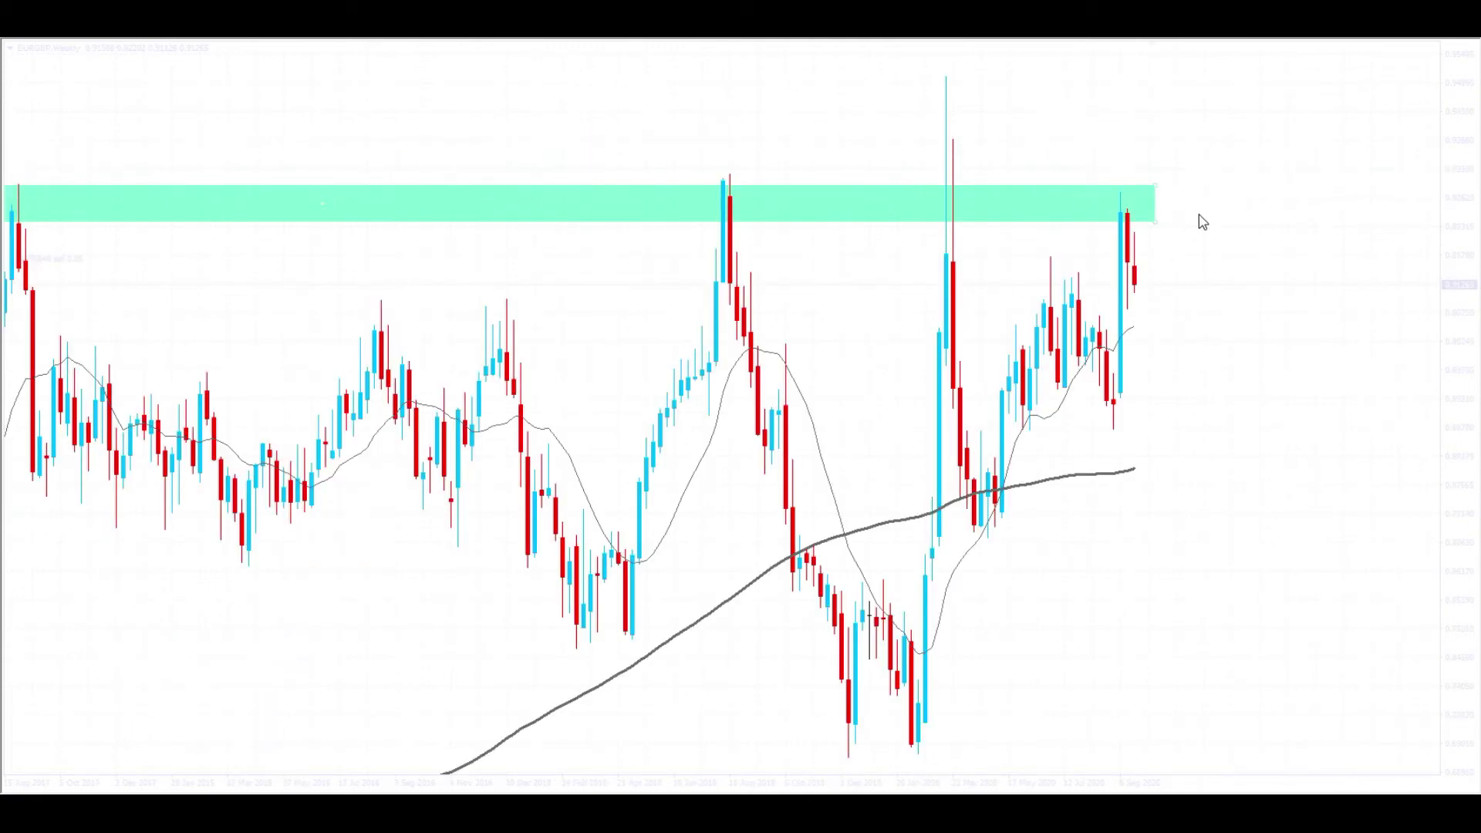
pyautogui.press('Delete')
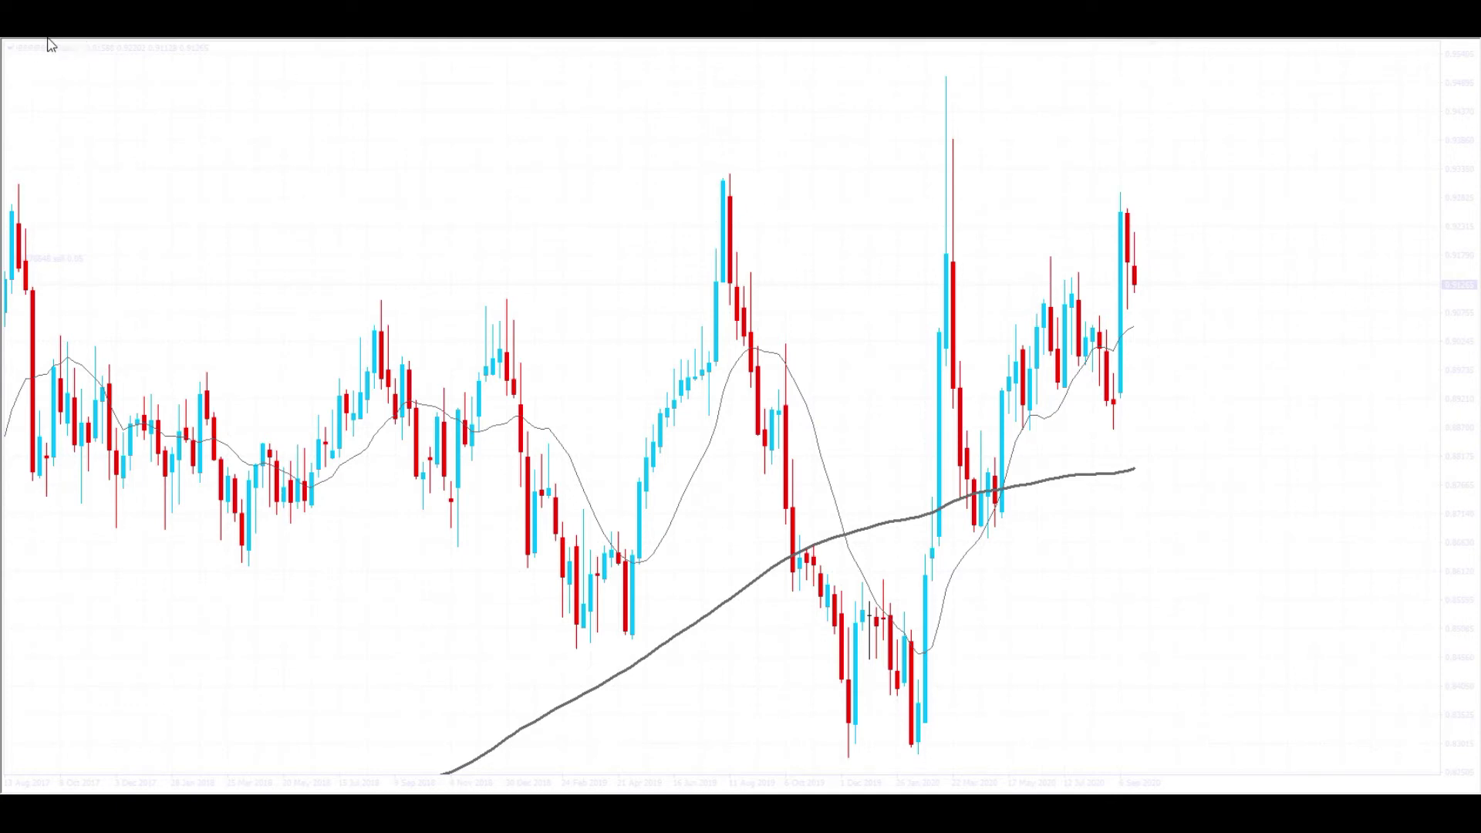
# On the EURGBP weekly chart, draw a thin rectangle near the mid-2020 highs and another across the August 2019 and September 2020 highs.
pyautogui.moveTo(1003, 286); pyautogui.dragTo(1316, 296)
pyautogui.click(373, 30)
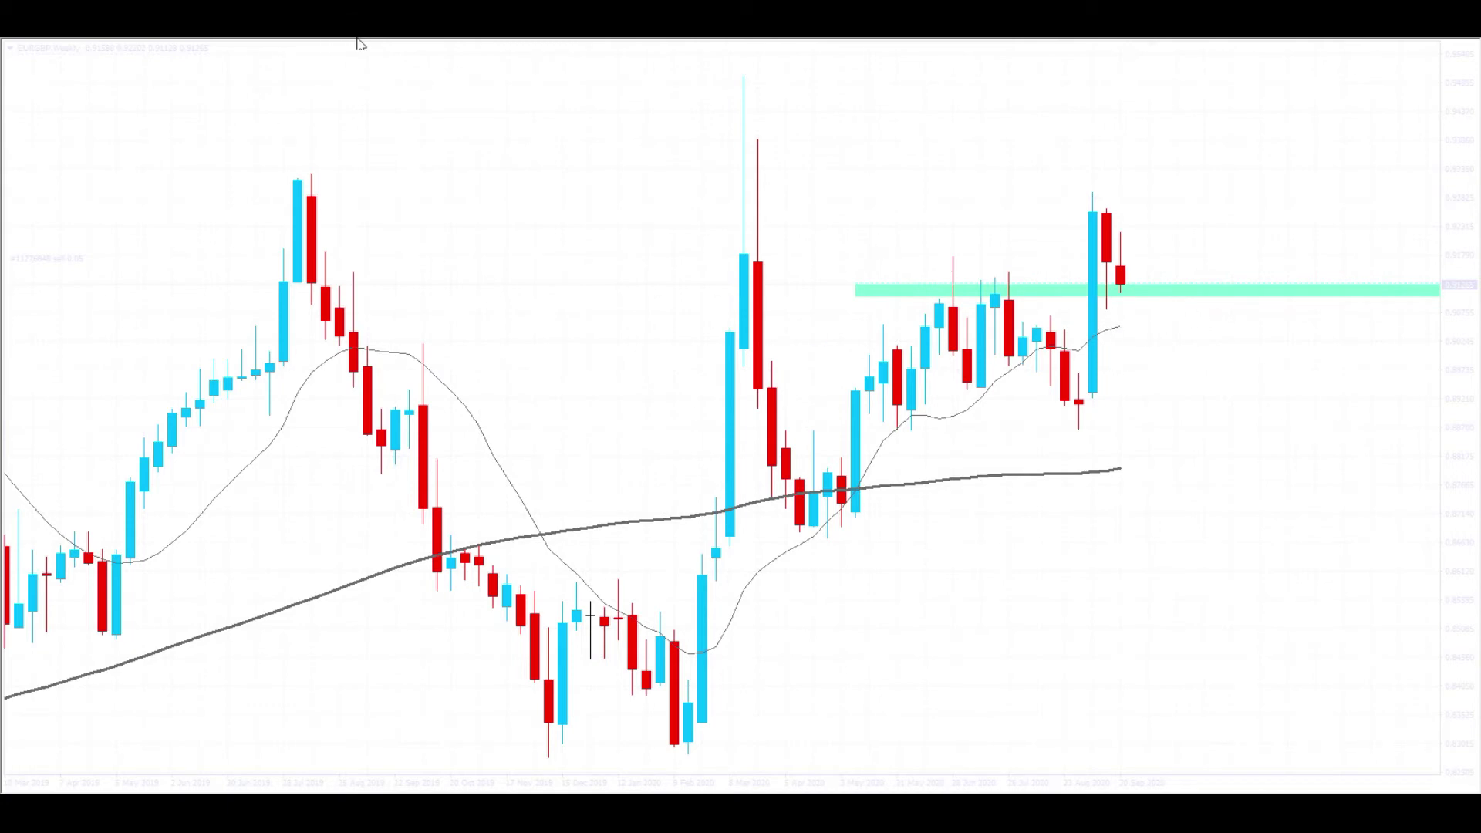
pyautogui.press('-')
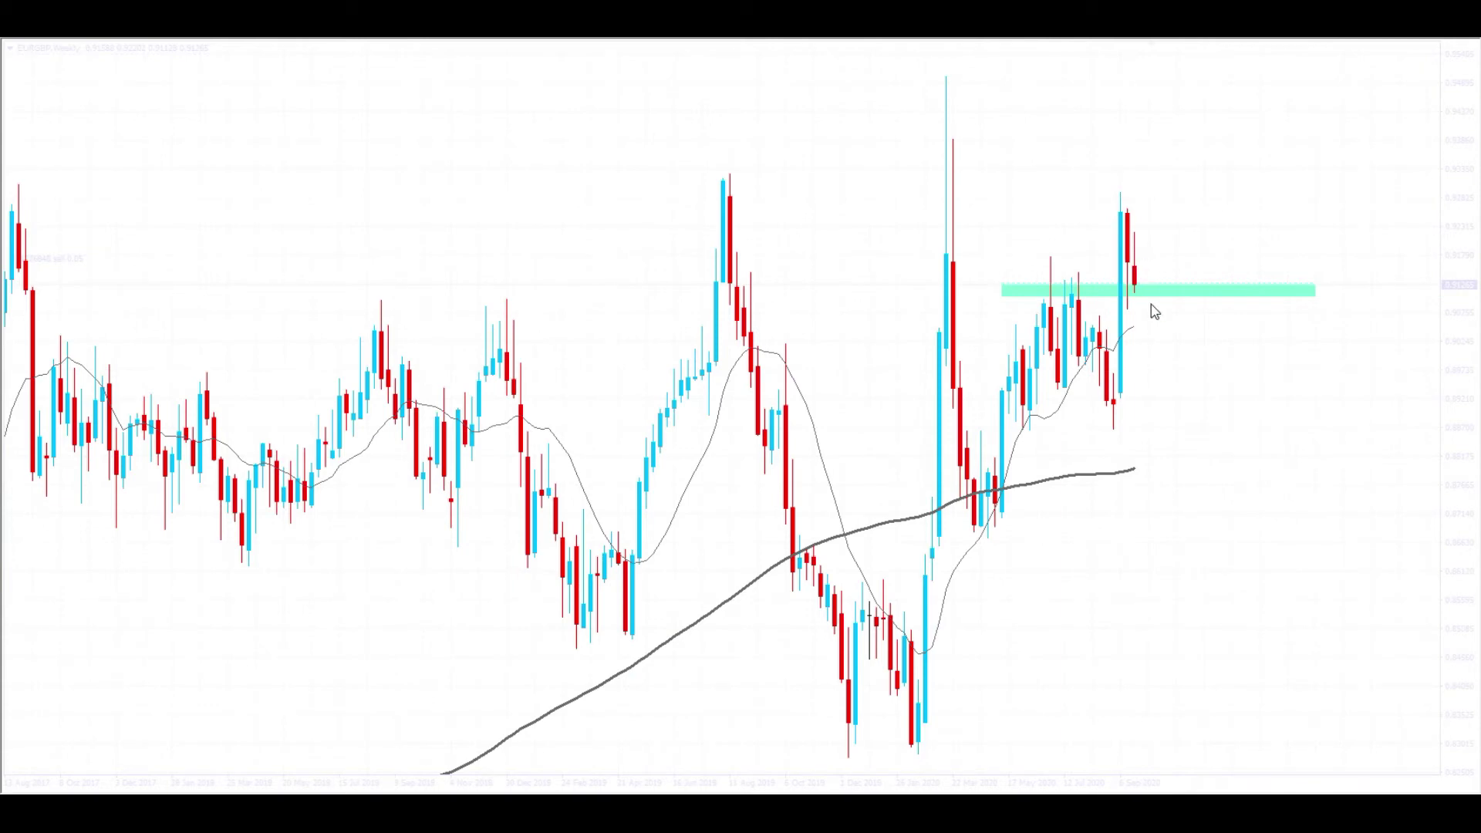
pyautogui.press('+')
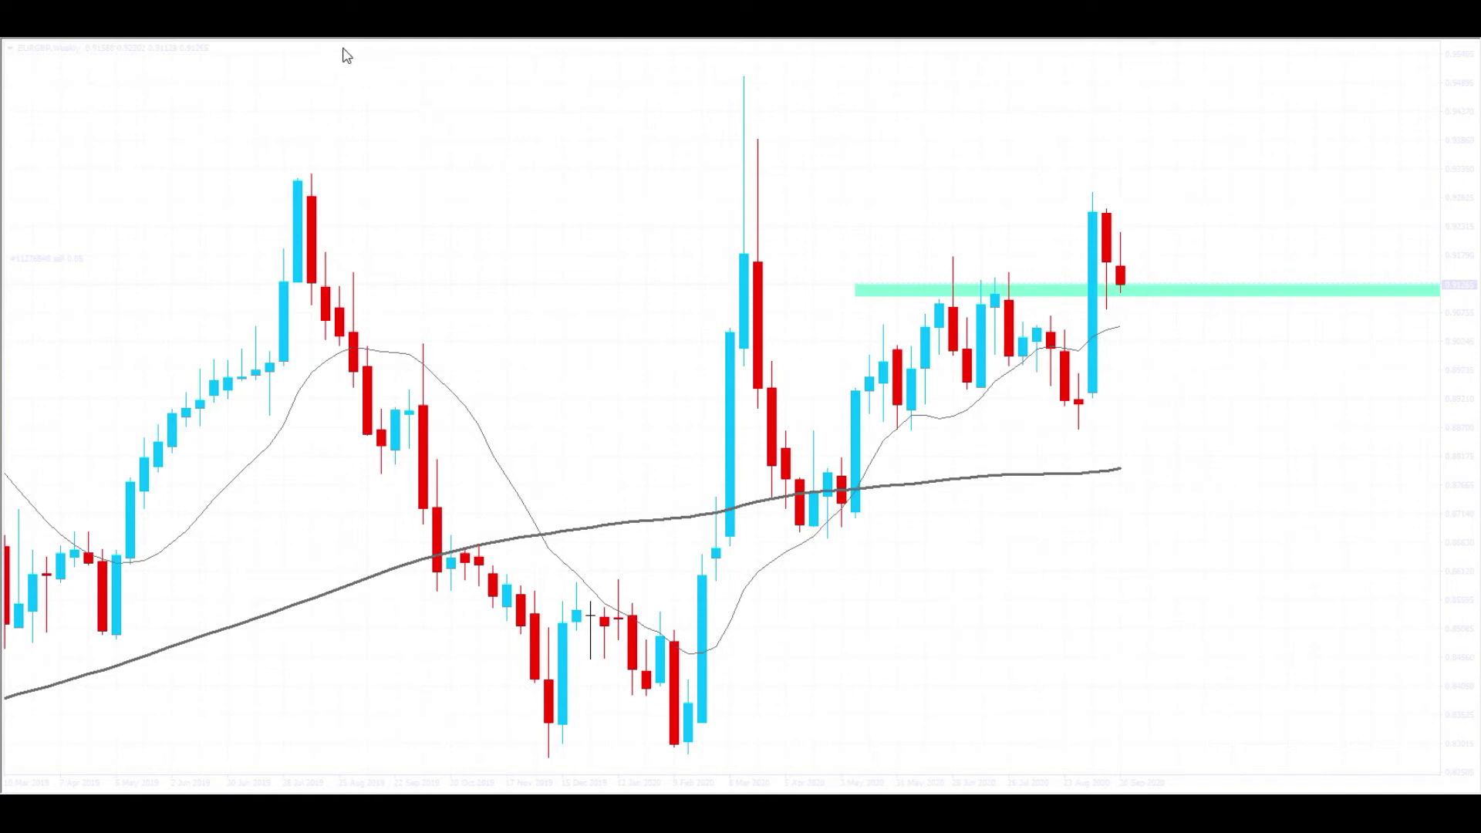
pyautogui.press('-')
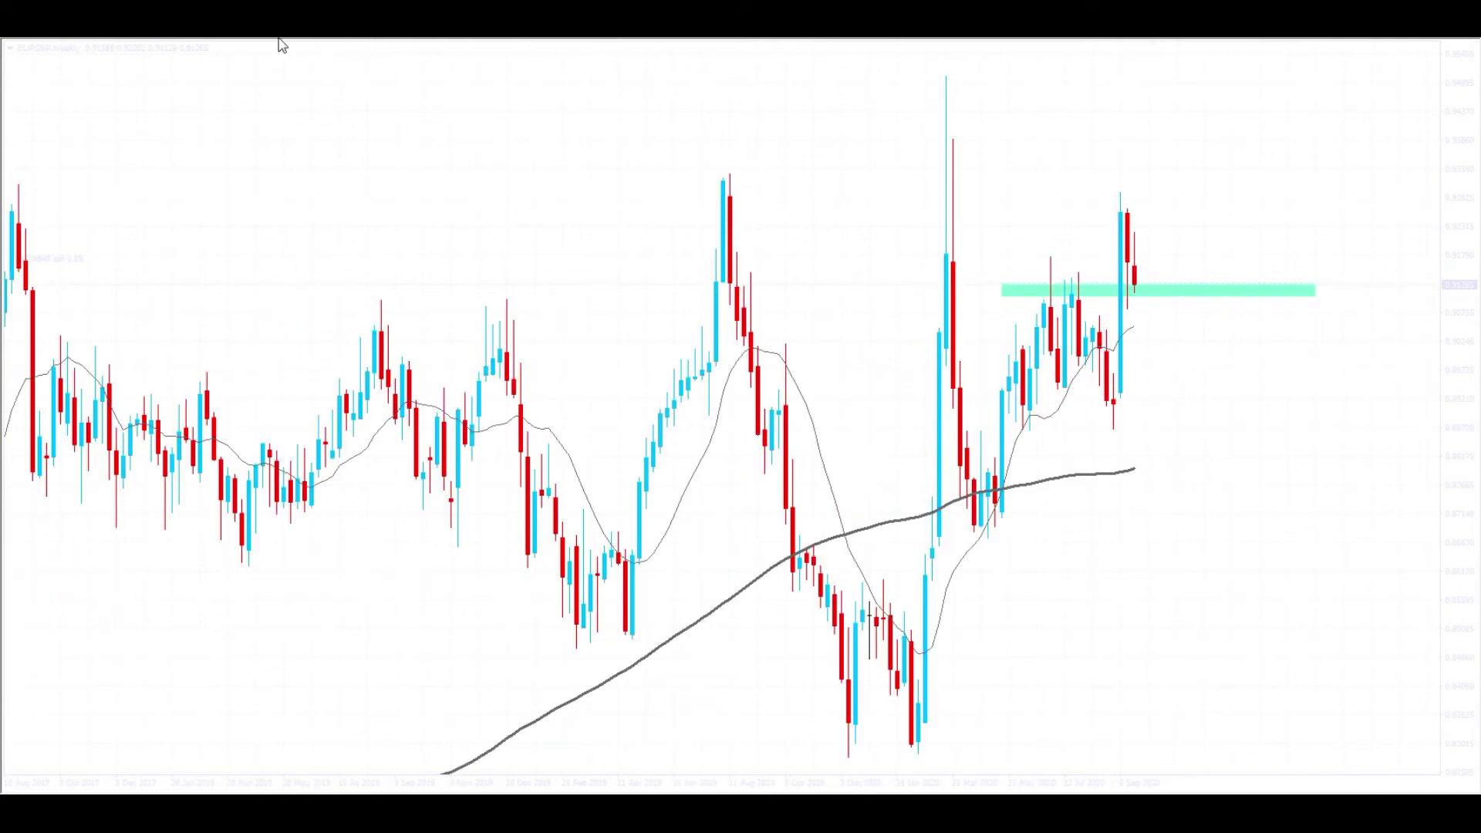
pyautogui.press('+')
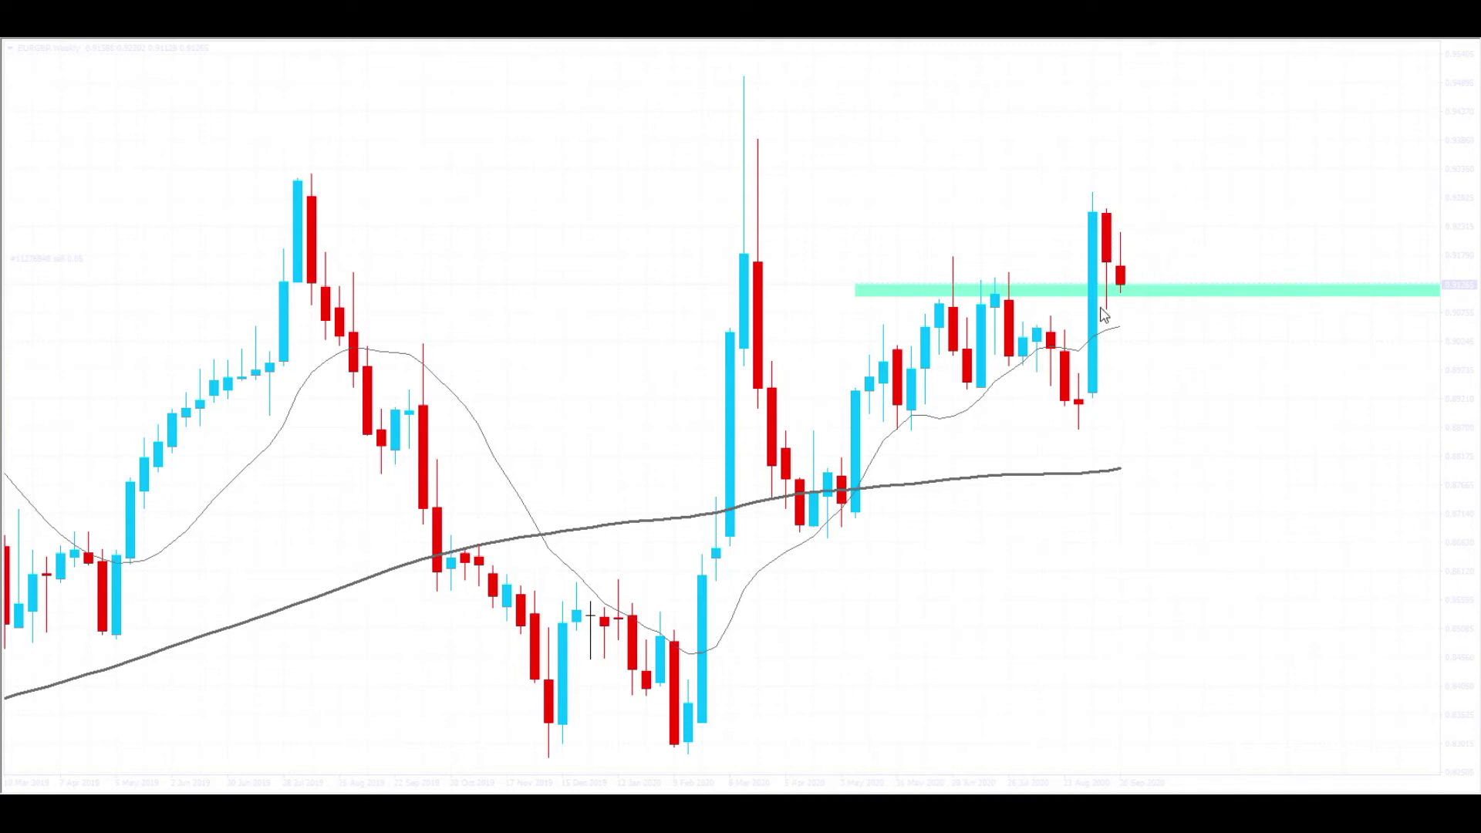
pyautogui.moveTo(255, 182); pyautogui.dragTo(1371, 212)
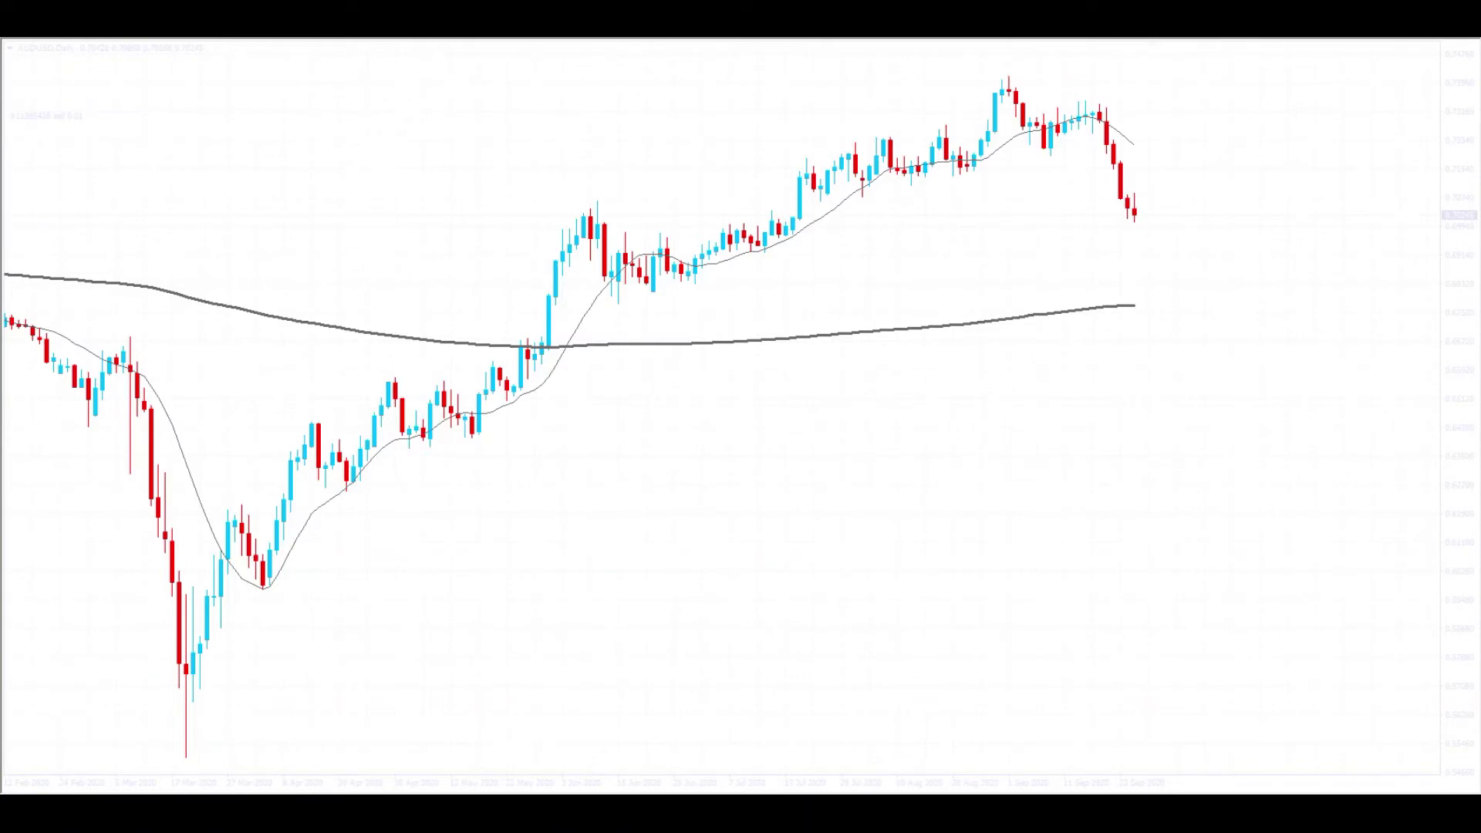
# On the AUDUSD daily chart, draw an ascending trend line from the mid-June 2020 low along the later lows.
pyautogui.press('+')
pyautogui.moveTo(210, 214); pyautogui.dragTo(362, 181)
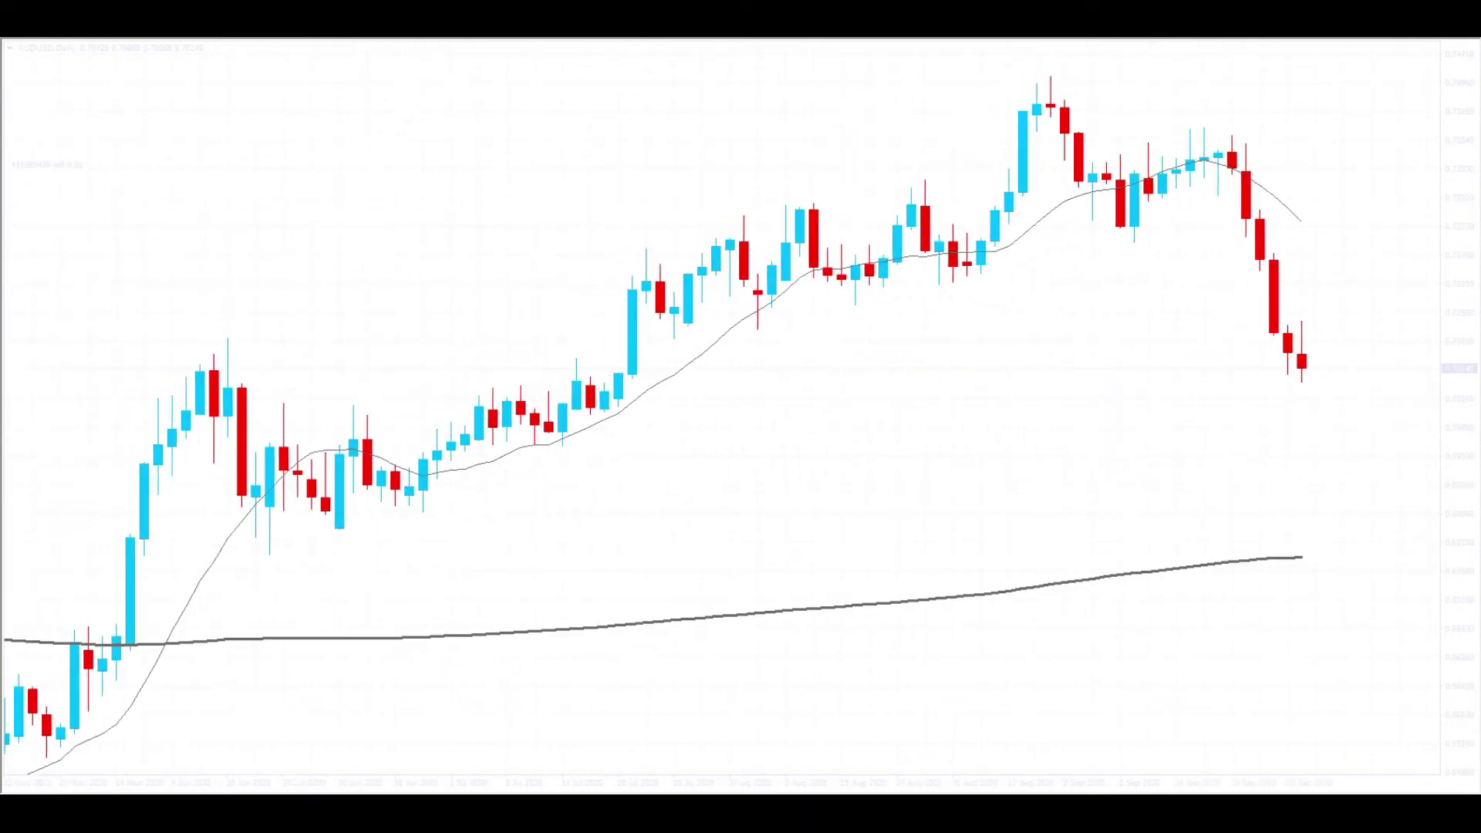
pyautogui.moveTo(269, 554)
pyautogui.mouseDown()
pyautogui.moveTo(918, 360)
pyautogui.moveTo(942, 298)
pyautogui.mouseUp()
pyautogui.scroll(3, 782, 516)
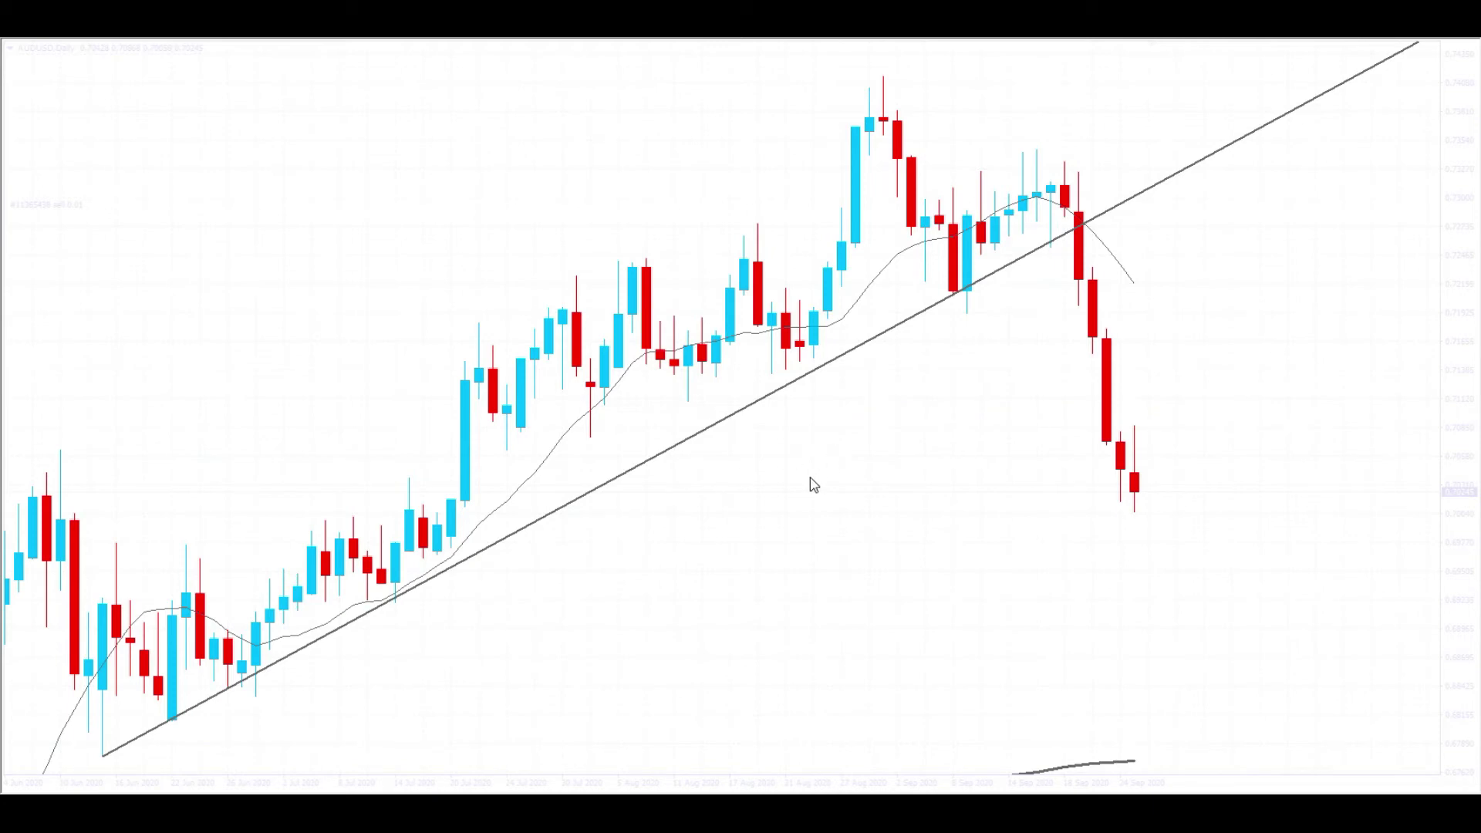
pyautogui.scroll(4, 815, 481)
pyautogui.scroll(-2, 986, 406)
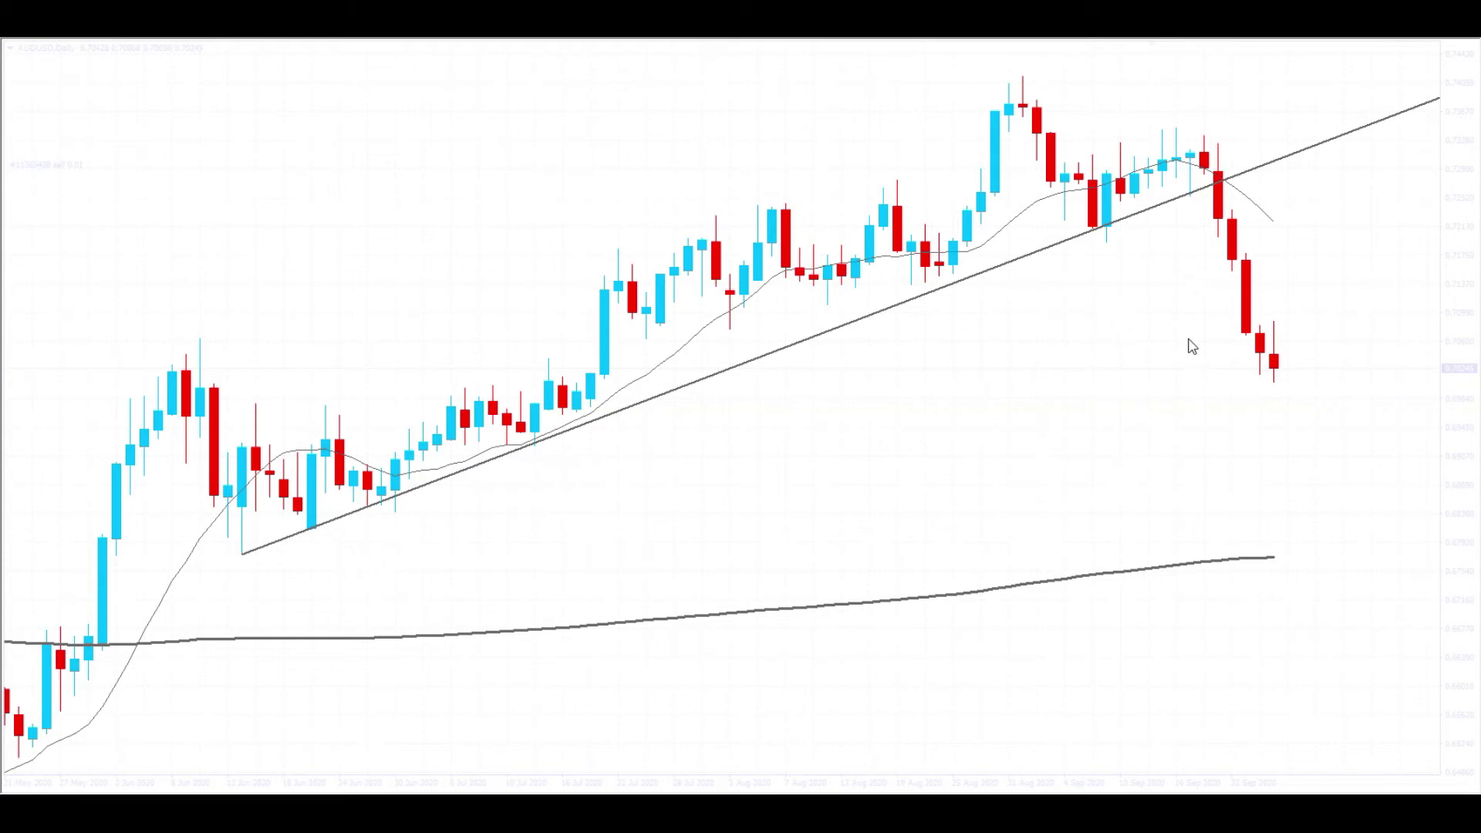
# On the AUDUSD weekly chart, draw a support rectangle from the late 2019 highs through the June 2020 highs past the latest candle, and return to daily.
pyautogui.scroll(-3, 1157, 378)
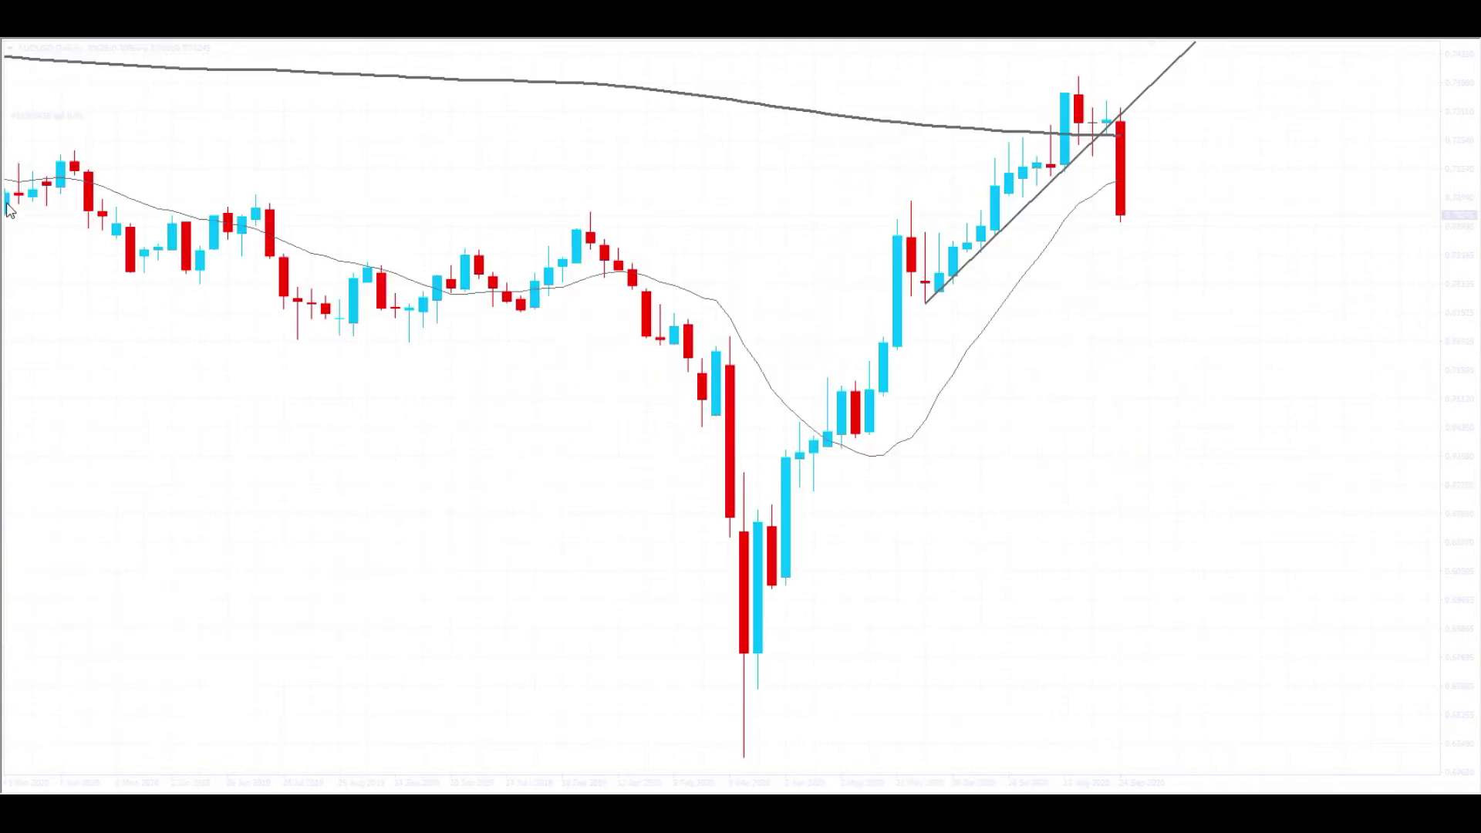
pyautogui.moveTo(521, 215); pyautogui.dragTo(1343, 231)
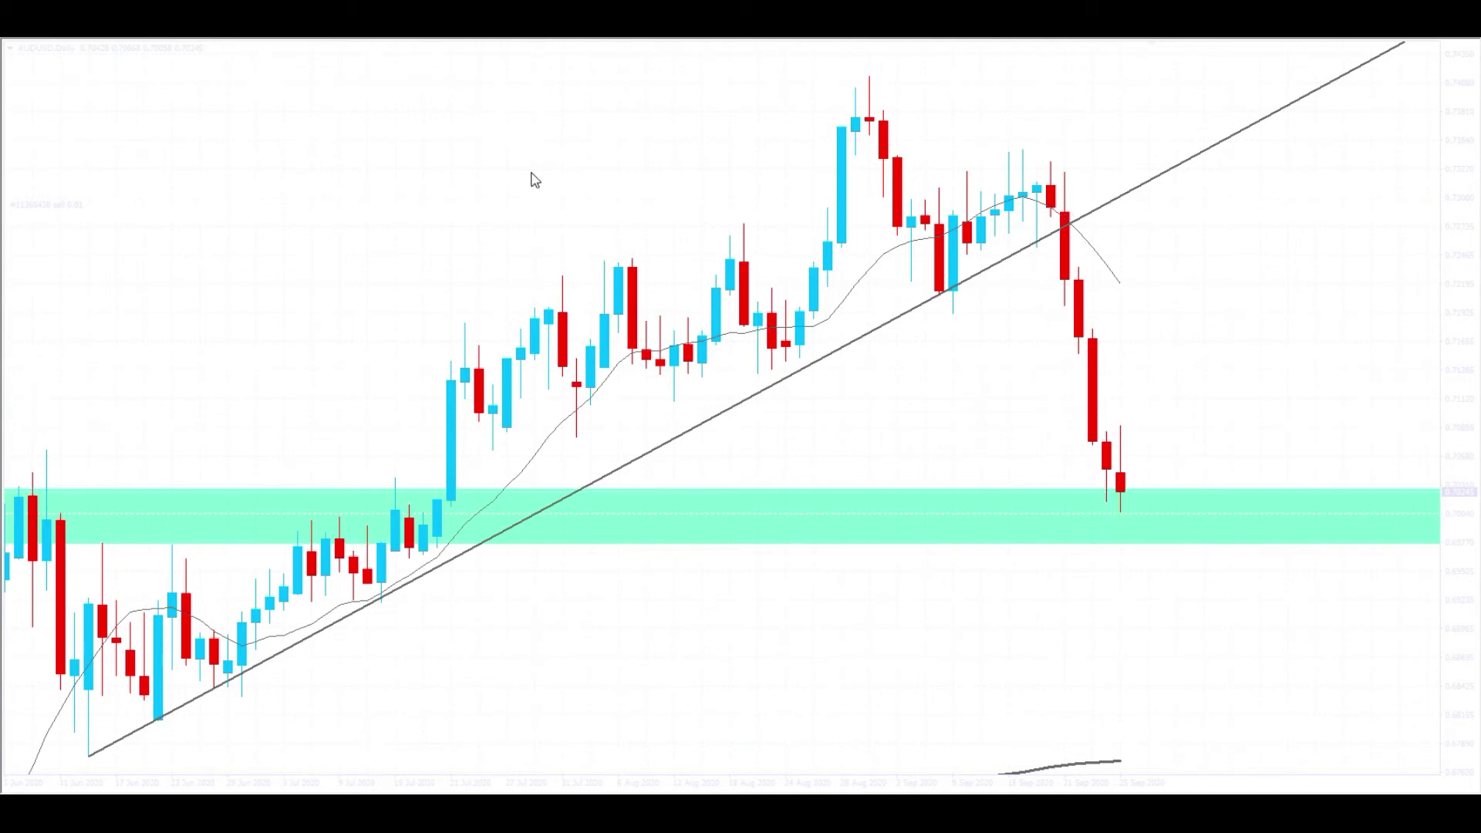
pyautogui.click(284, 39)
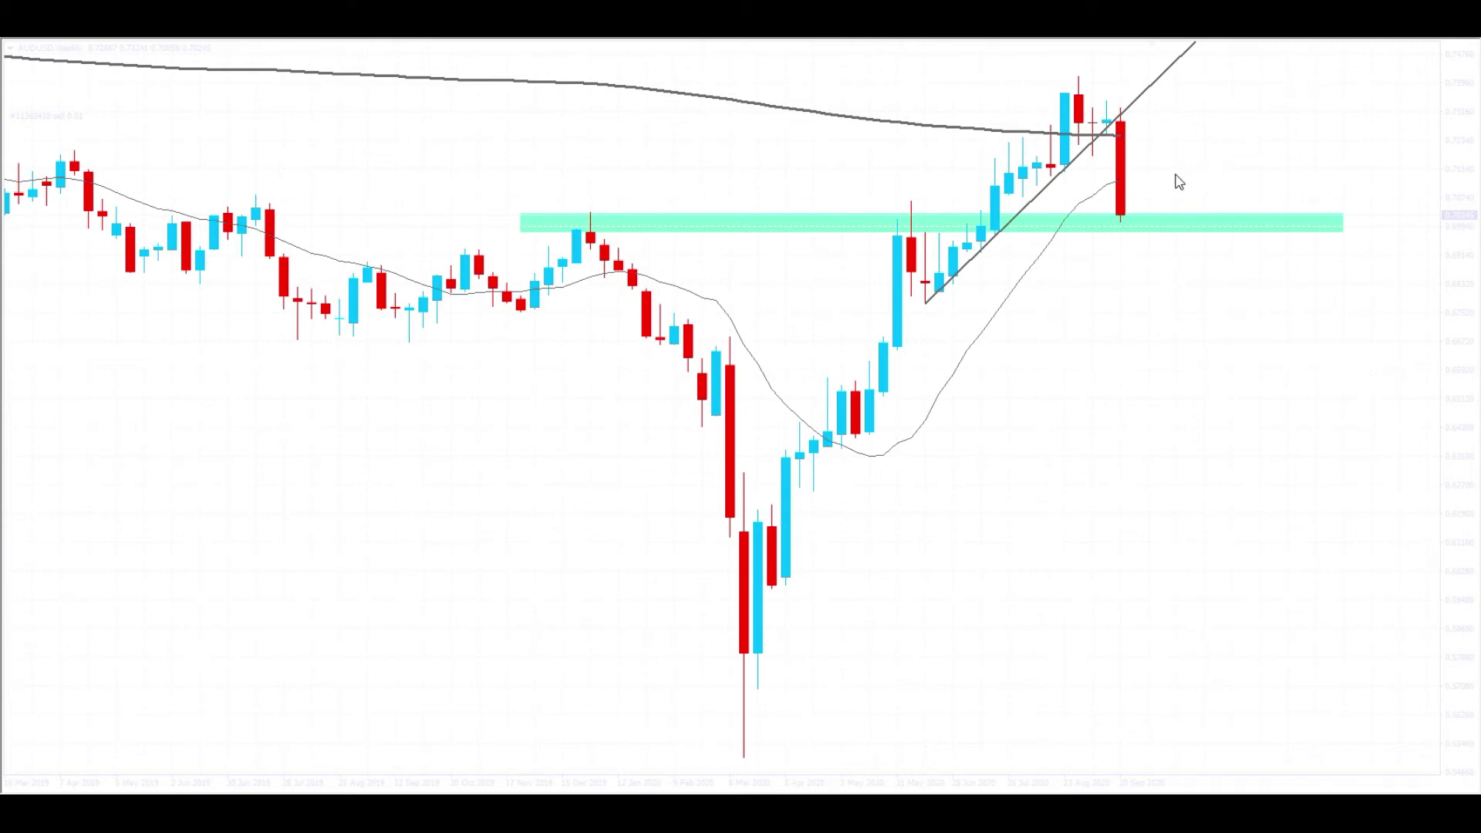
pyautogui.press('+')
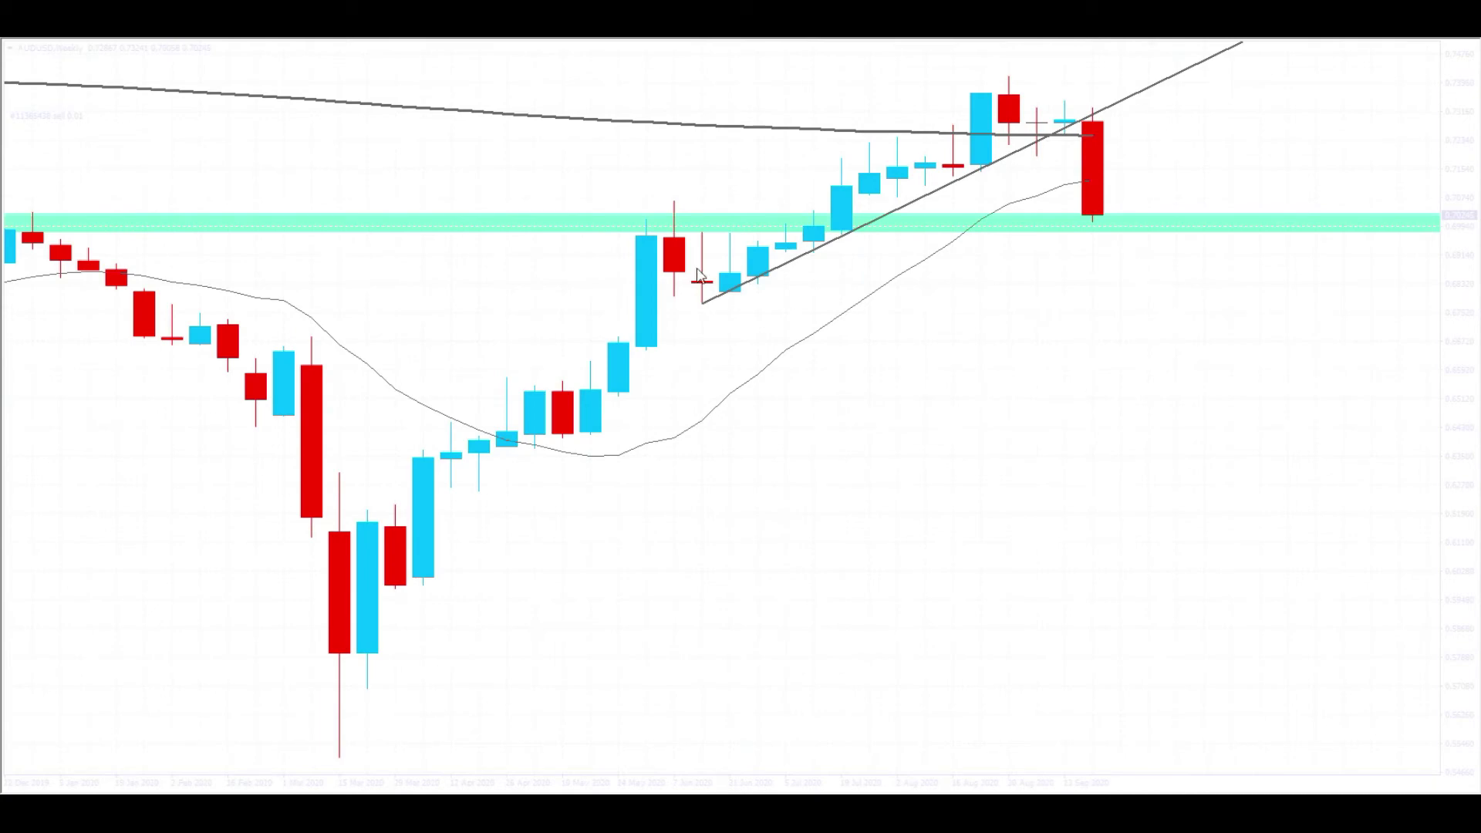
pyautogui.press('-')
pyautogui.click(335, 32)
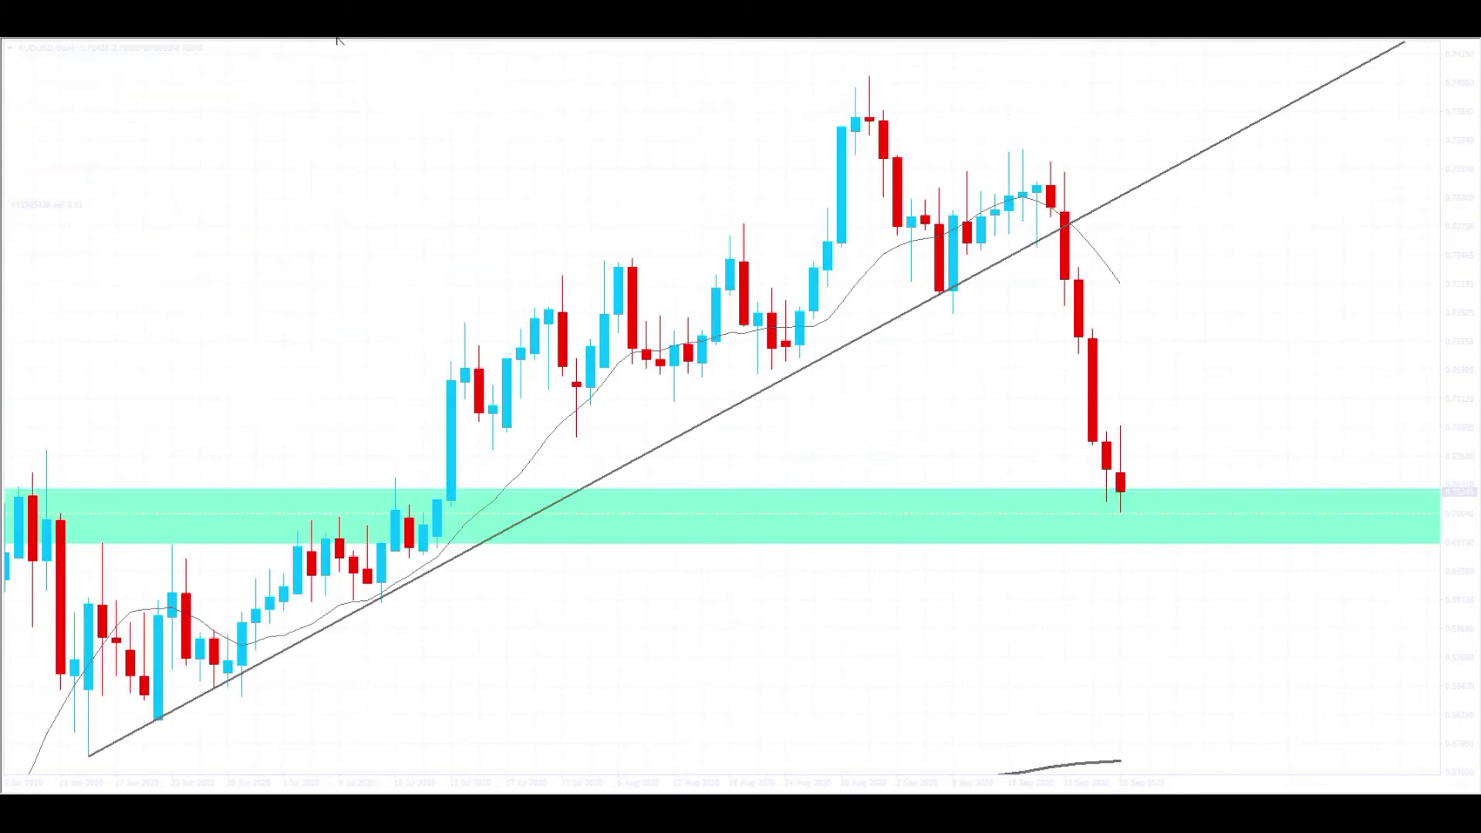
# On the NZDCAD daily chart, draw a support rectangle from the mid-August 2020 highs across the September lows.
pyautogui.press('-')
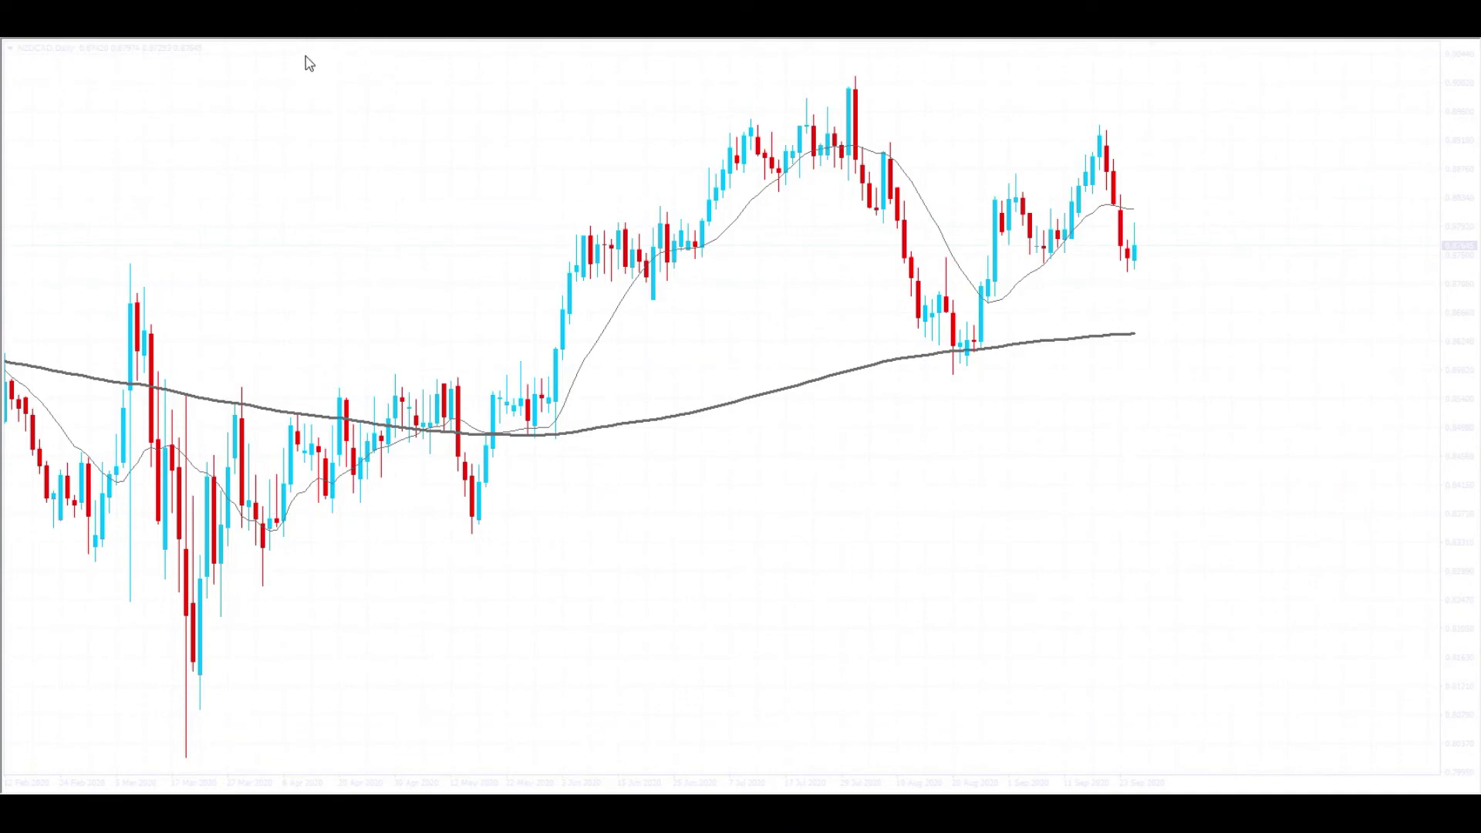
pyautogui.click(146, 35)
pyautogui.click(59, 37)
pyautogui.moveTo(715, 484); pyautogui.dragTo(1302, 510)
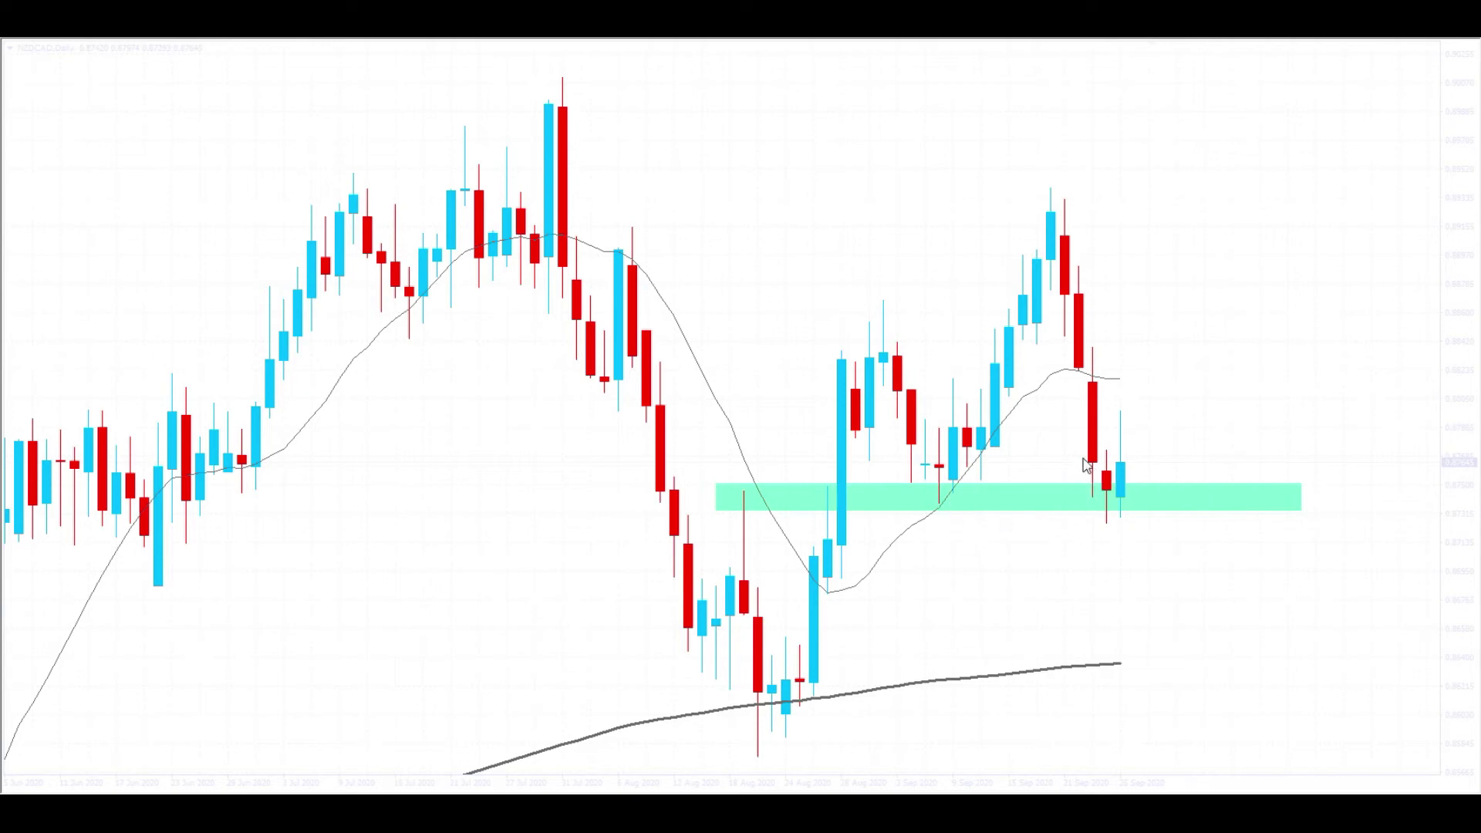
pyautogui.click(361, 37)
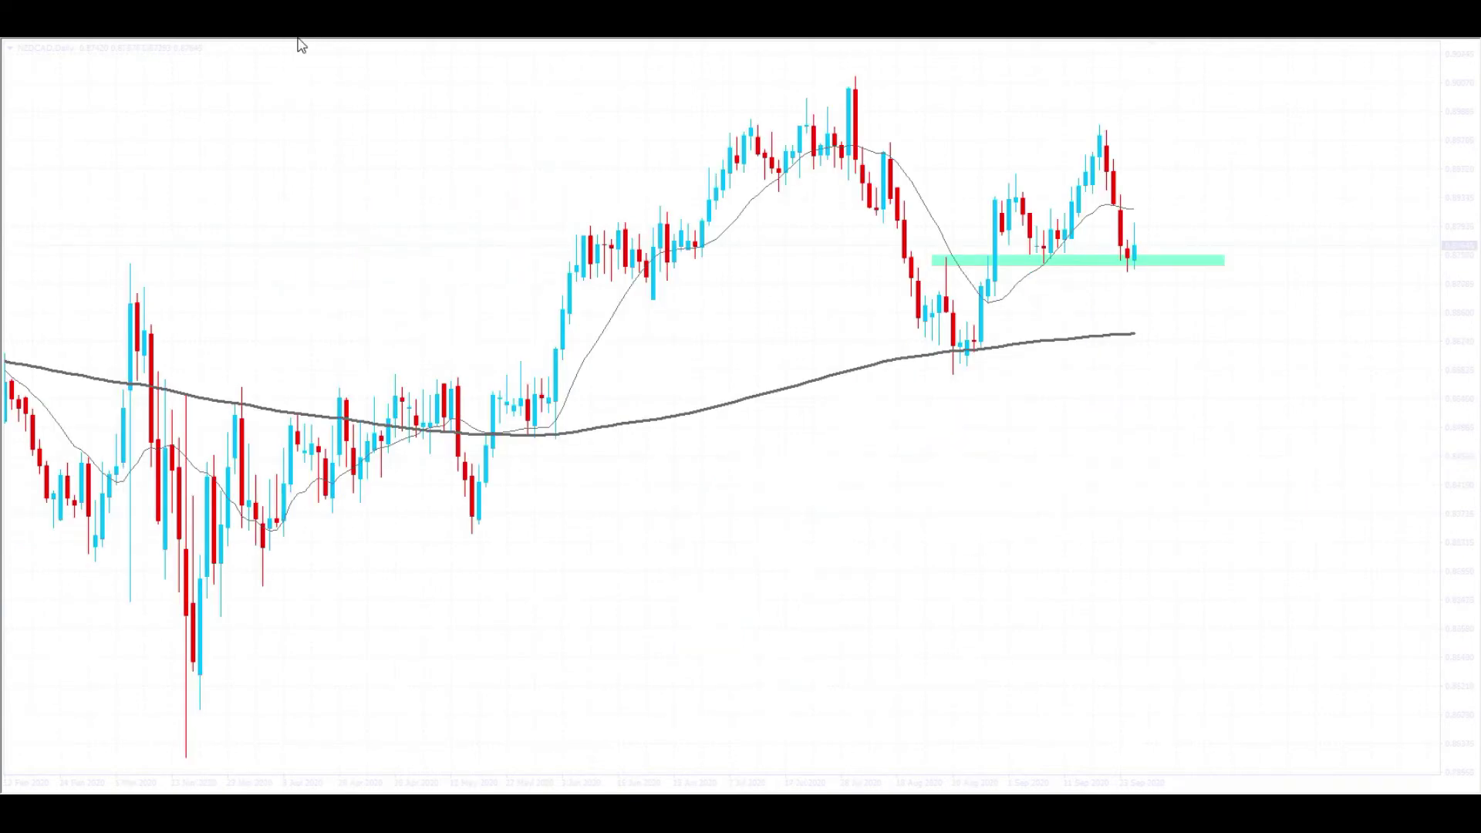
# On the NZDCAD monthly chart, draw a descending trend line from the late 2016 high, and return to the daily chart.
pyautogui.click(307, 37)
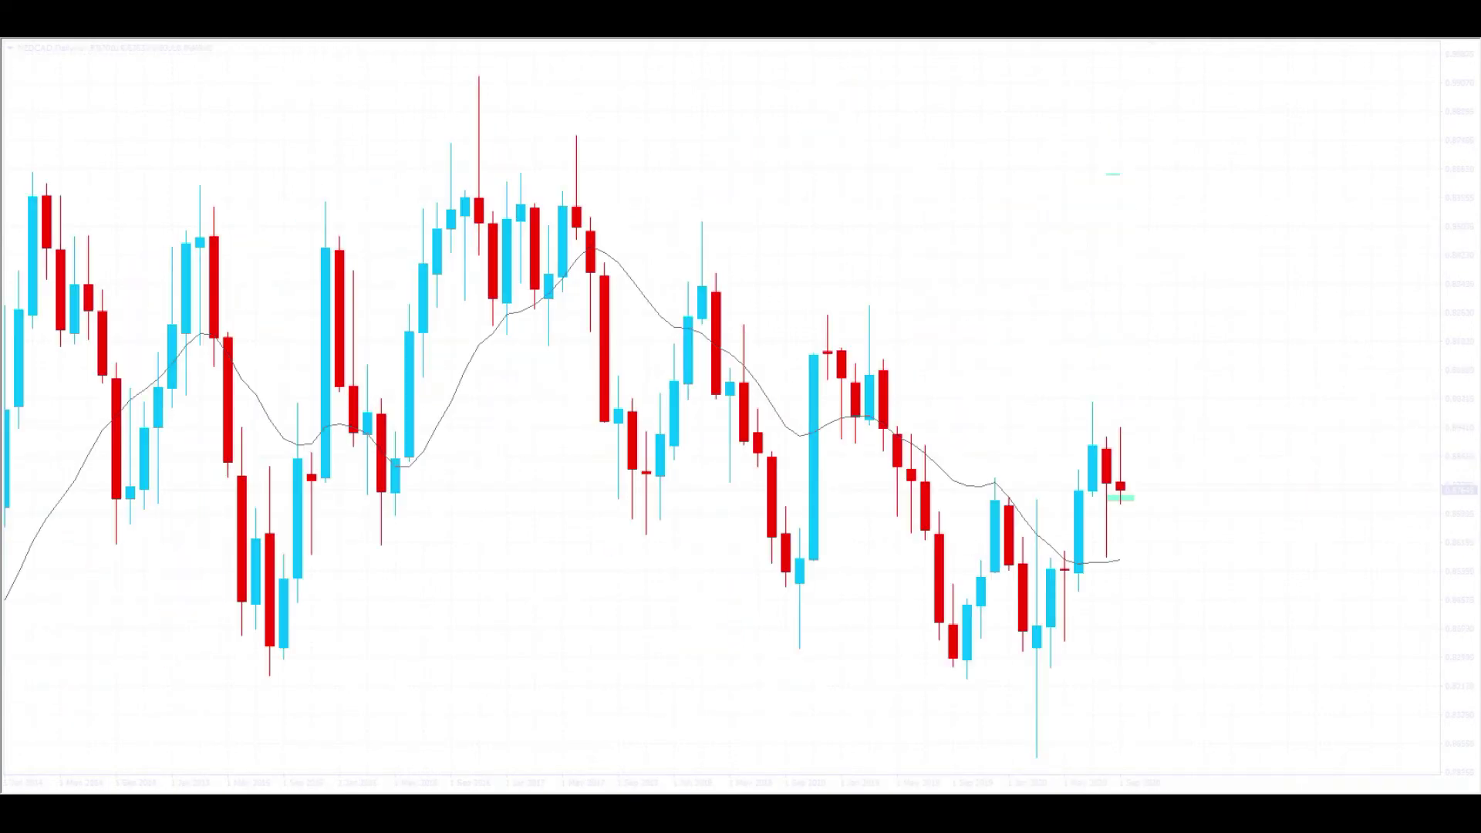
pyautogui.moveTo(479, 76); pyautogui.dragTo(1072, 427)
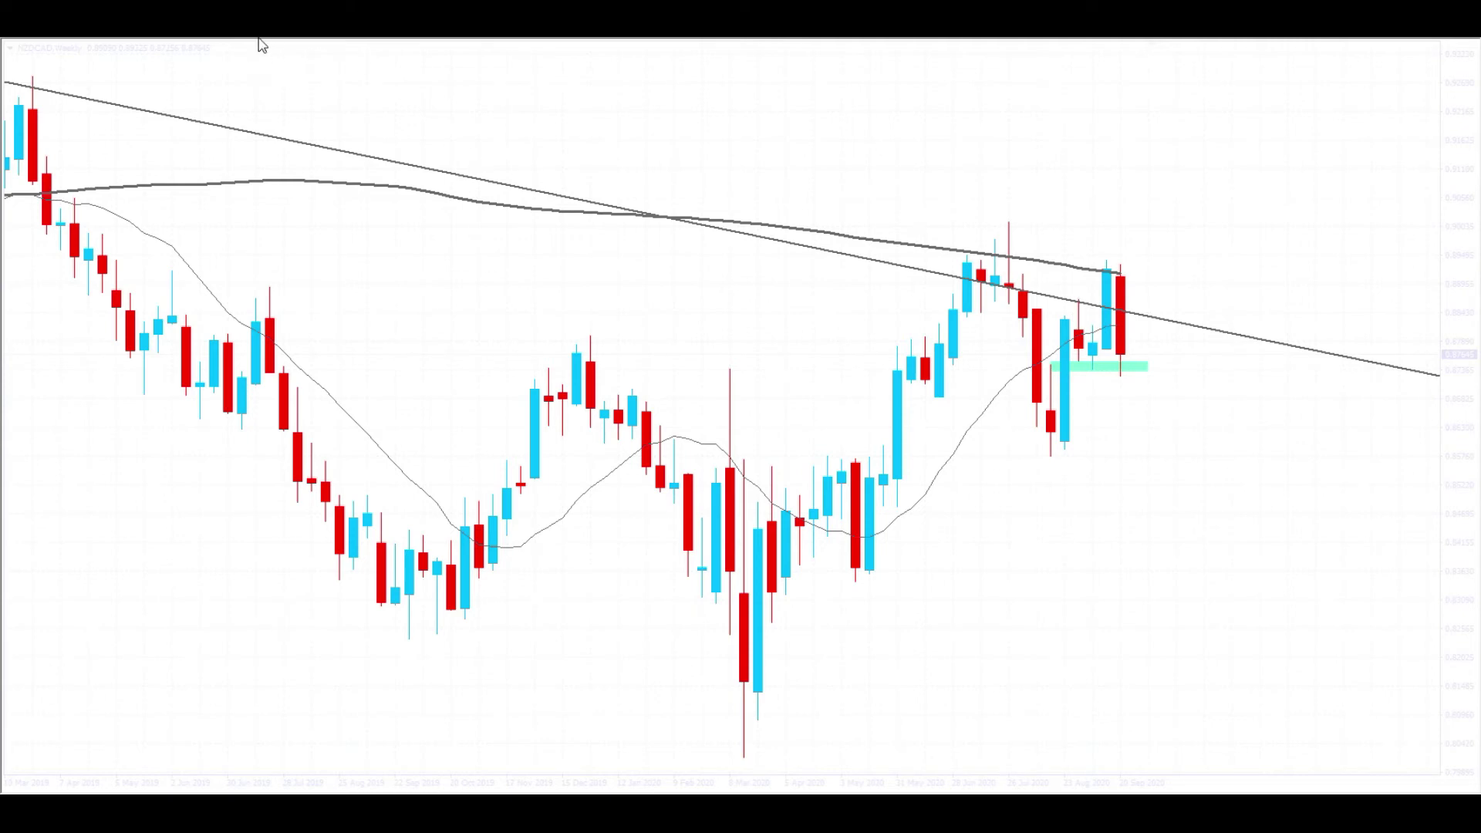
pyautogui.click(317, 39)
pyautogui.press('-')
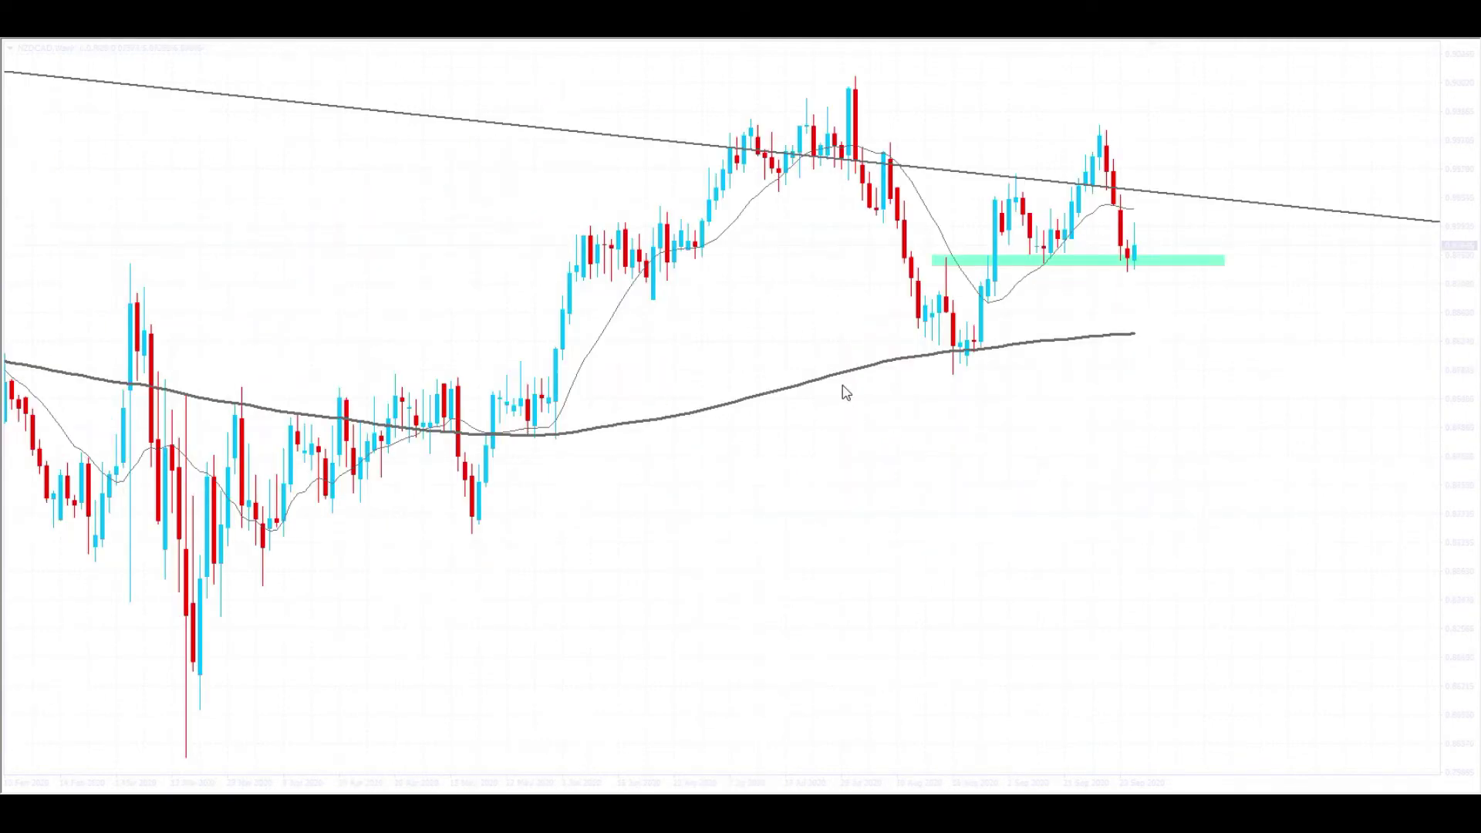
pyautogui.press('+')
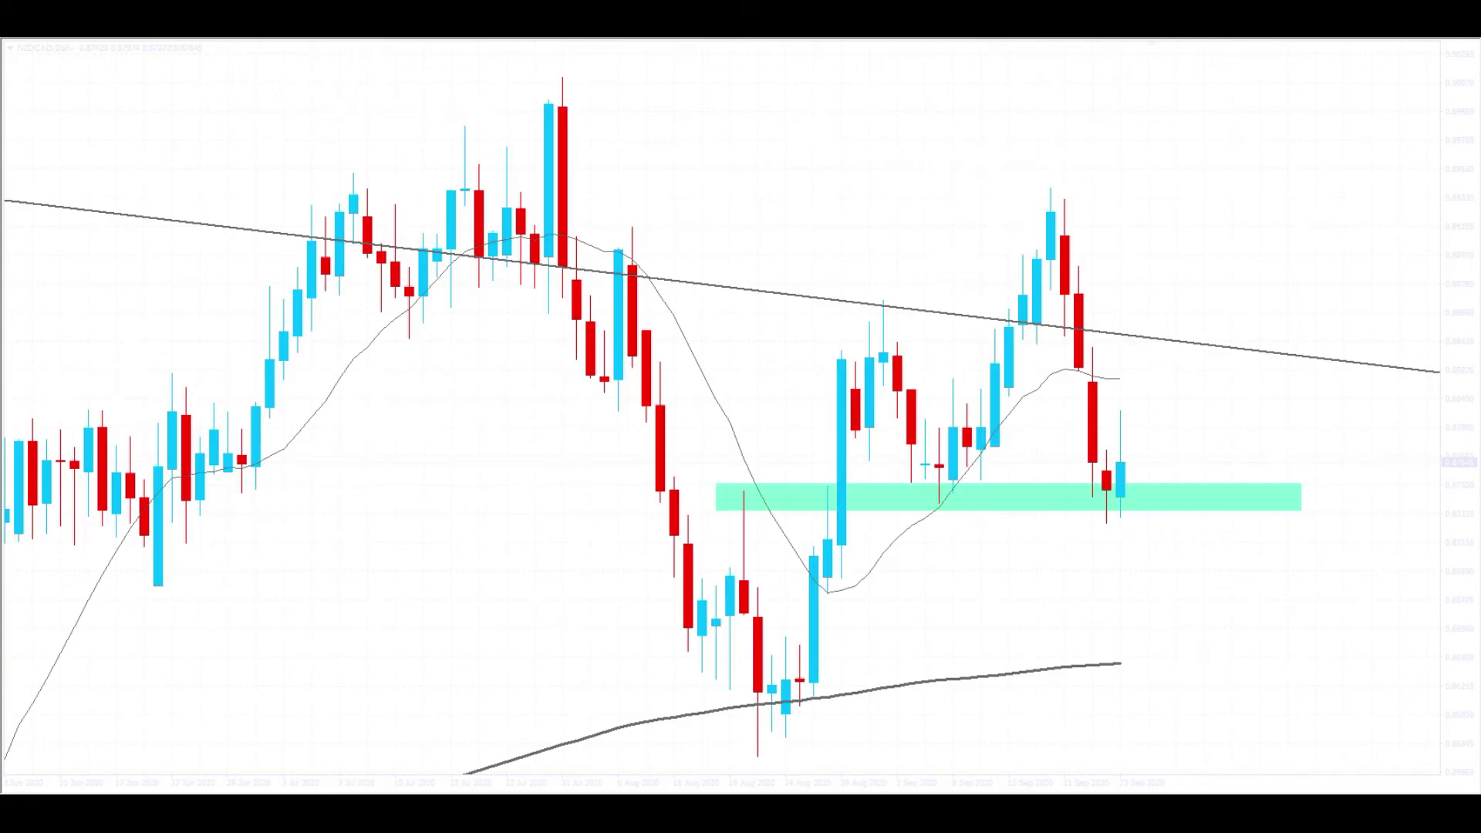
# Draw a second NZDCAD support rectangle at the August 2020 lows and extend both support rectangles further past the latest candle.
pyautogui.moveTo(661, 711)
pyautogui.mouseDown()
pyautogui.moveTo(818, 731)
pyautogui.moveTo(1387, 745)
pyautogui.mouseUp()
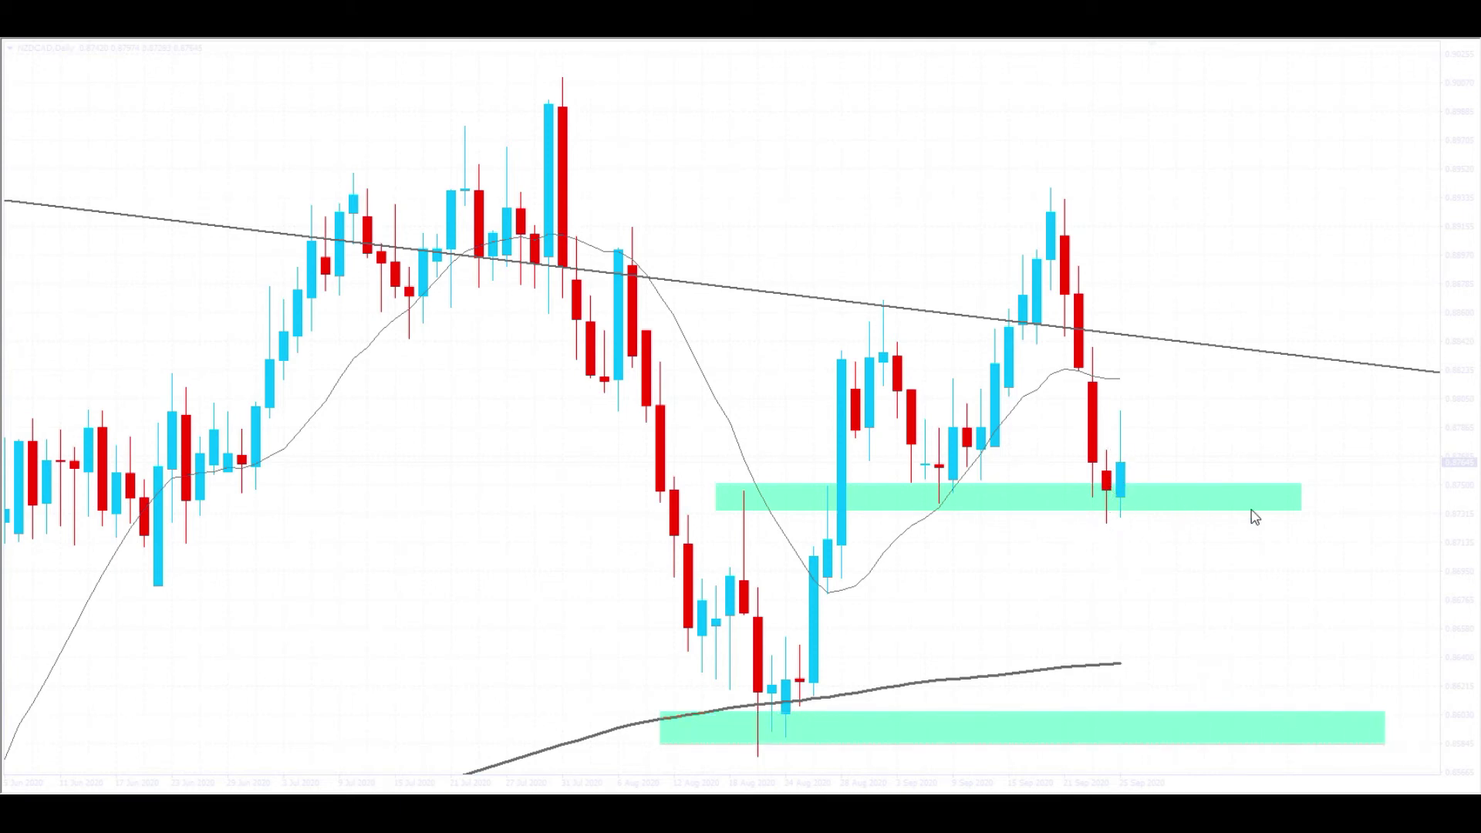
pyautogui.moveTo(1301, 511); pyautogui.dragTo(1372, 511)
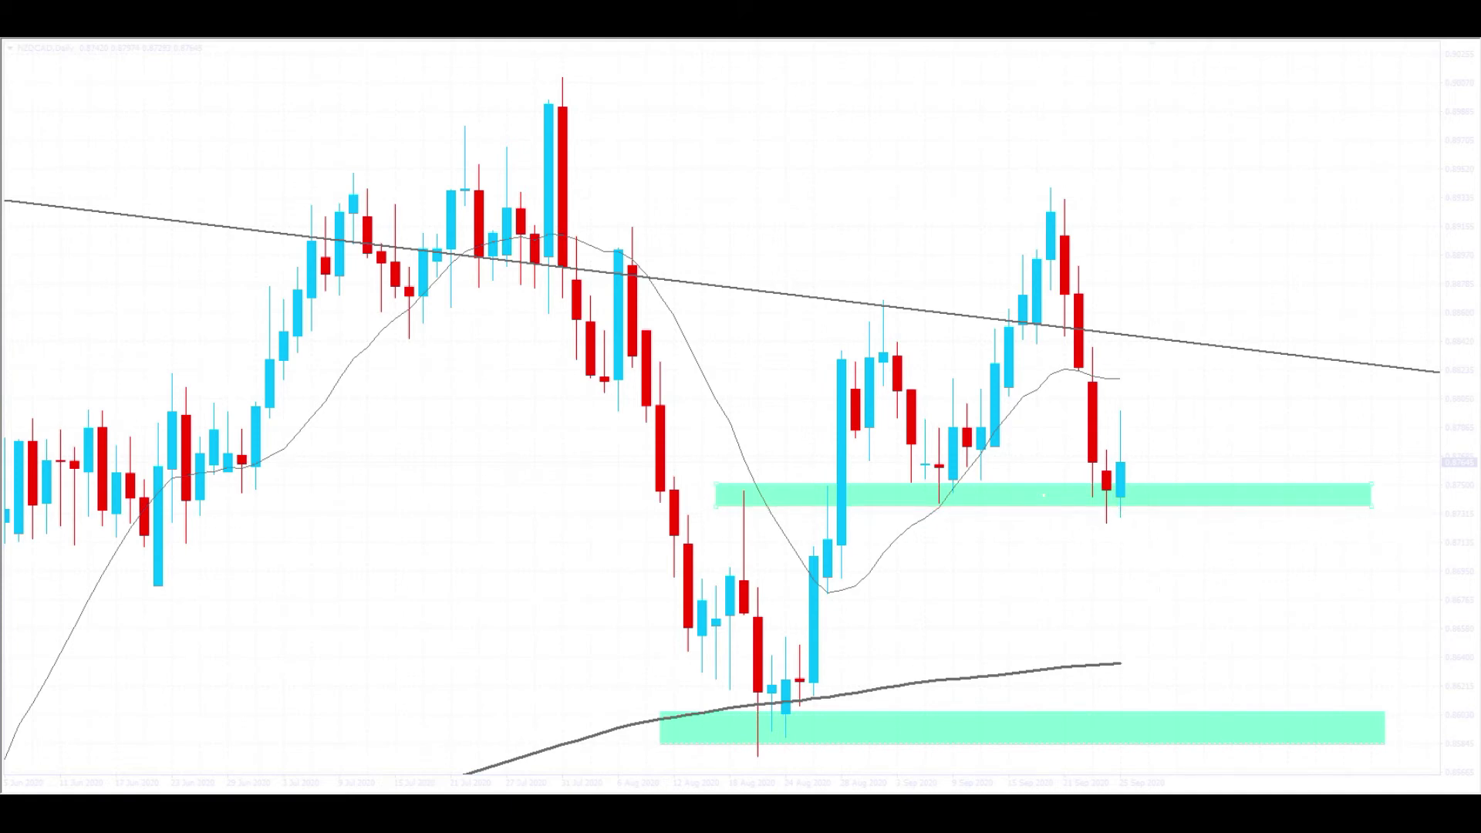
pyautogui.press('-')
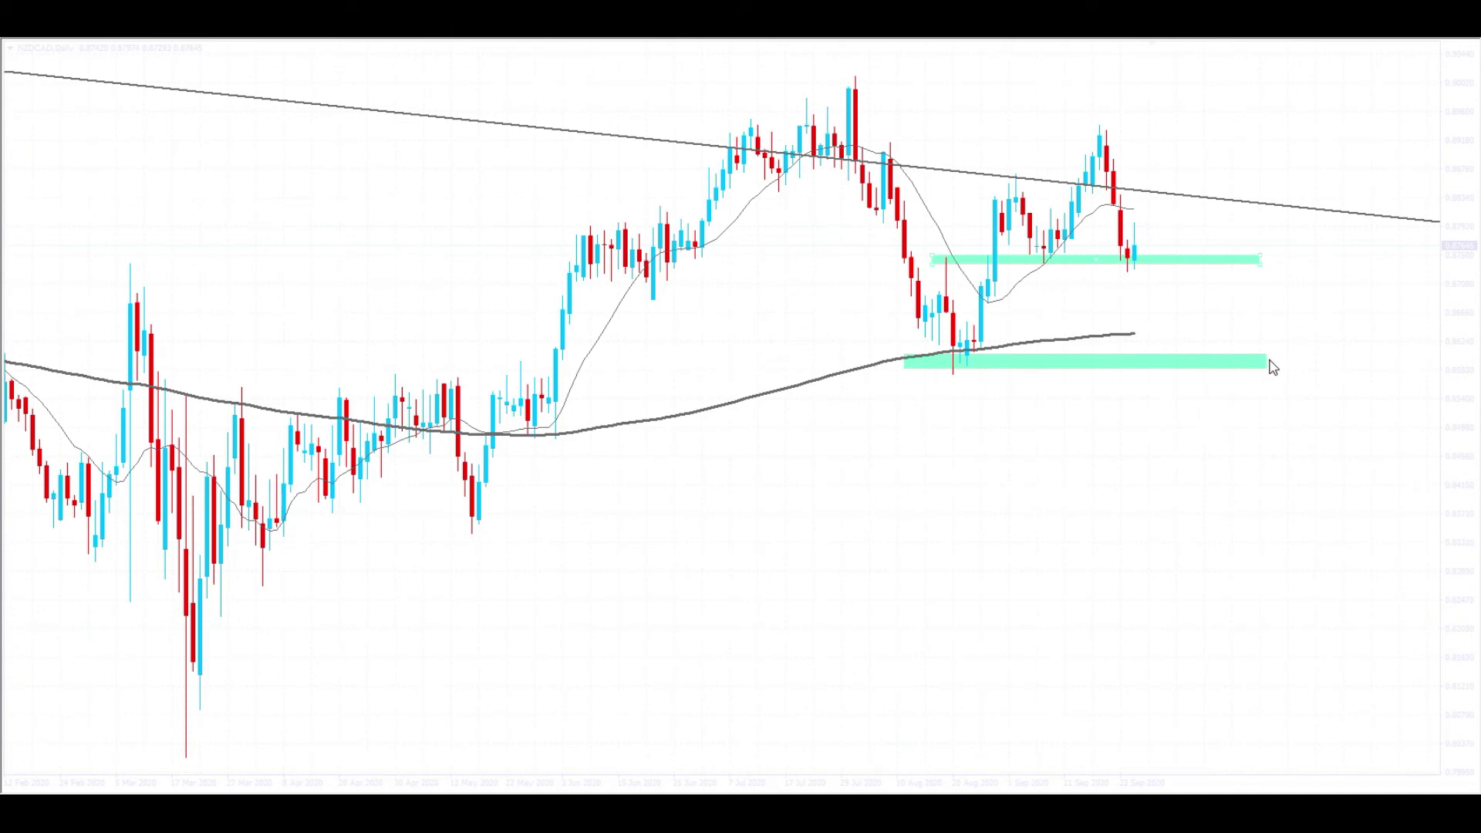
pyautogui.moveTo(1269, 367); pyautogui.dragTo(1336, 374)
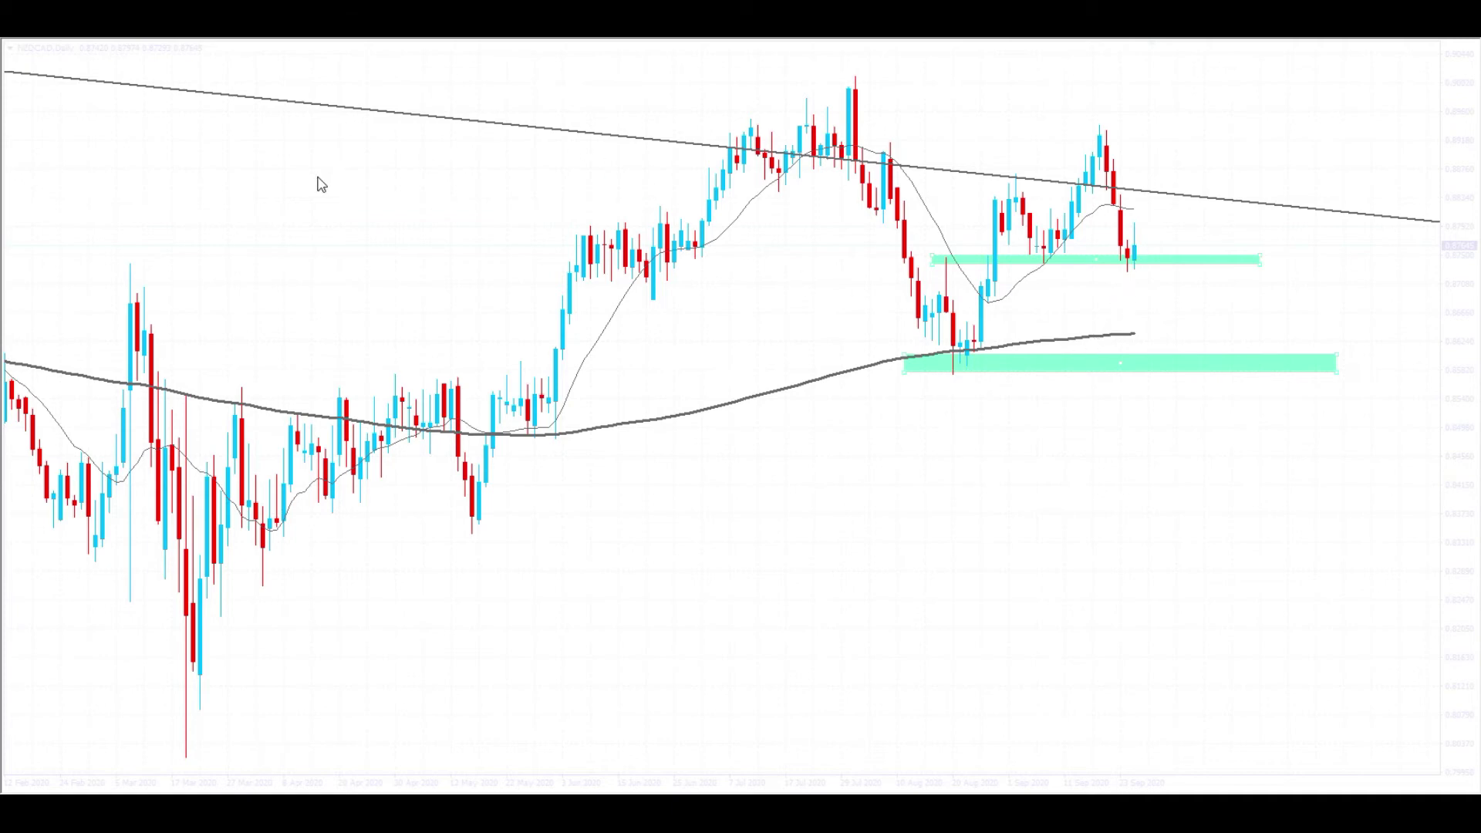
# Draw a resistance rectangle across the July and September 2020 highs on the NZDCAD daily chart.
pyautogui.click(31, 38)
pyautogui.moveTo(745, 124); pyautogui.dragTo(1328, 146)
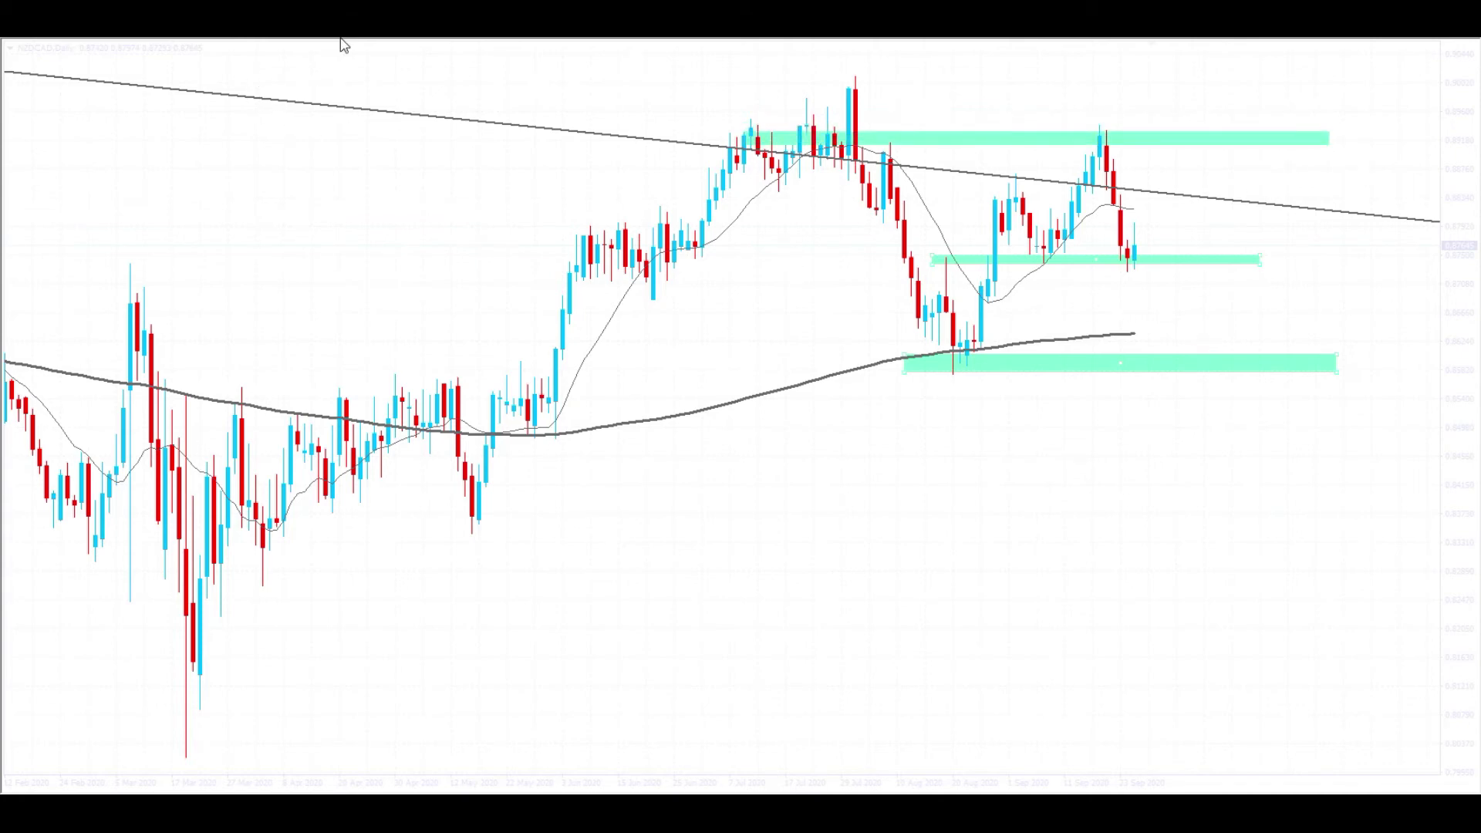
# Extend the NZDCAD support rectangle at the September 2020 lows slightly further past the latest candle.
pyautogui.press('+')
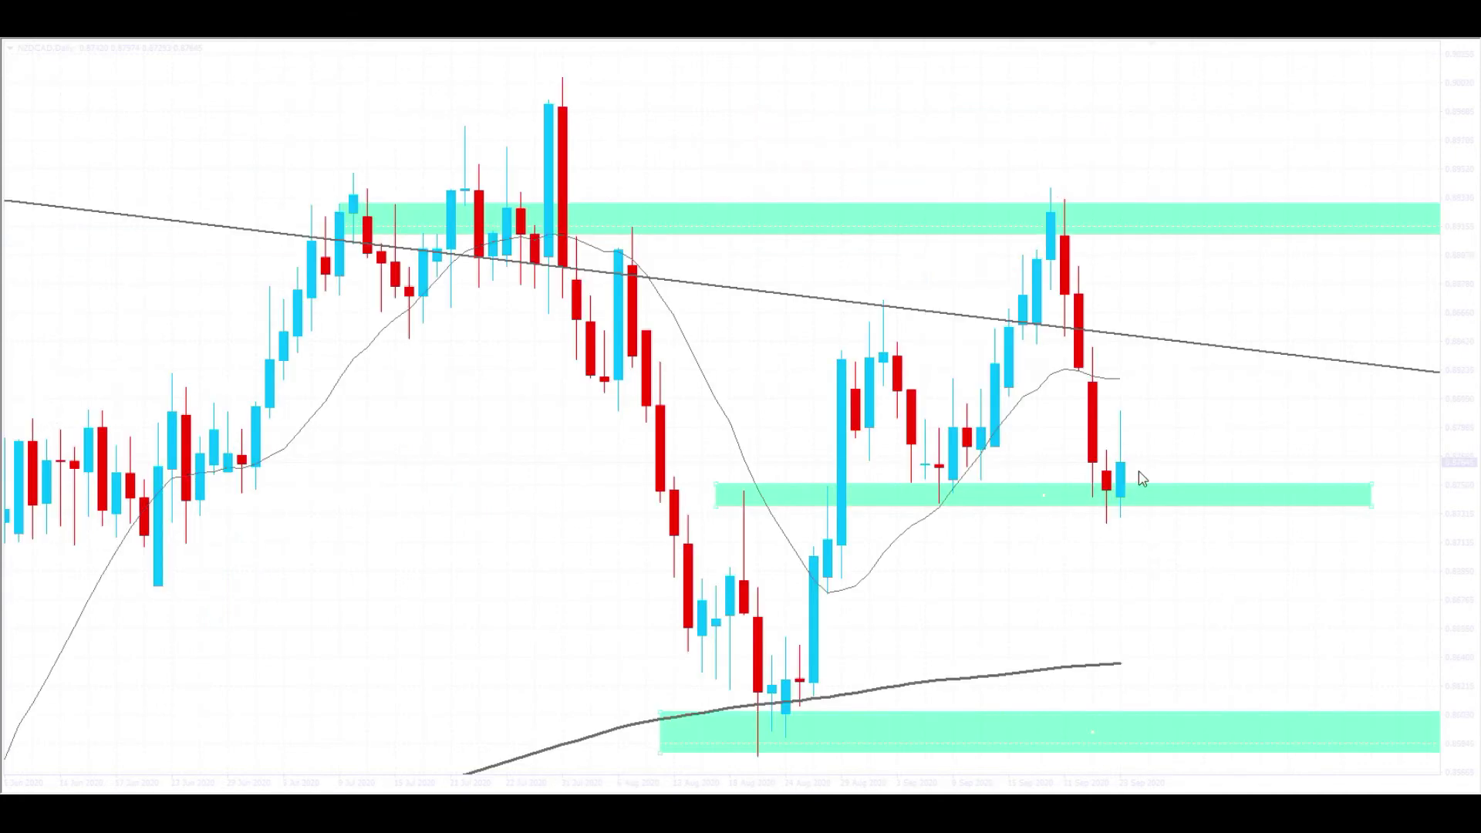
pyautogui.moveTo(1371, 517); pyautogui.dragTo(1425, 505)
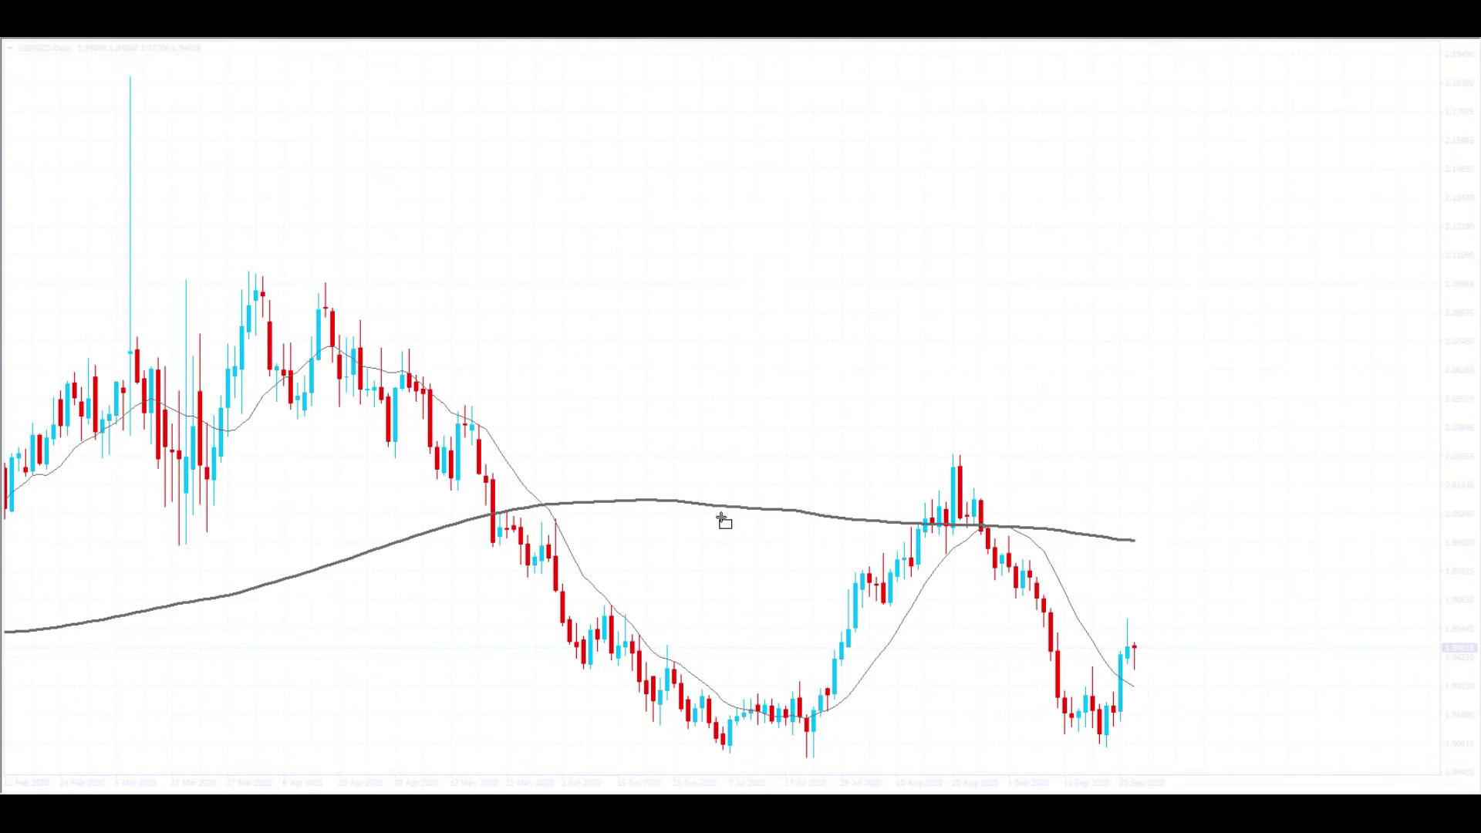
# Draw a support rectangle across the July and September 2020 lows on the GBPNZD daily chart.
pyautogui.moveTo(618, 740); pyautogui.dragTo(1322, 733)
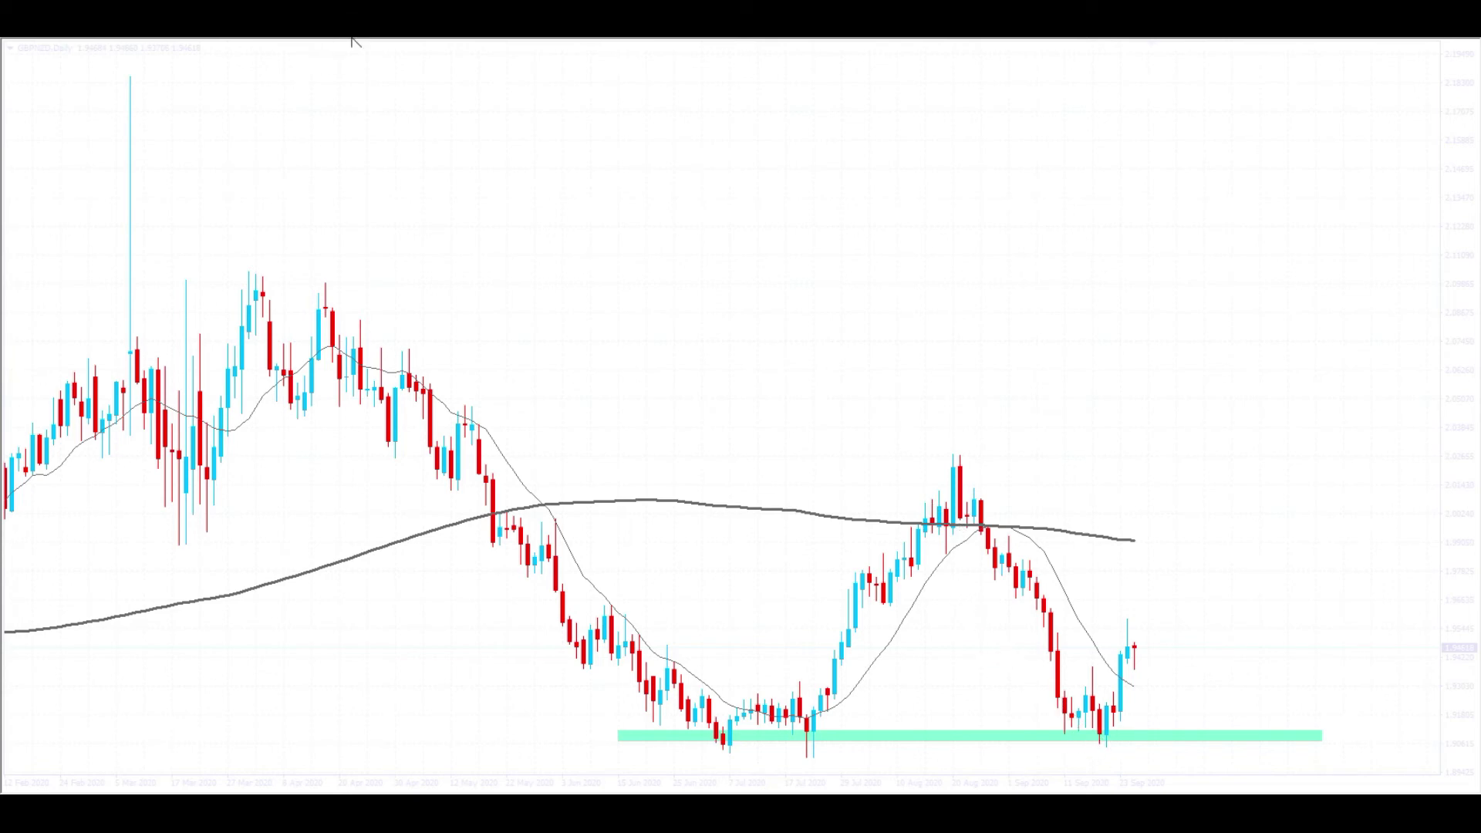
pyautogui.press('+')
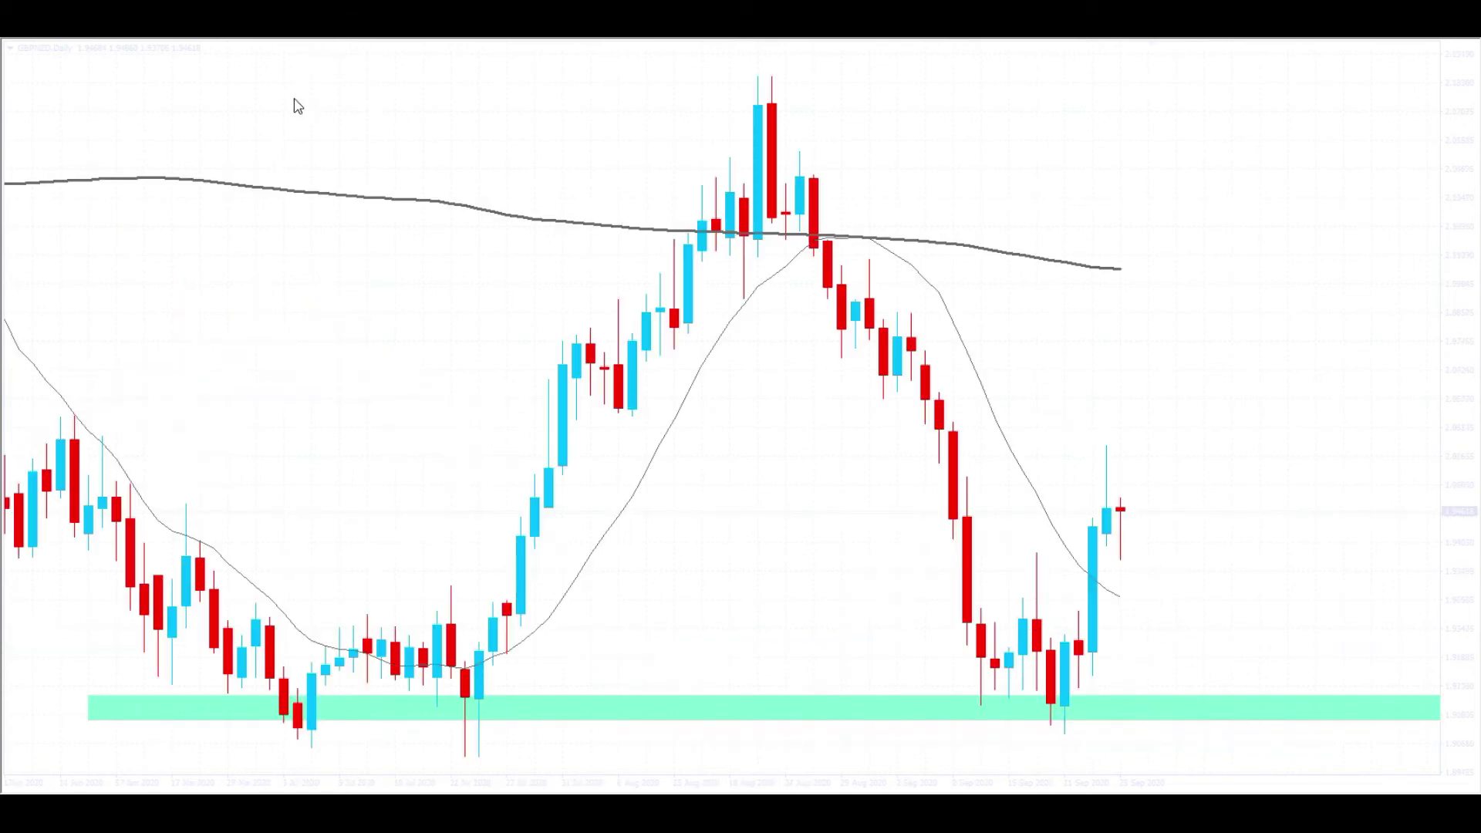
pyautogui.press('-')
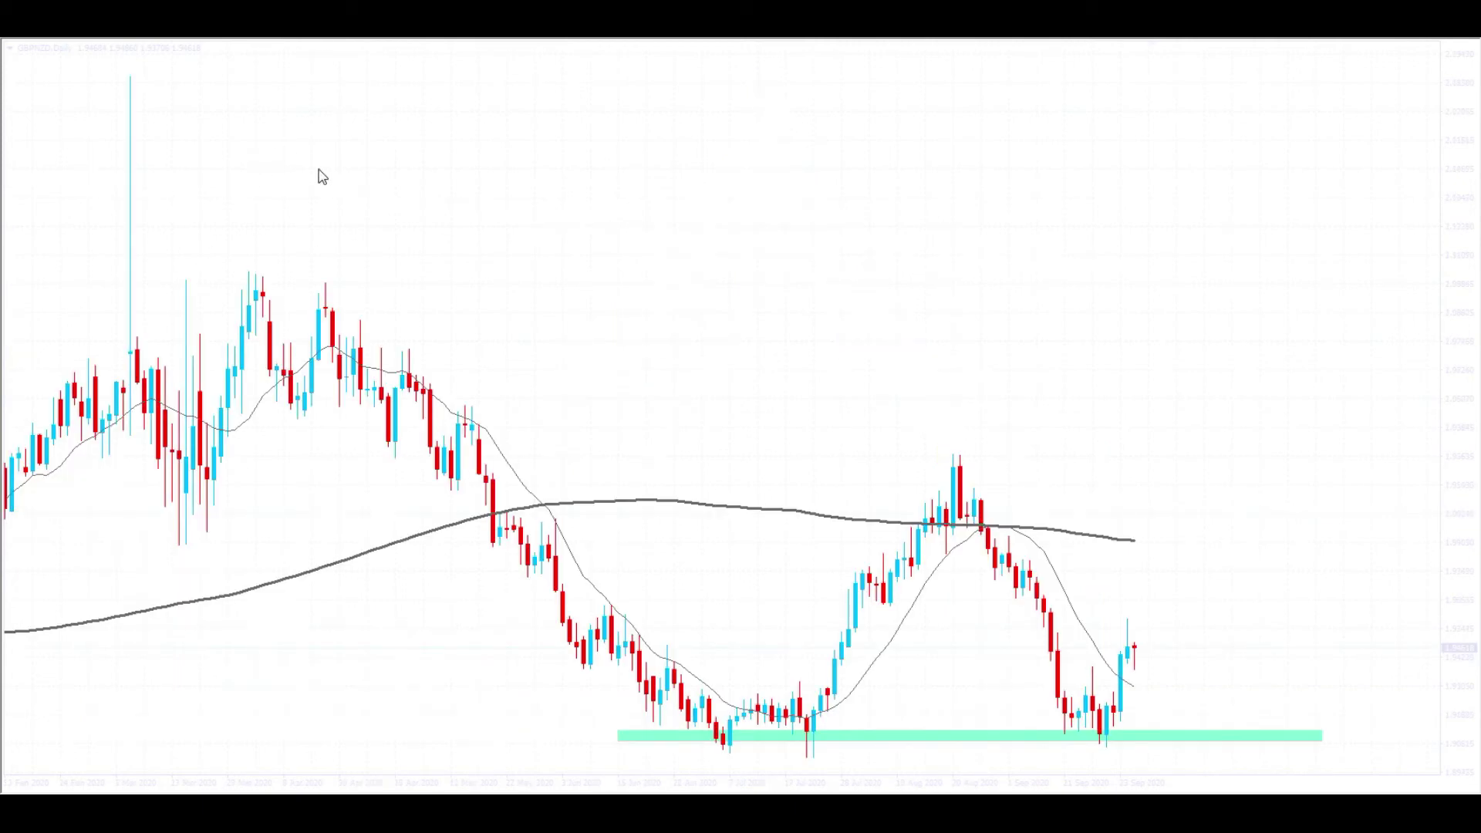
# On the GBPNZD monthly chart, draw an ascending trend line from the 2016 low through the 2019 low.
pyautogui.click(311, 35)
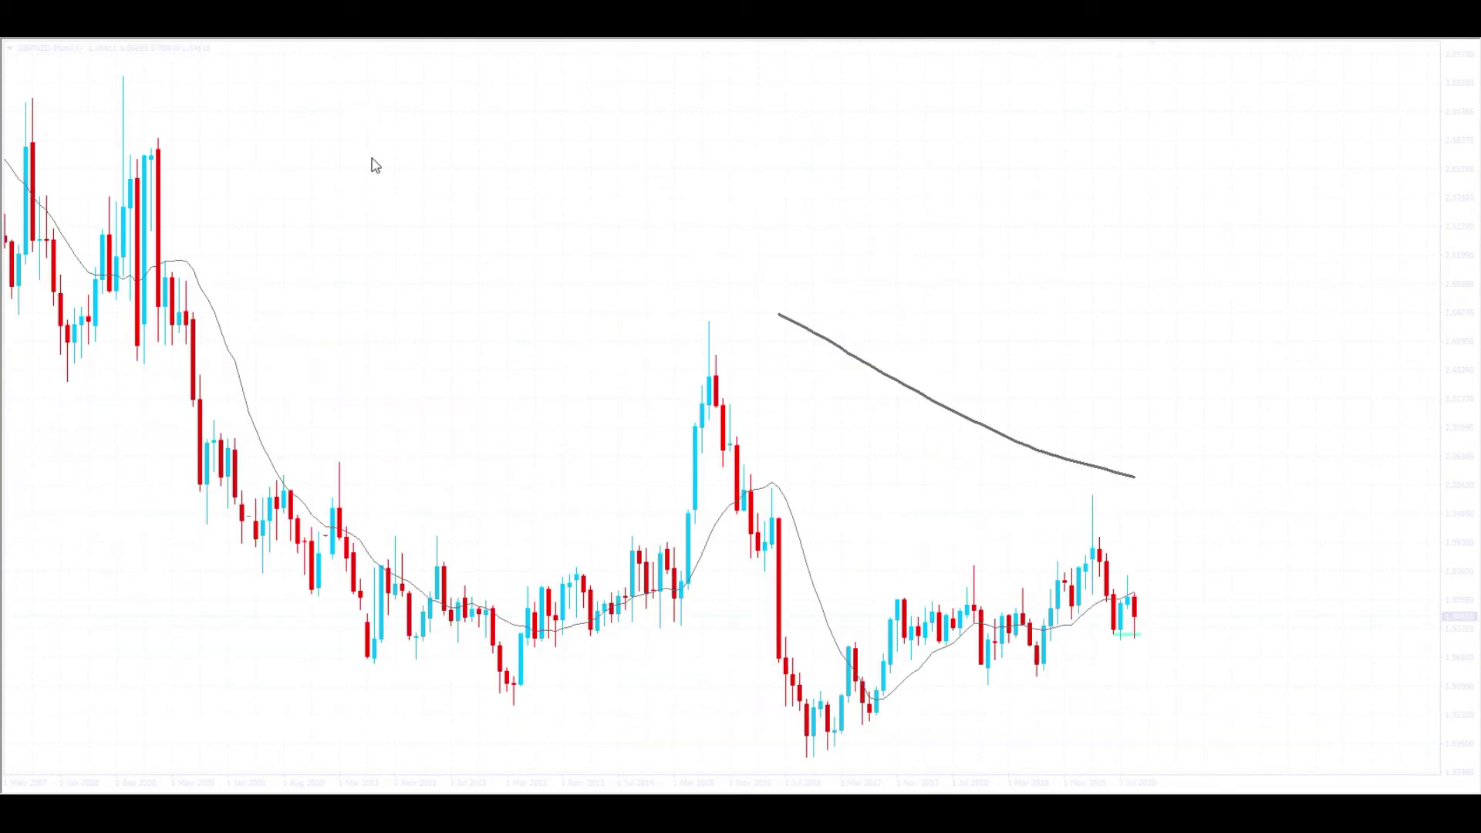
pyautogui.press('+')
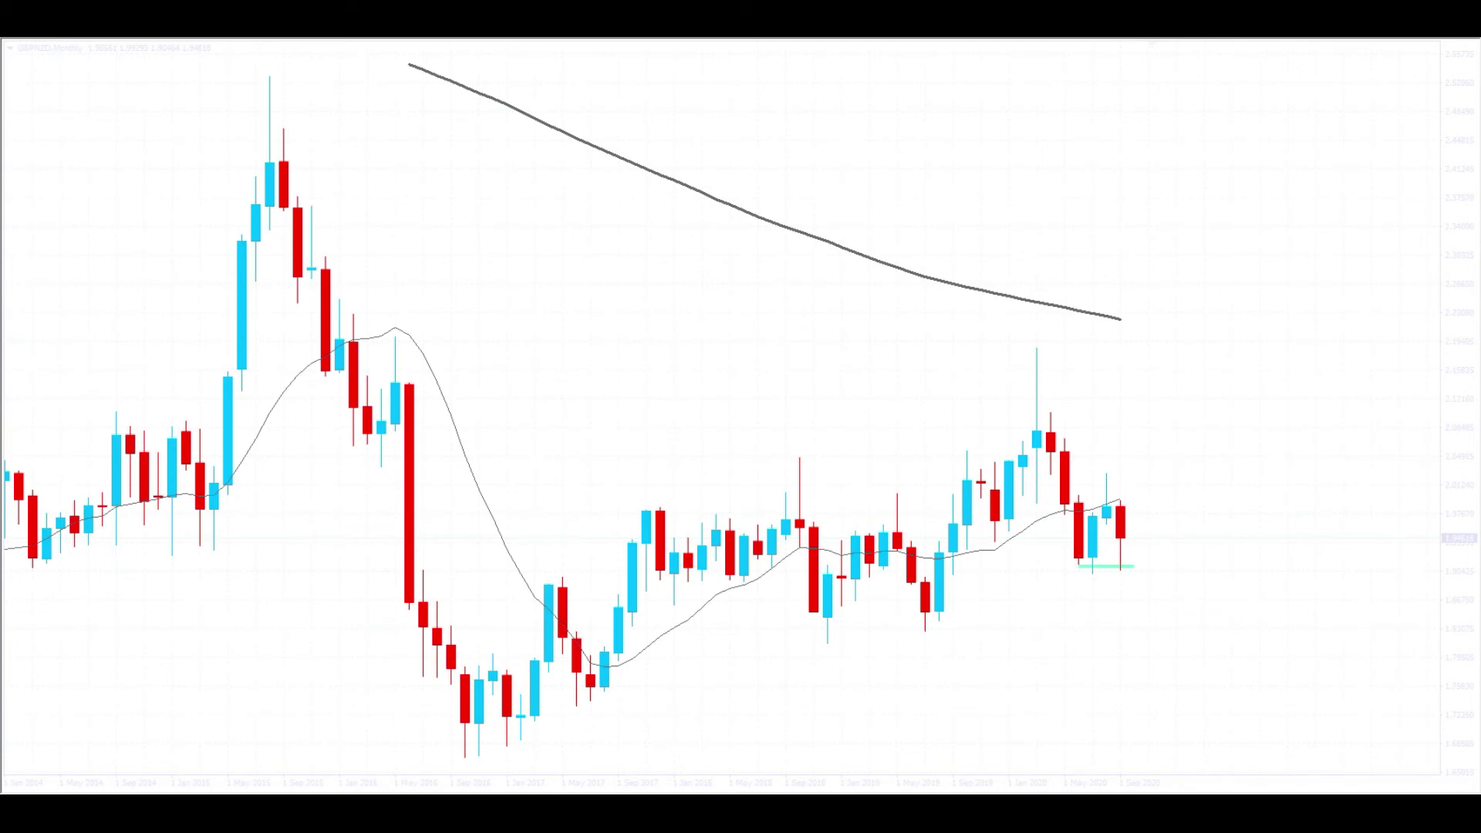
pyautogui.moveTo(465, 754)
pyautogui.mouseDown()
pyautogui.moveTo(956, 595)
pyautogui.moveTo(988, 613)
pyautogui.mouseUp()
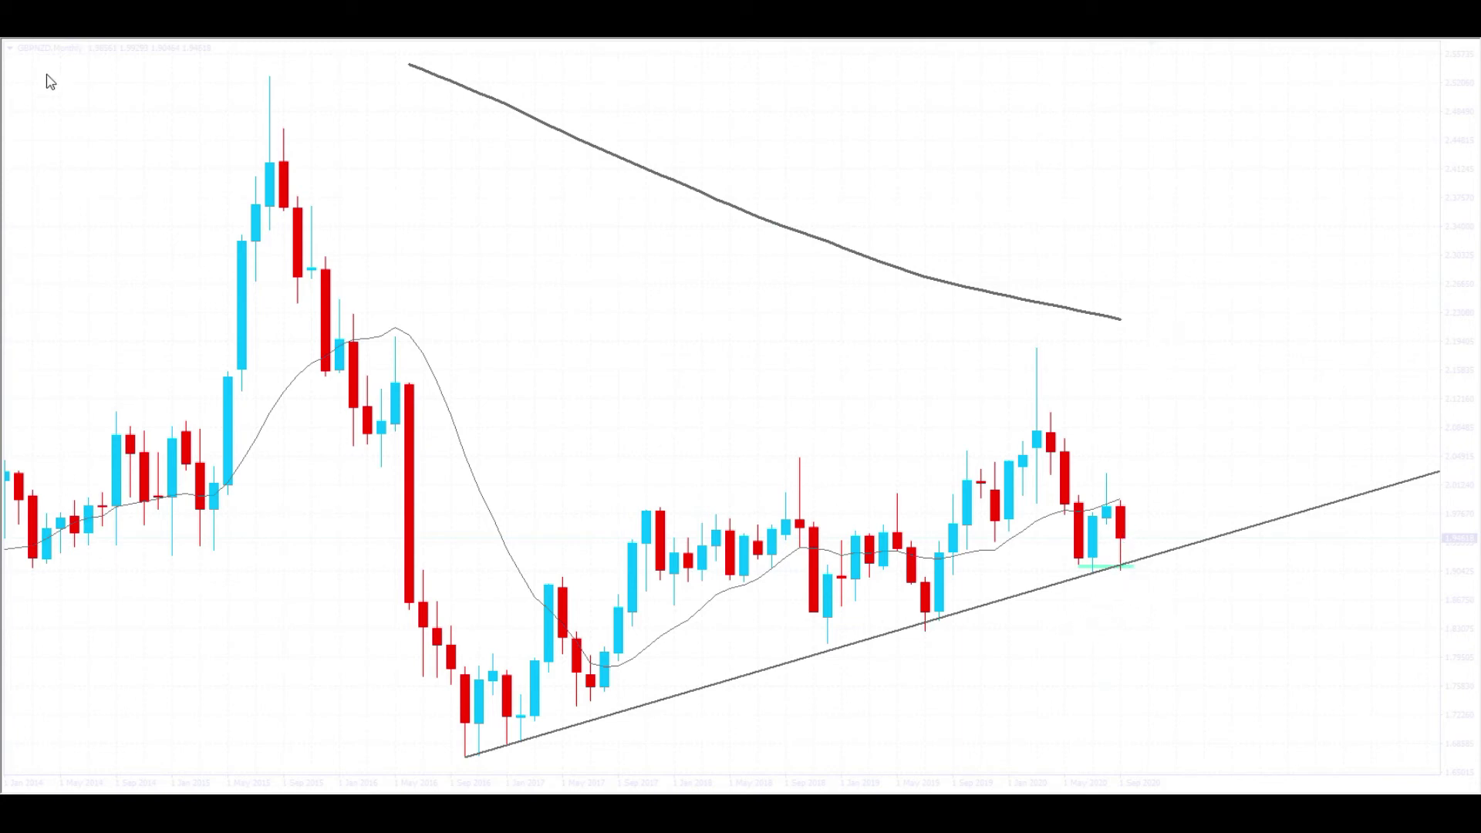
# Draw a resistance rectangle at the early 2020 highs on the GBPNZD monthly chart, and return through the weekly to the daily chart.
pyautogui.moveTo(925, 416)
pyautogui.mouseDown()
pyautogui.moveTo(1217, 403)
pyautogui.moveTo(1318, 442)
pyautogui.mouseUp()
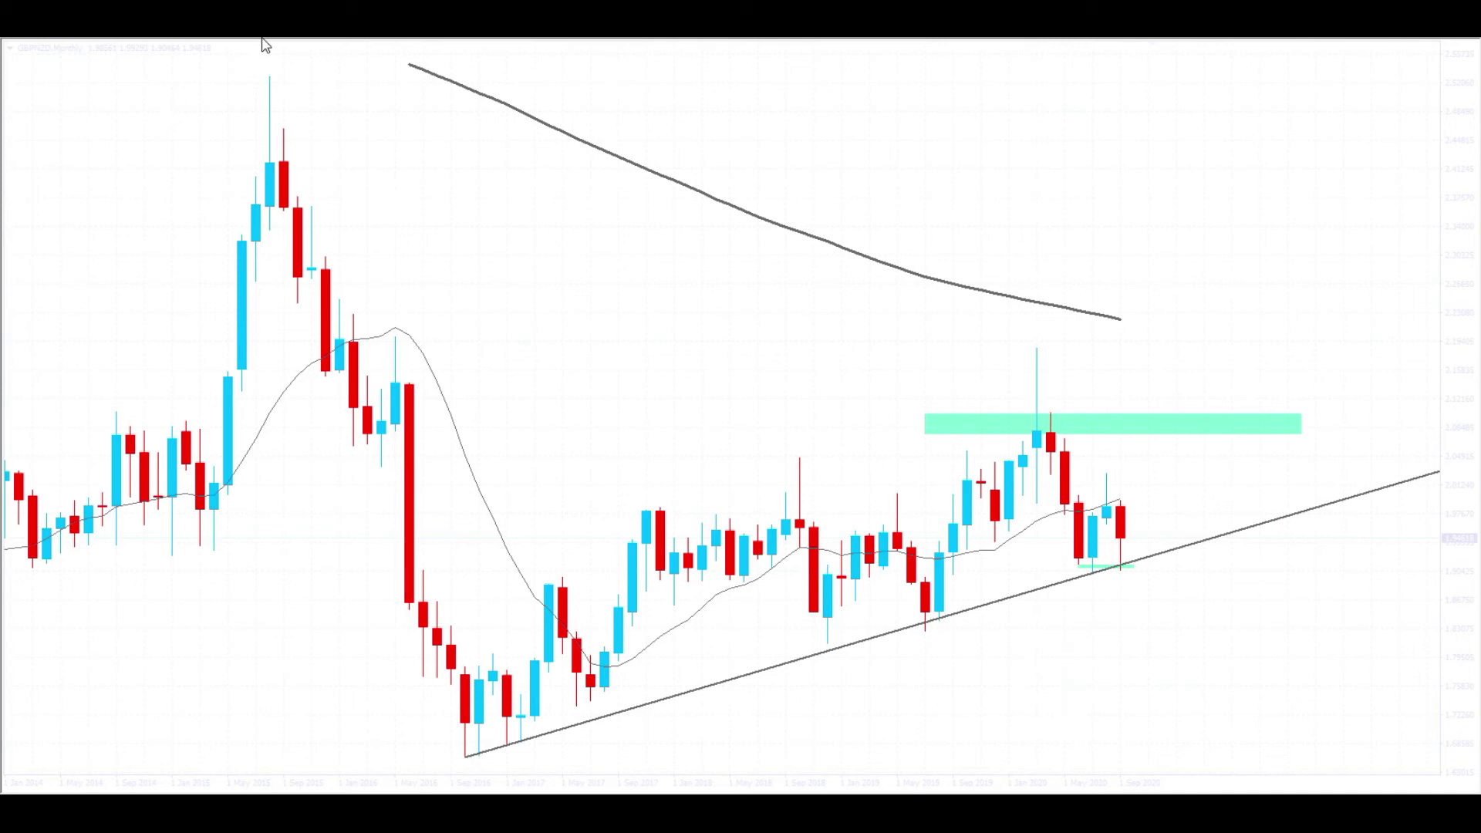
pyautogui.press('-')
pyautogui.press('-')
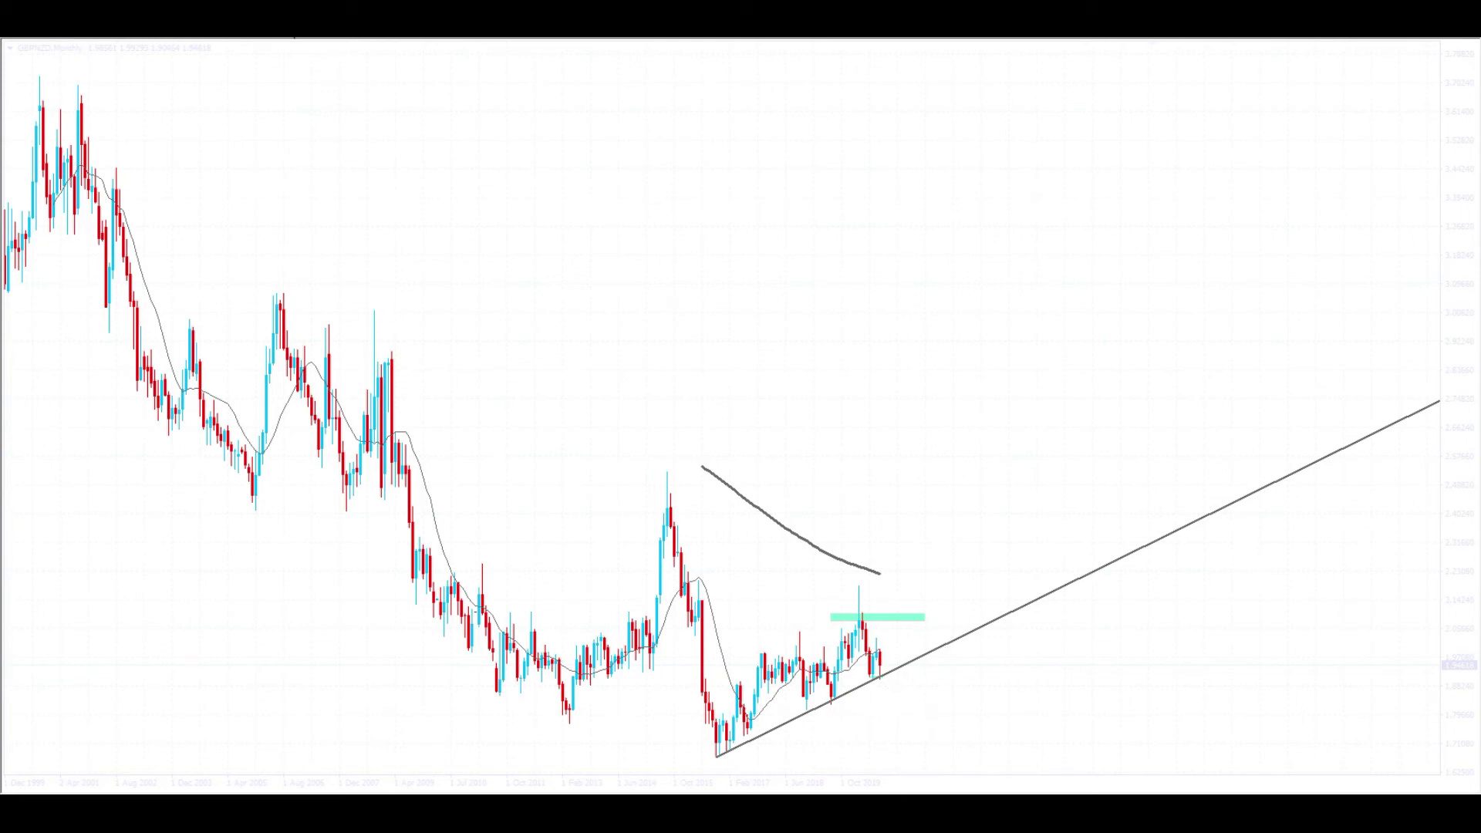
pyautogui.click(297, 28)
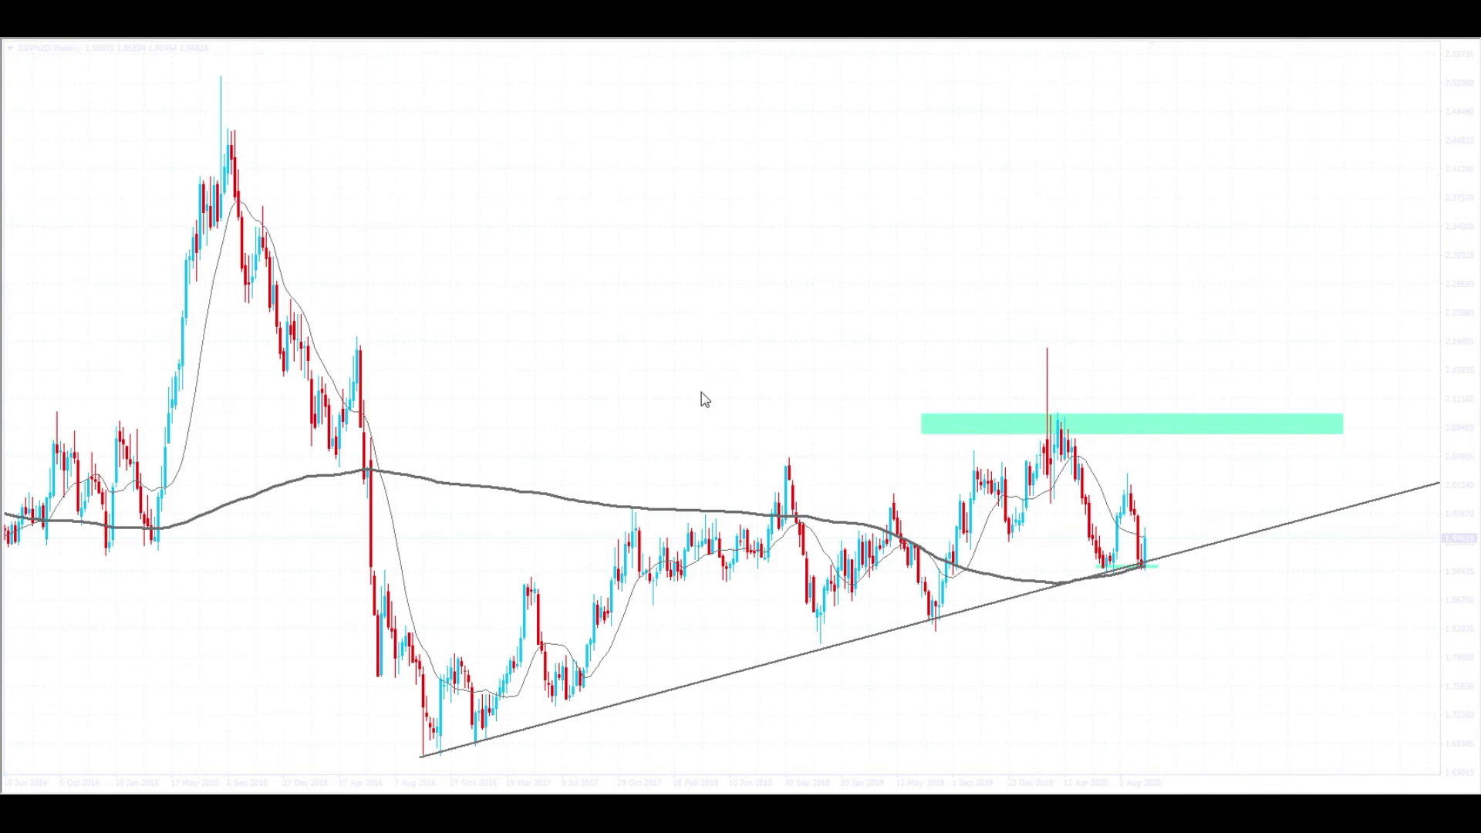
pyautogui.click(351, 28)
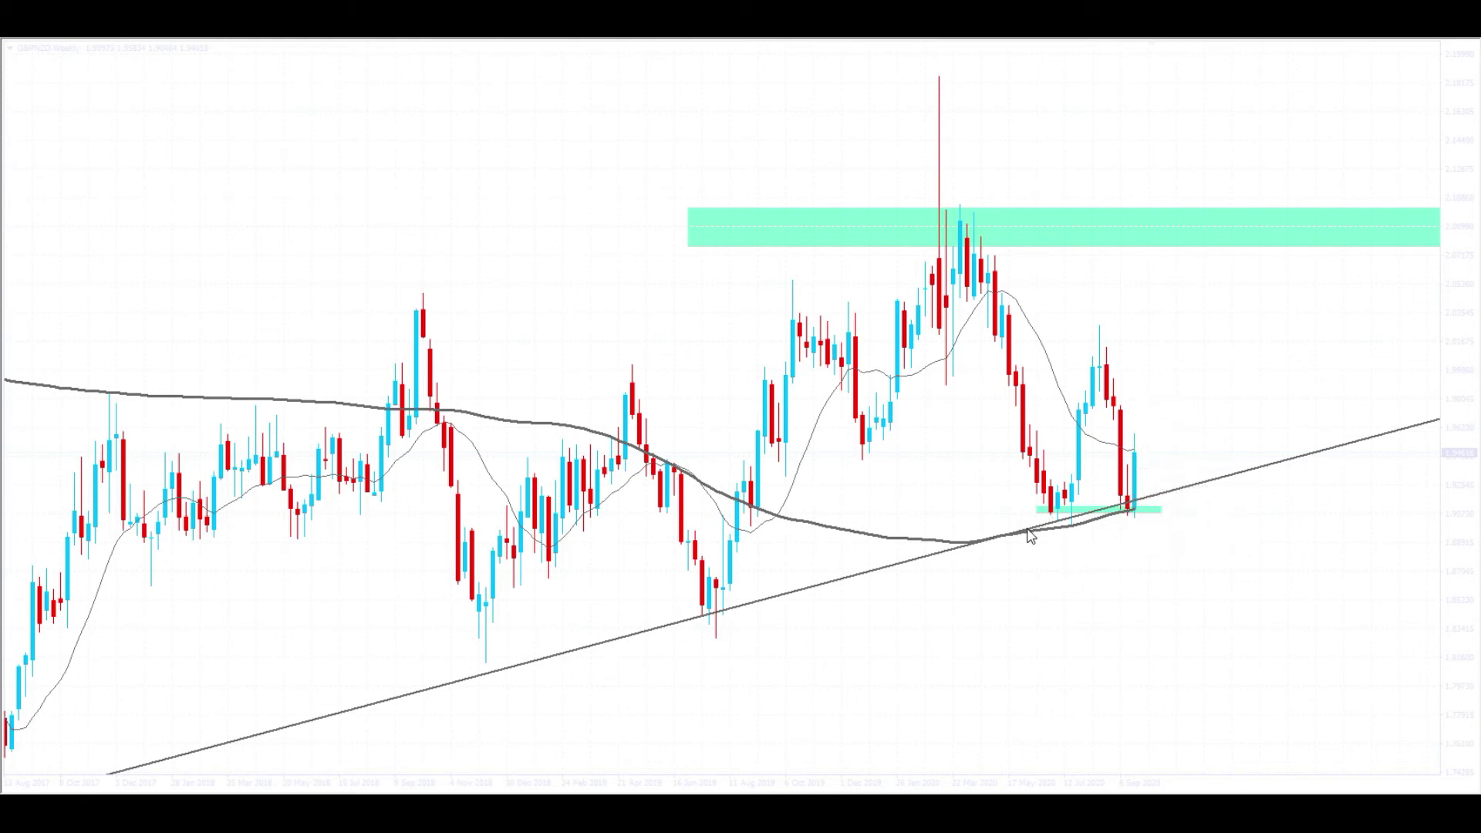
pyautogui.click(268, 37)
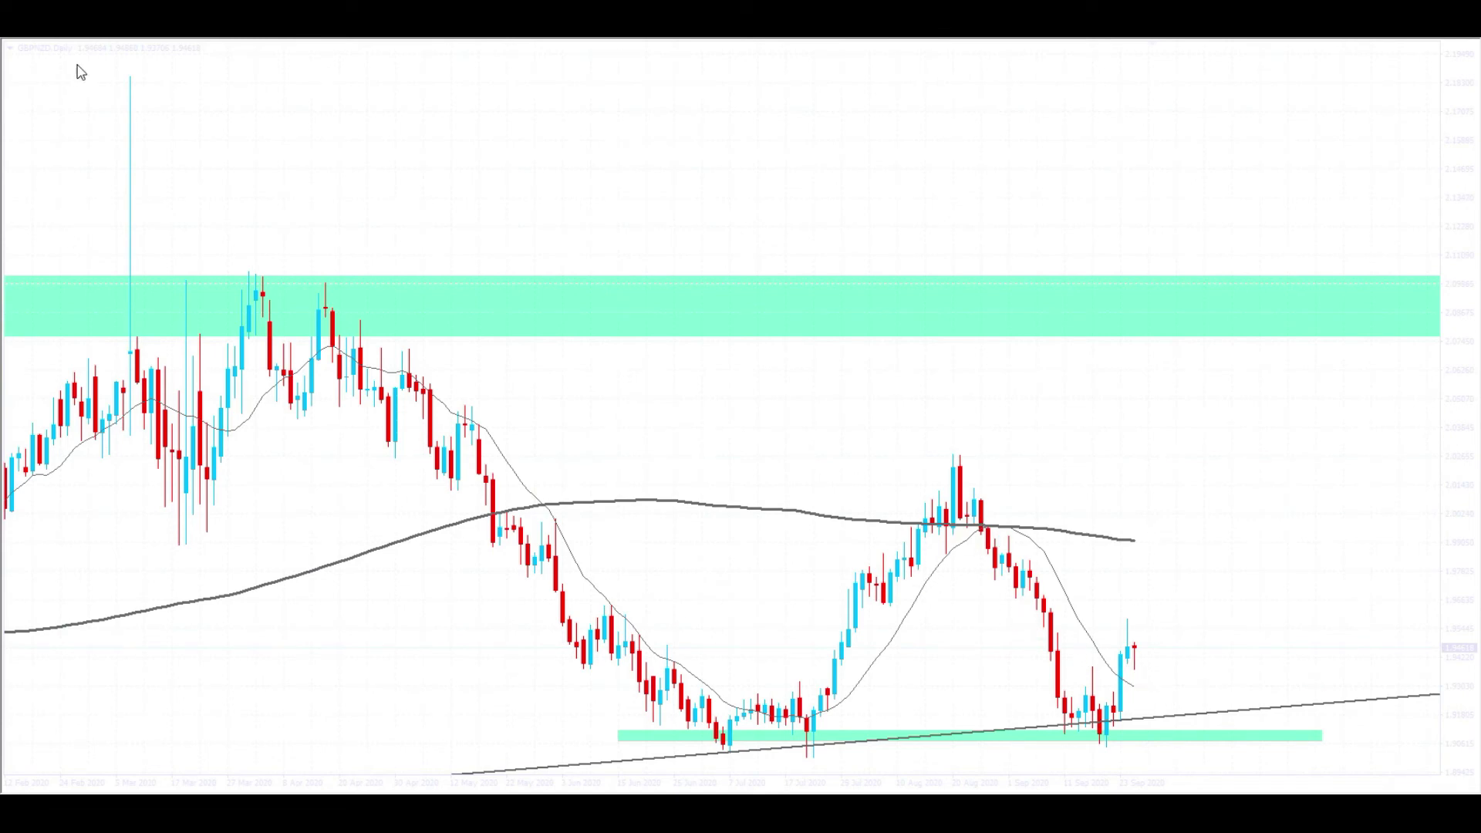
# Draw a GBPNZD resistance rectangle along the long moving average from August 2020 past the latest candle, and delete the rectangle at the lows.
pyautogui.moveTo(855, 528); pyautogui.dragTo(1295, 546)
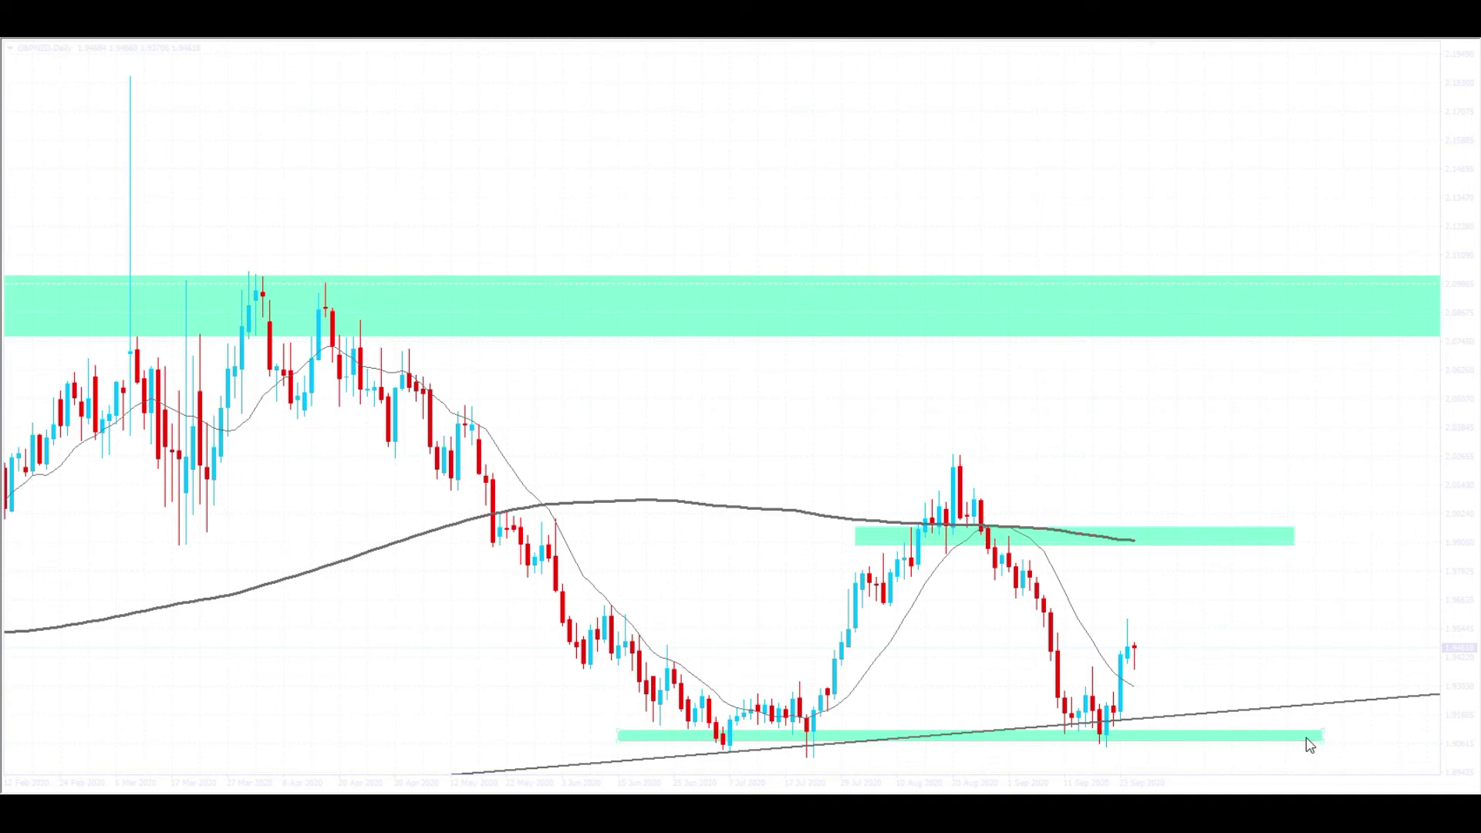
pyautogui.press('Delete')
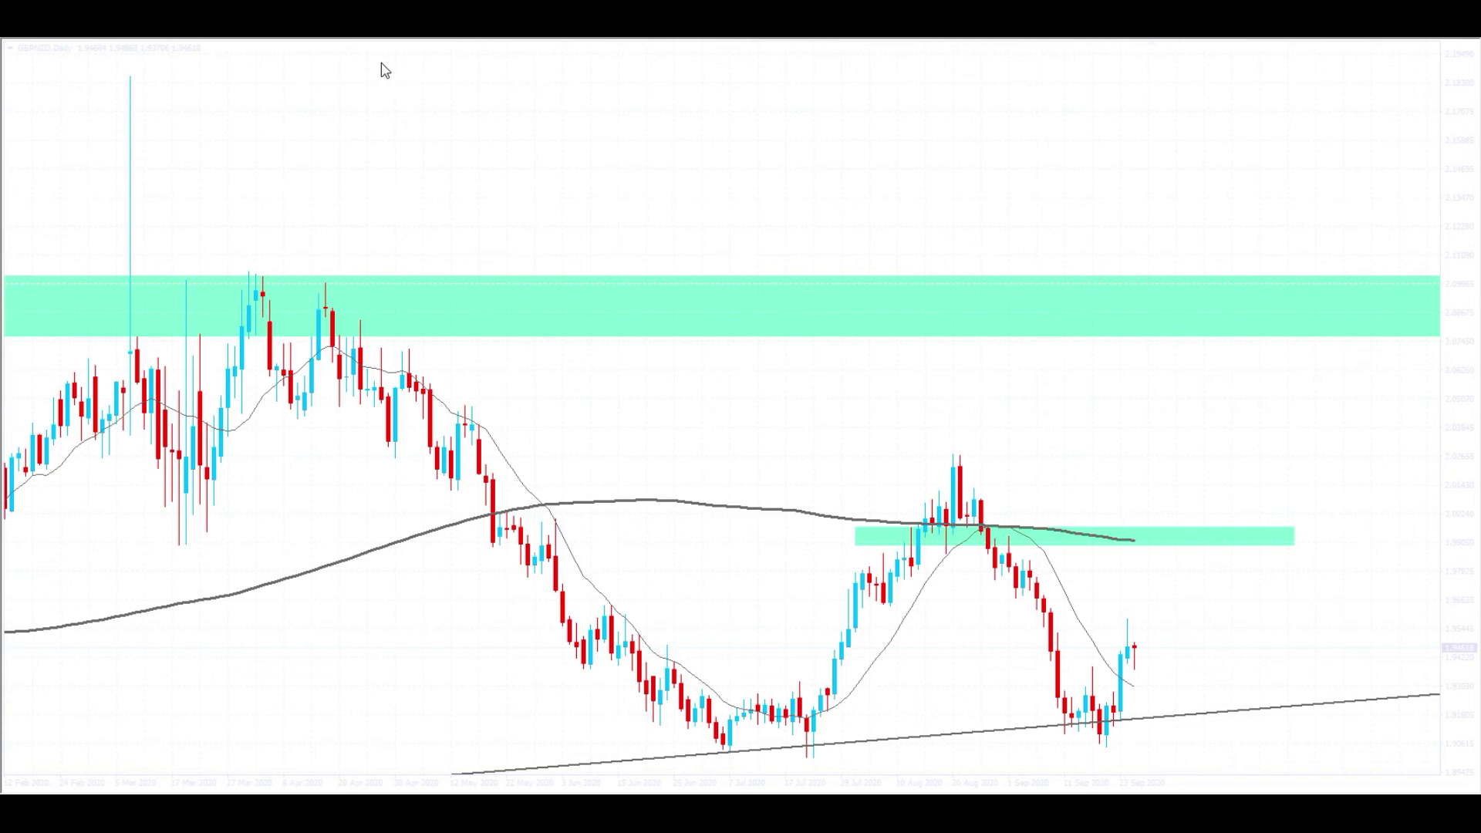
# On the CADJPY daily chart, draw two small rectangles just below and above the latest September 2020 candles.
pyautogui.press('+')
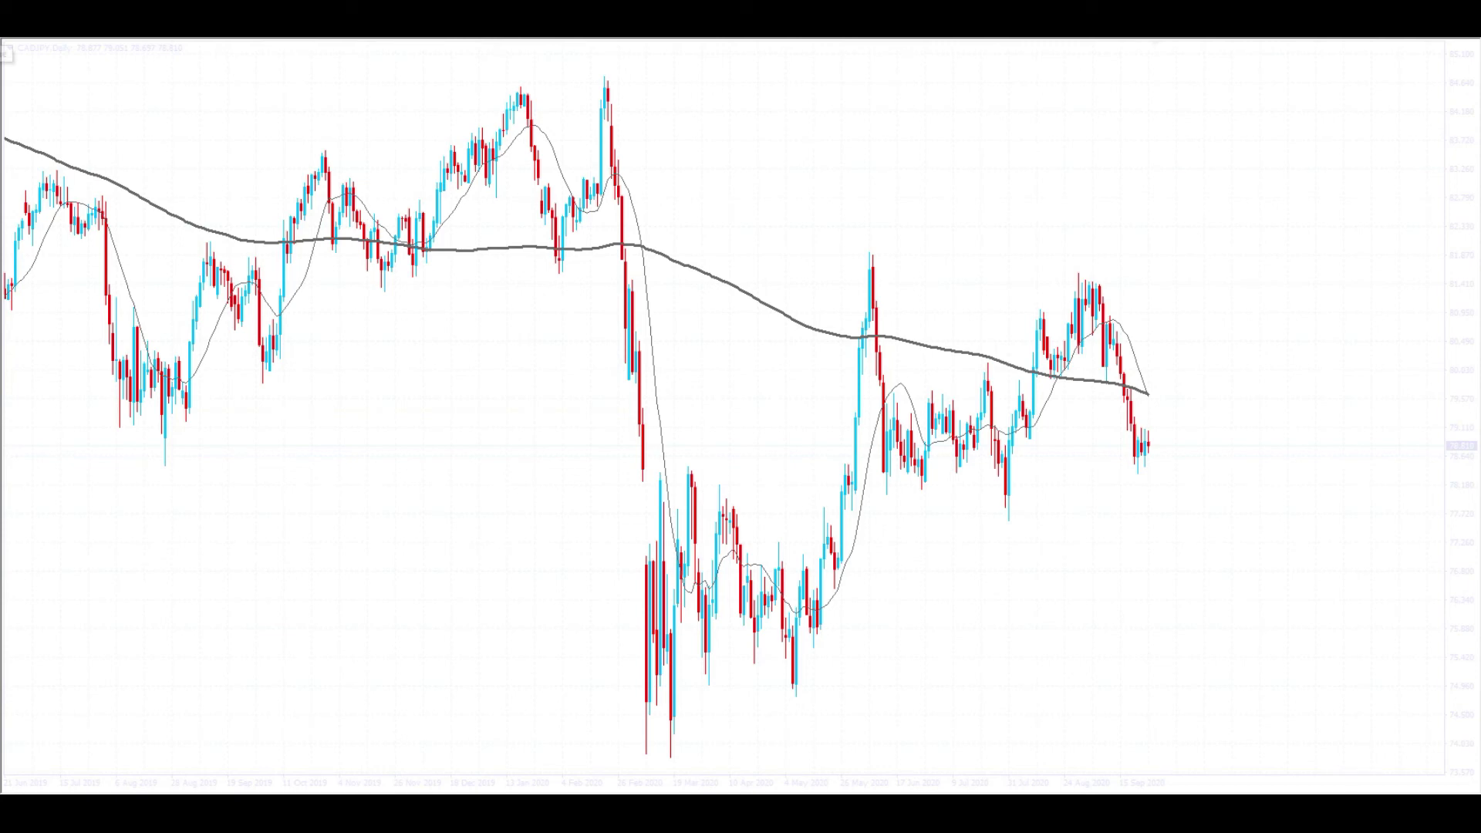
pyautogui.press('+')
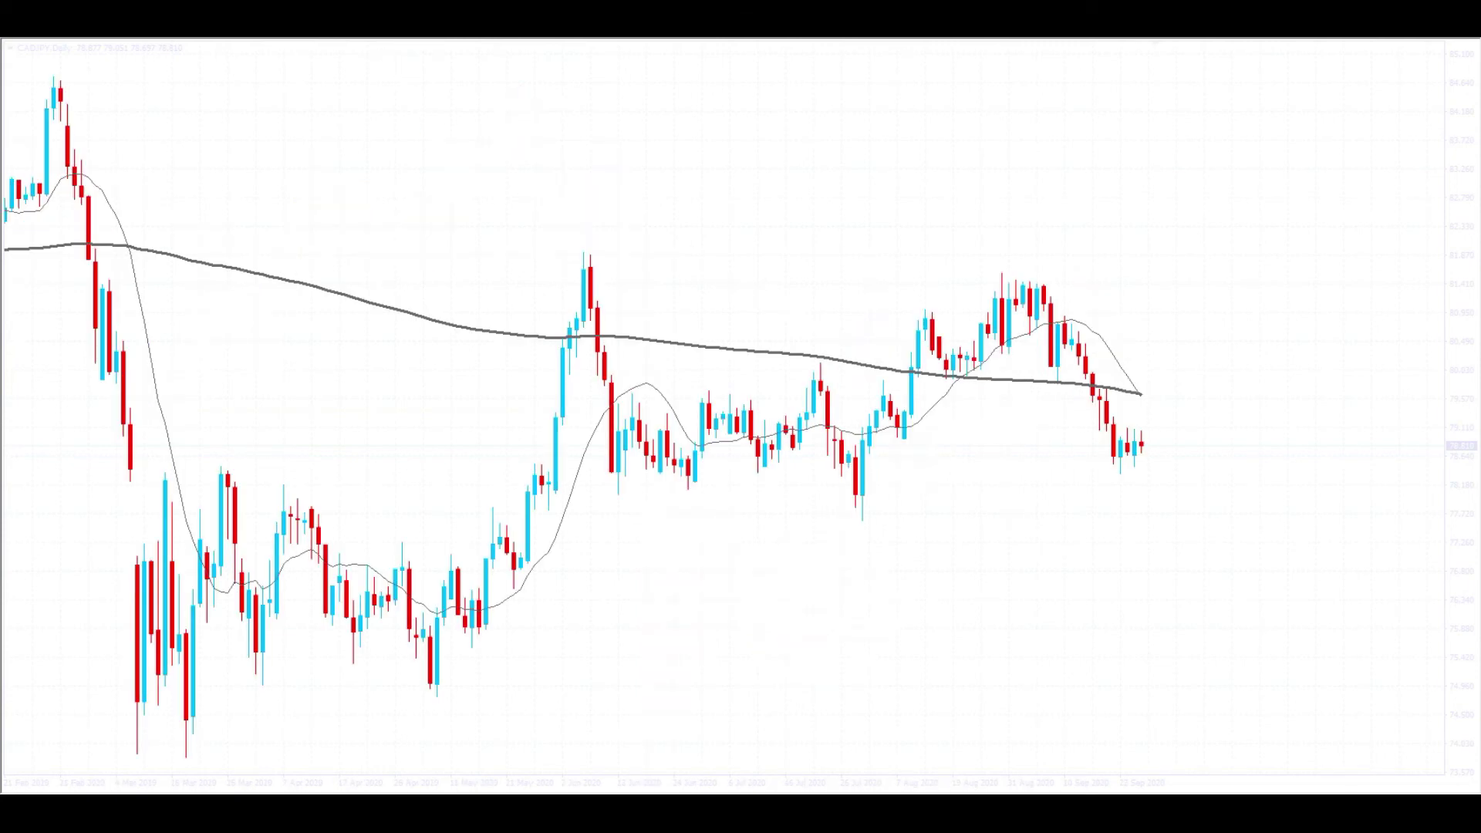
pyautogui.click(46, 37)
pyautogui.moveTo(1092, 458); pyautogui.dragTo(1232, 467)
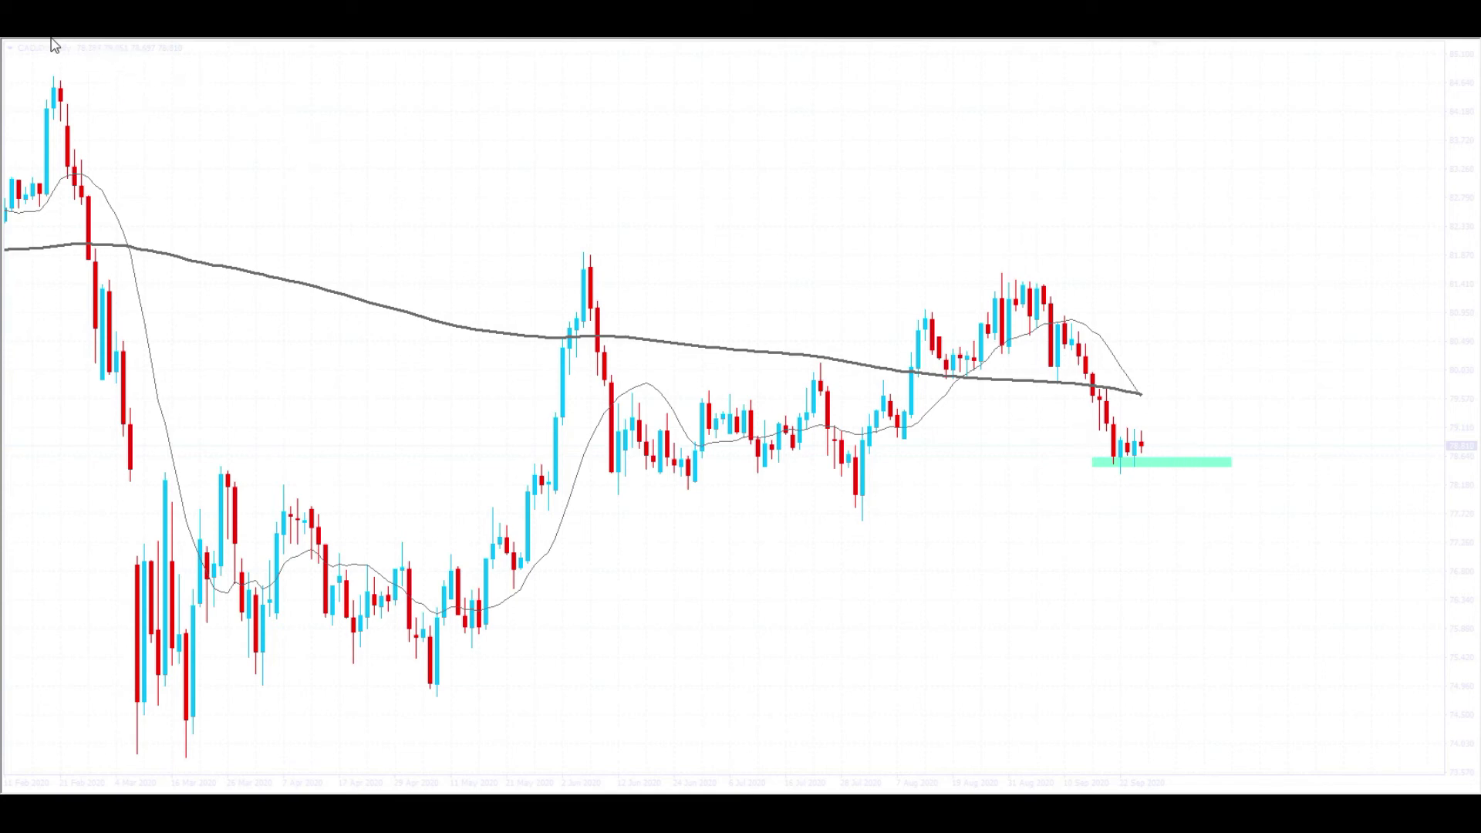
pyautogui.moveTo(1093, 432); pyautogui.dragTo(1175, 440)
# Draw an ascending CADJPY trend line from the March 2020 low through the July low, and a descending weekly one from the early 2018 high.
pyautogui.moveTo(186, 762); pyautogui.dragTo(853, 523)
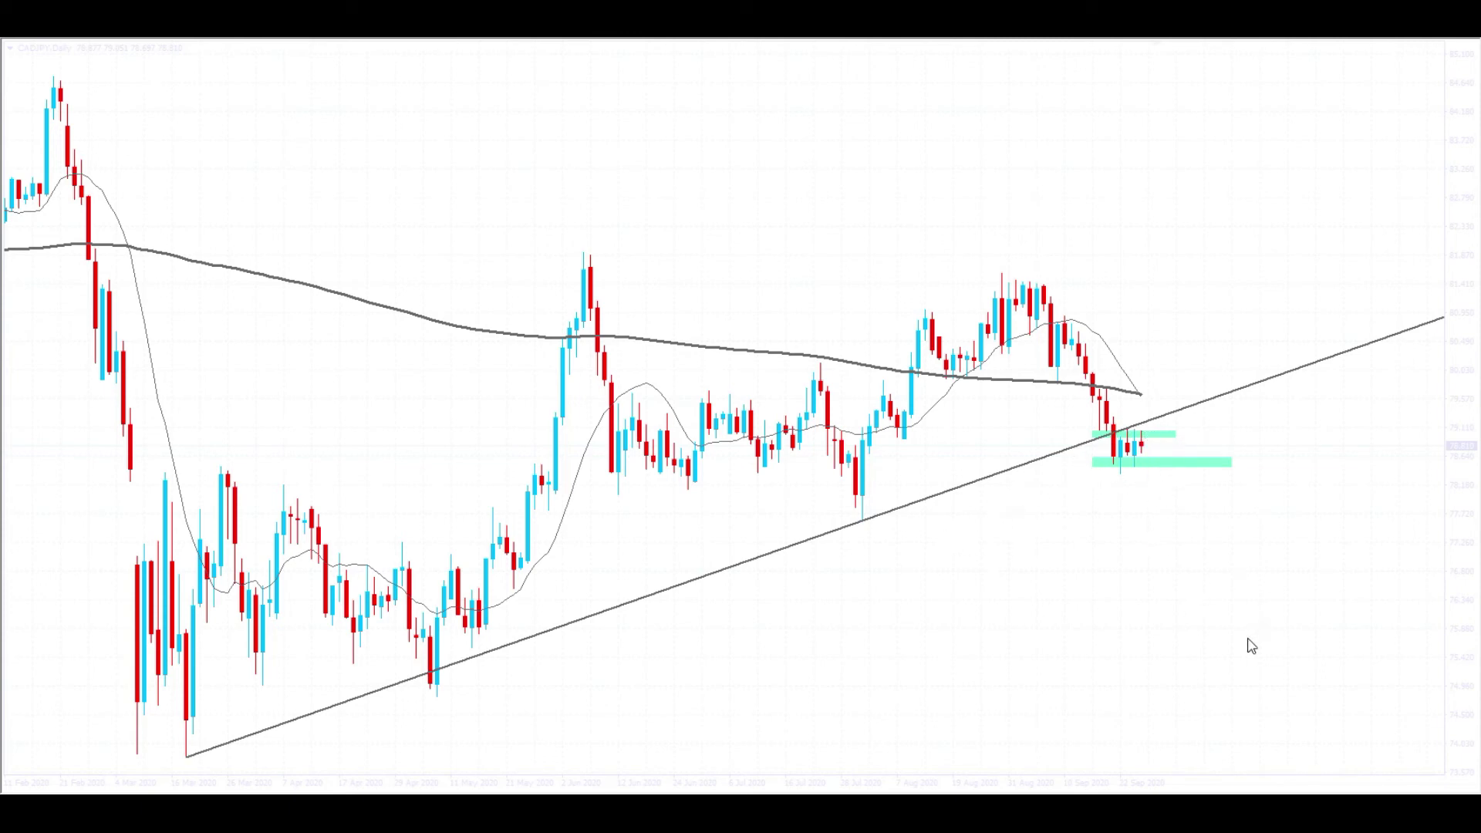
pyautogui.click(301, 34)
pyautogui.moveTo(139, 79)
pyautogui.mouseDown()
pyautogui.moveTo(546, 254)
pyautogui.moveTo(1126, 433)
pyautogui.moveTo(1115, 441)
pyautogui.mouseUp()
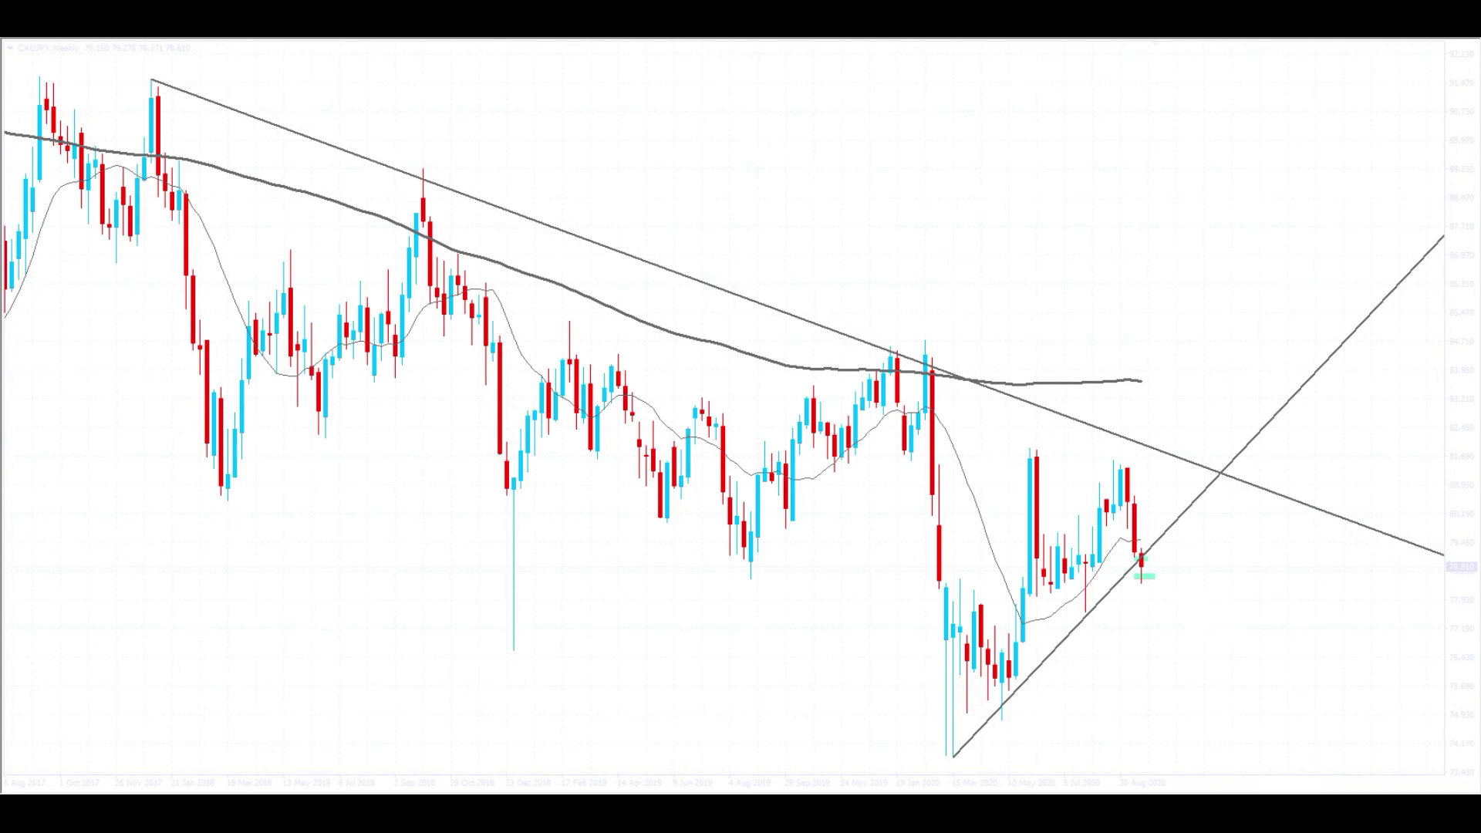
# Draw a resistance rectangle across the June and August 2020 highs on the CADJPY weekly chart, and return to the daily chart.
pyautogui.click(48, 34)
pyautogui.moveTo(813, 255); pyautogui.dragTo(1287, 292)
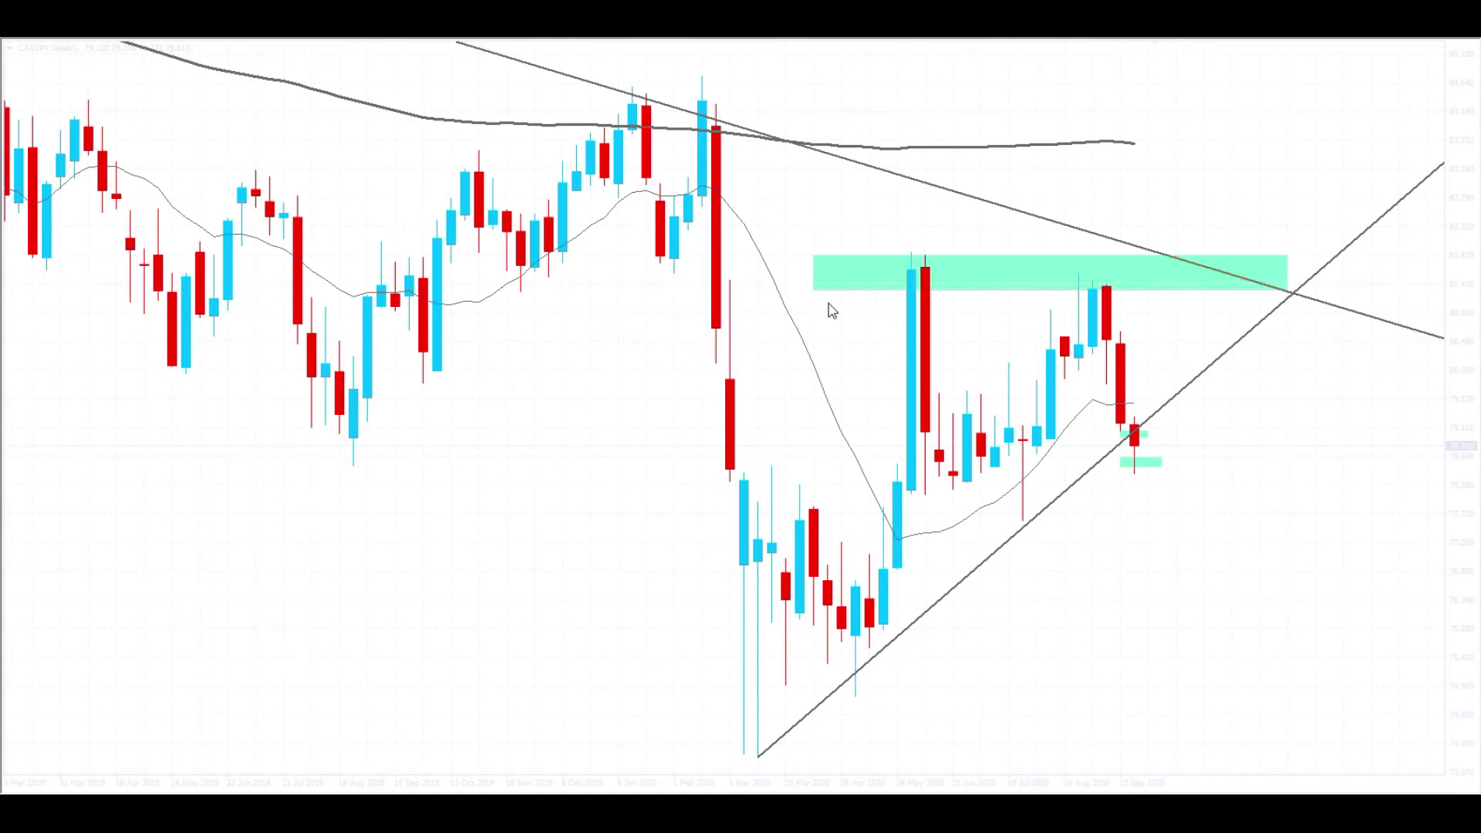
pyautogui.click(347, 32)
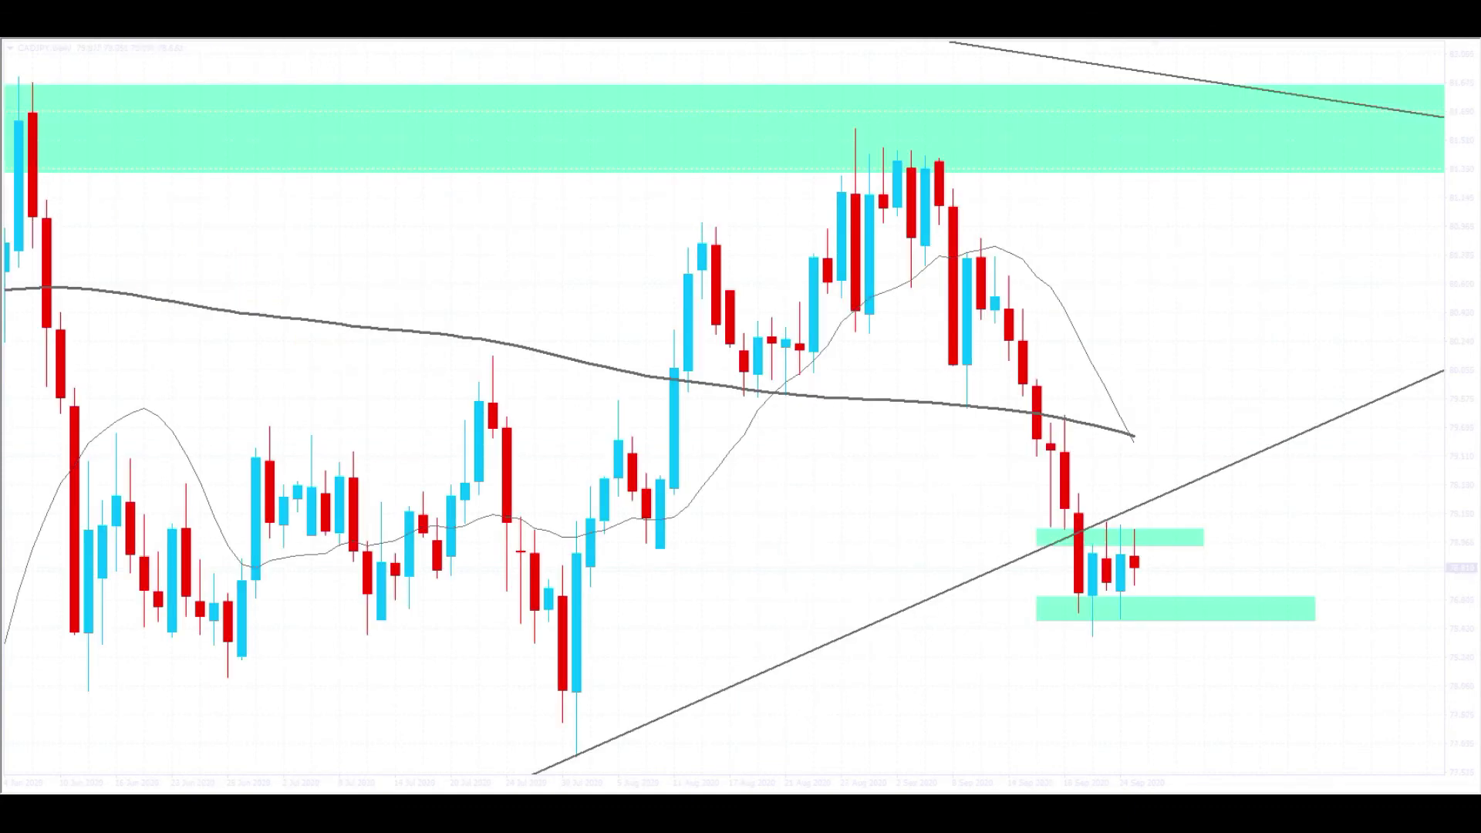
pyautogui.hotkey('ctrl', 'F6')
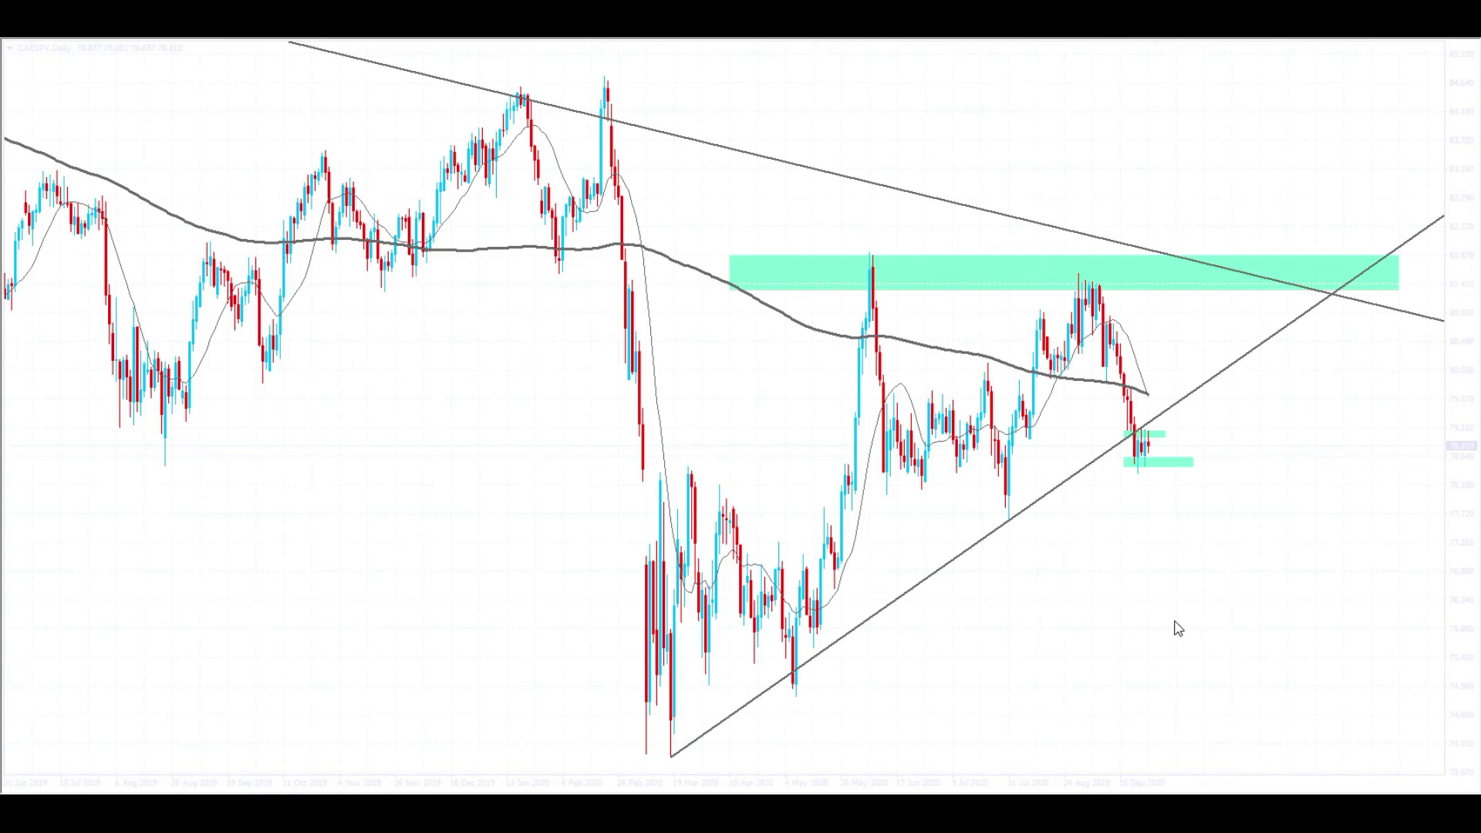
pyautogui.click(291, 28)
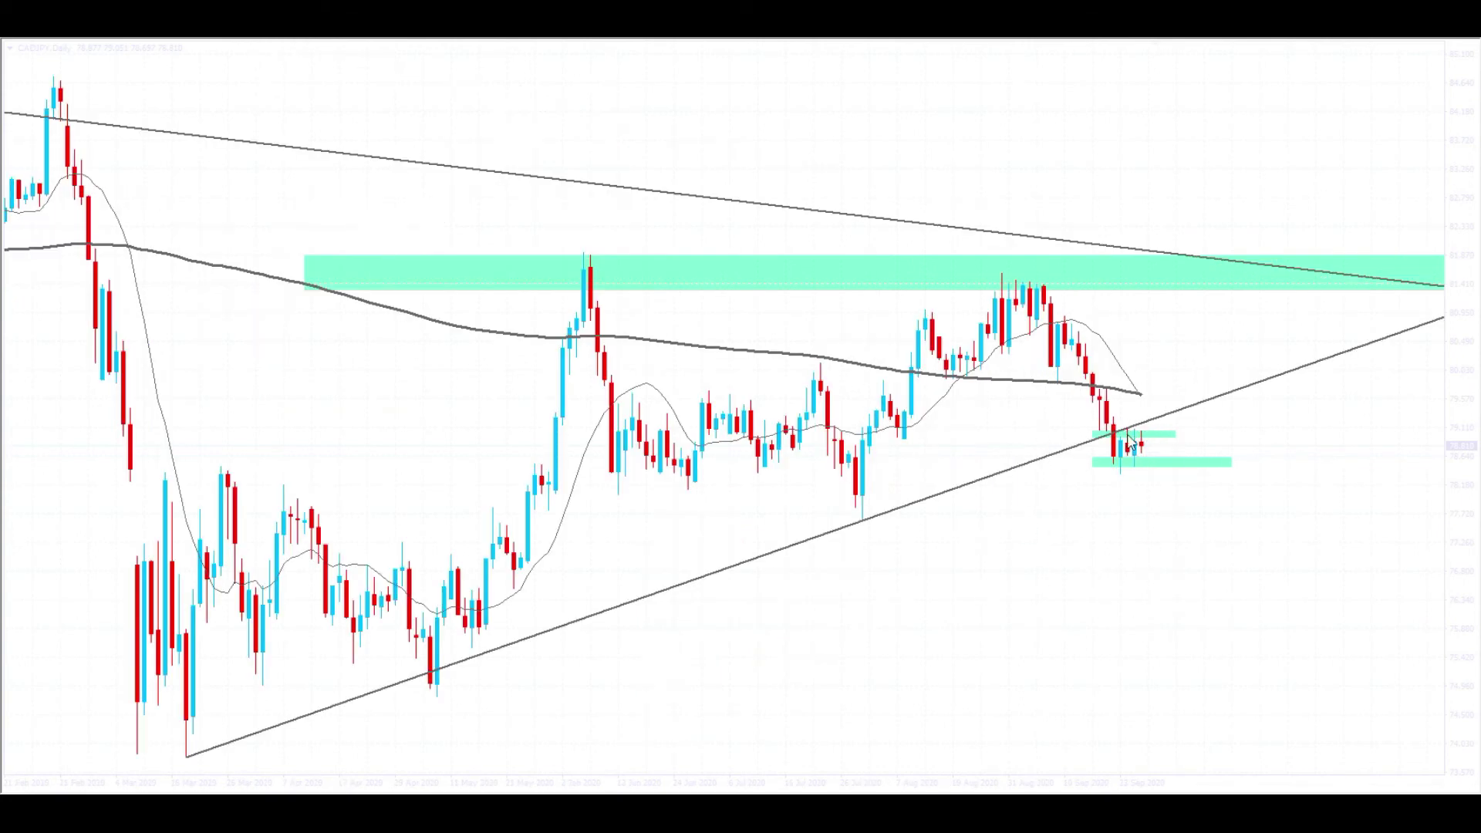
# Delete both small rectangles around the latest candles on the CADJPY daily chart.
pyautogui.doubleClick(1177, 434)
pyautogui.press('Delete')
pyautogui.press('Delete')
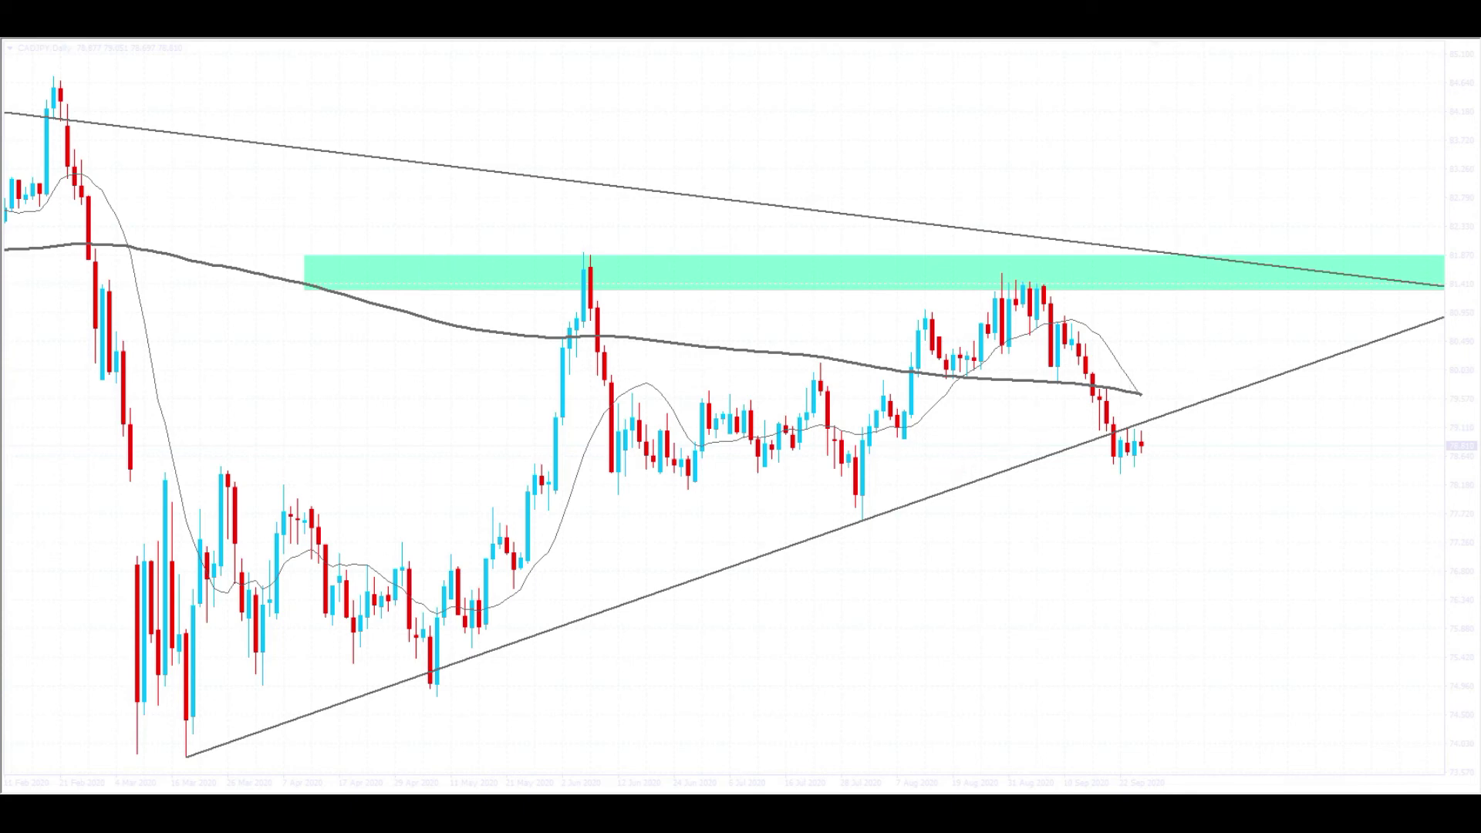
pyautogui.press('-')
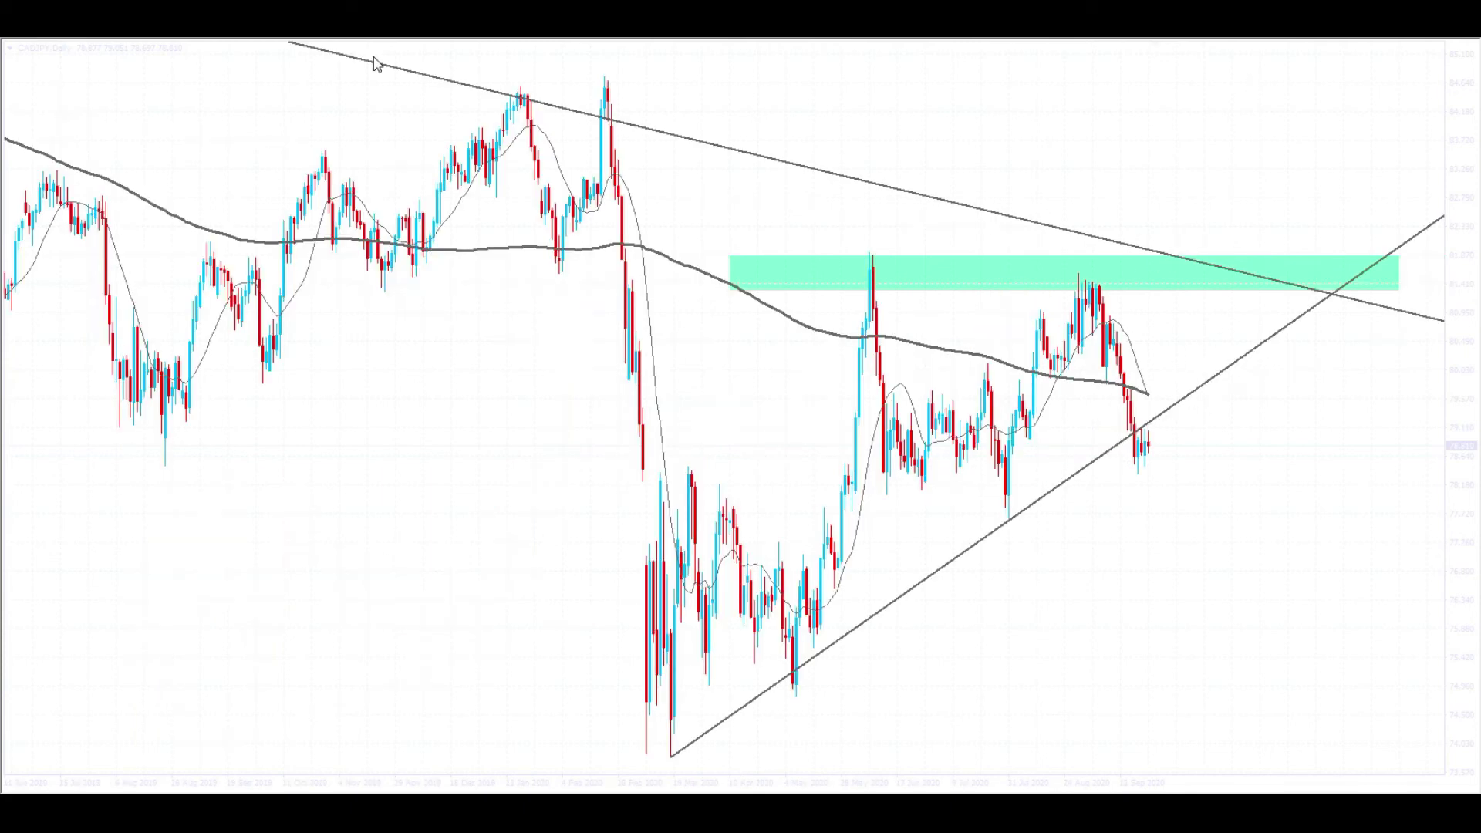
pyautogui.click(286, 30)
pyautogui.click(352, 29)
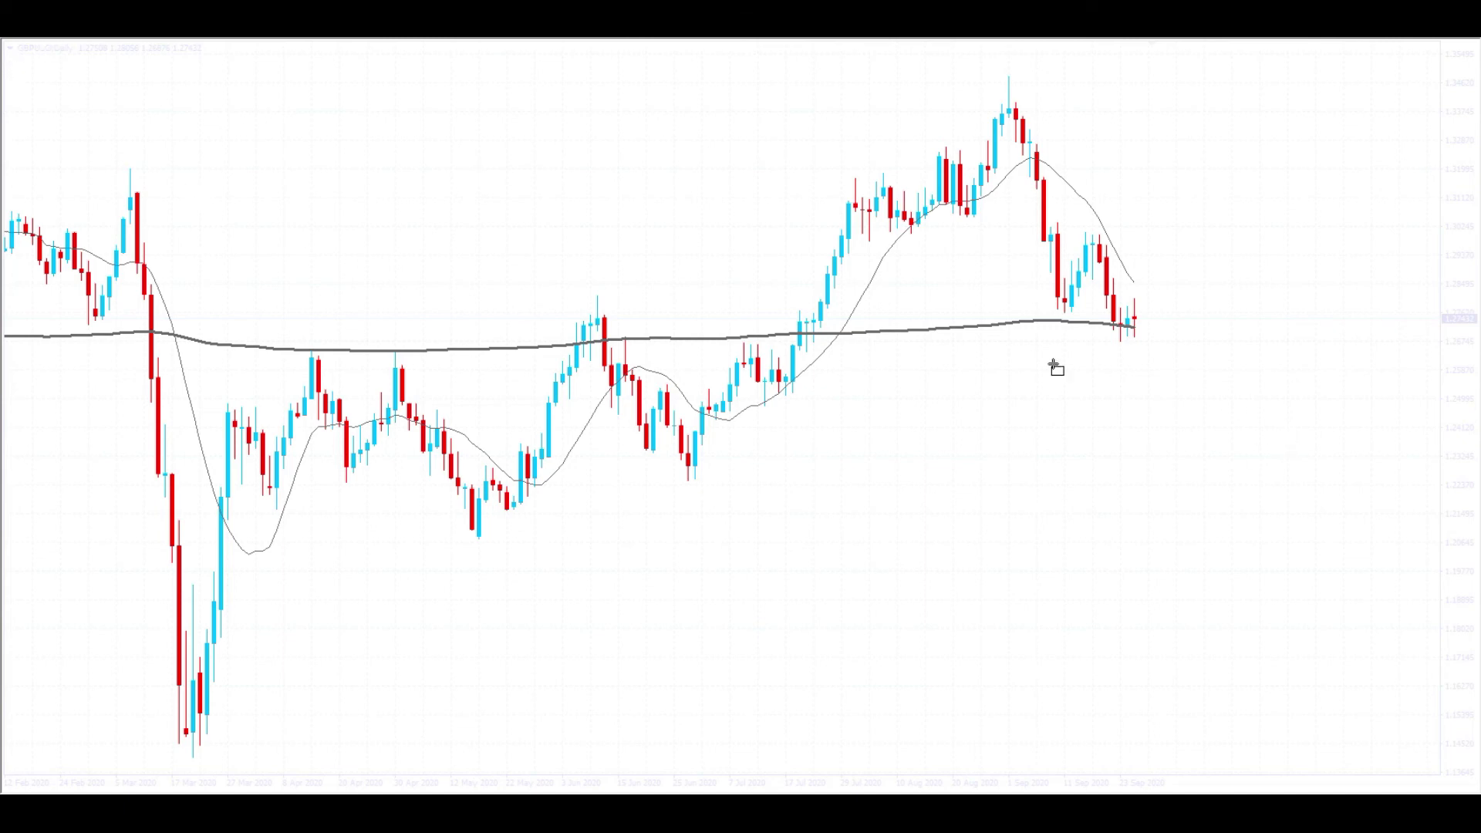
# On the GBPUSD daily chart, draw a rectangle from the February 2020 lows across the June high and past the latest candle.
pyautogui.moveTo(53, 316)
pyautogui.mouseDown()
pyautogui.moveTo(1306, 344)
pyautogui.moveTo(1314, 309)
pyautogui.mouseUp()
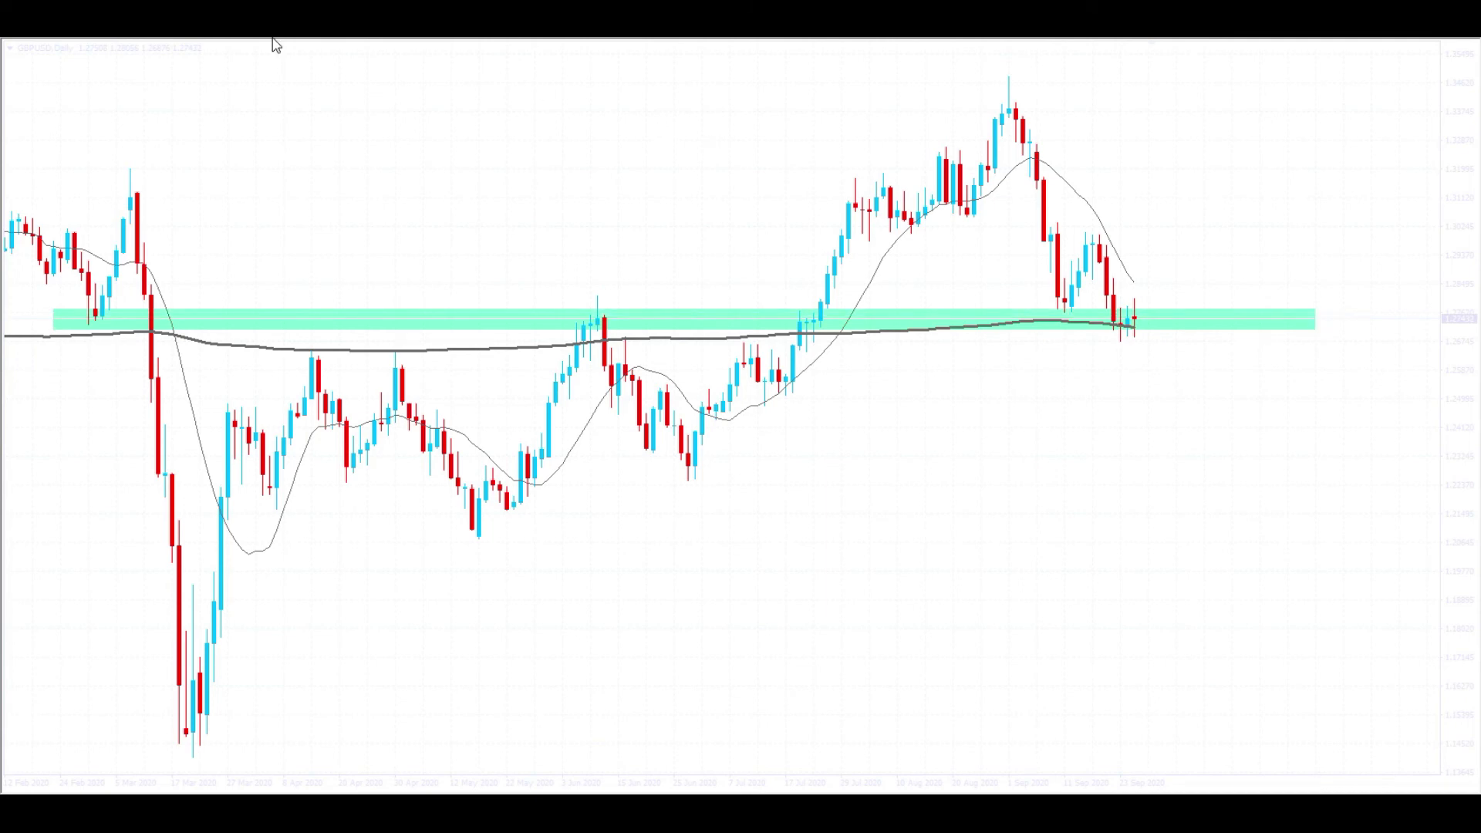
pyautogui.press('-')
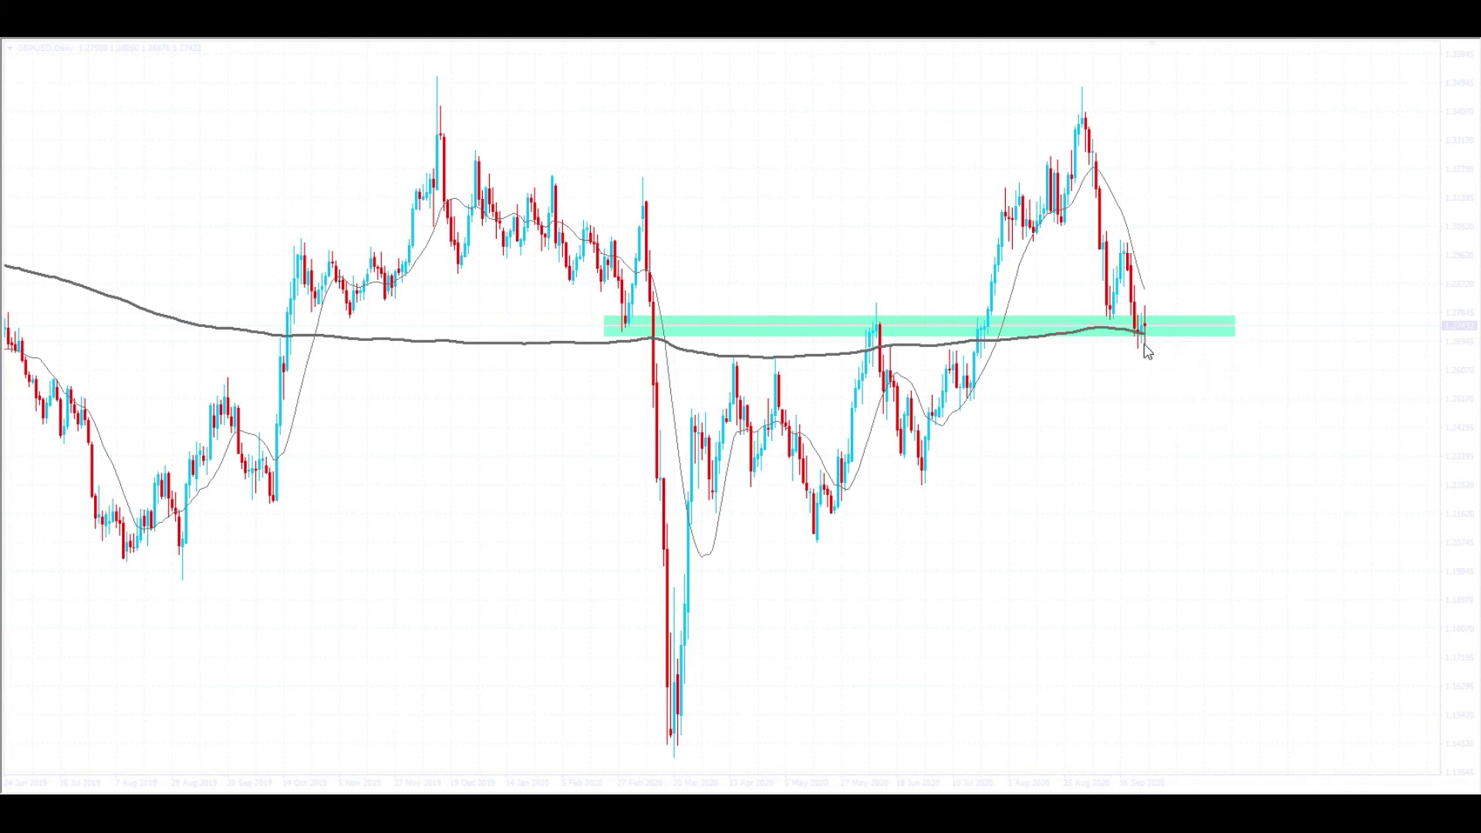
pyautogui.press('+')
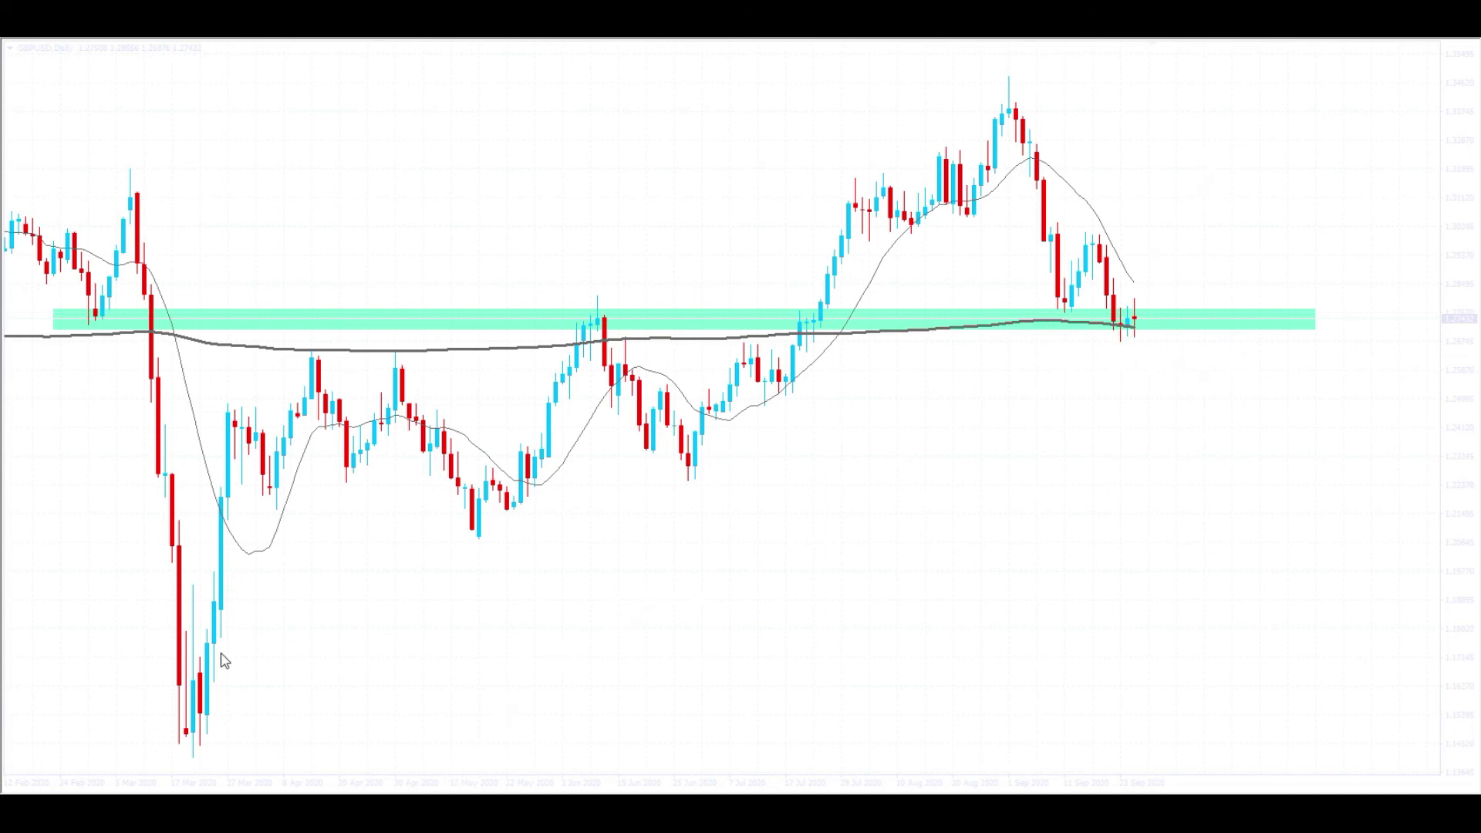
# On the GBPUSD monthly chart, draw a descending trend line from the mid-2015 high through the 2018 high, and switch to the weekly chart.
pyautogui.click(286, 38)
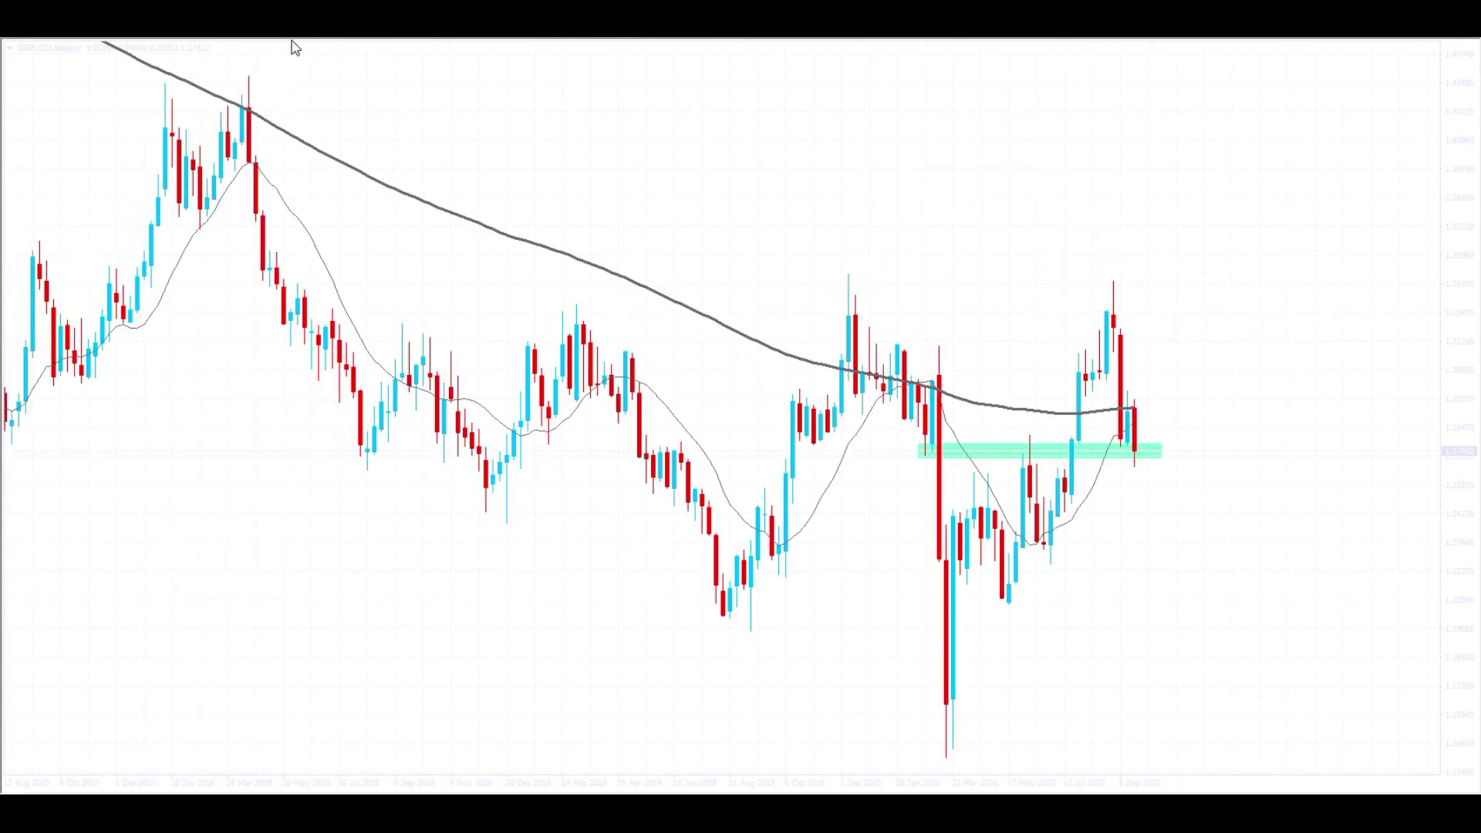
pyautogui.click(317, 44)
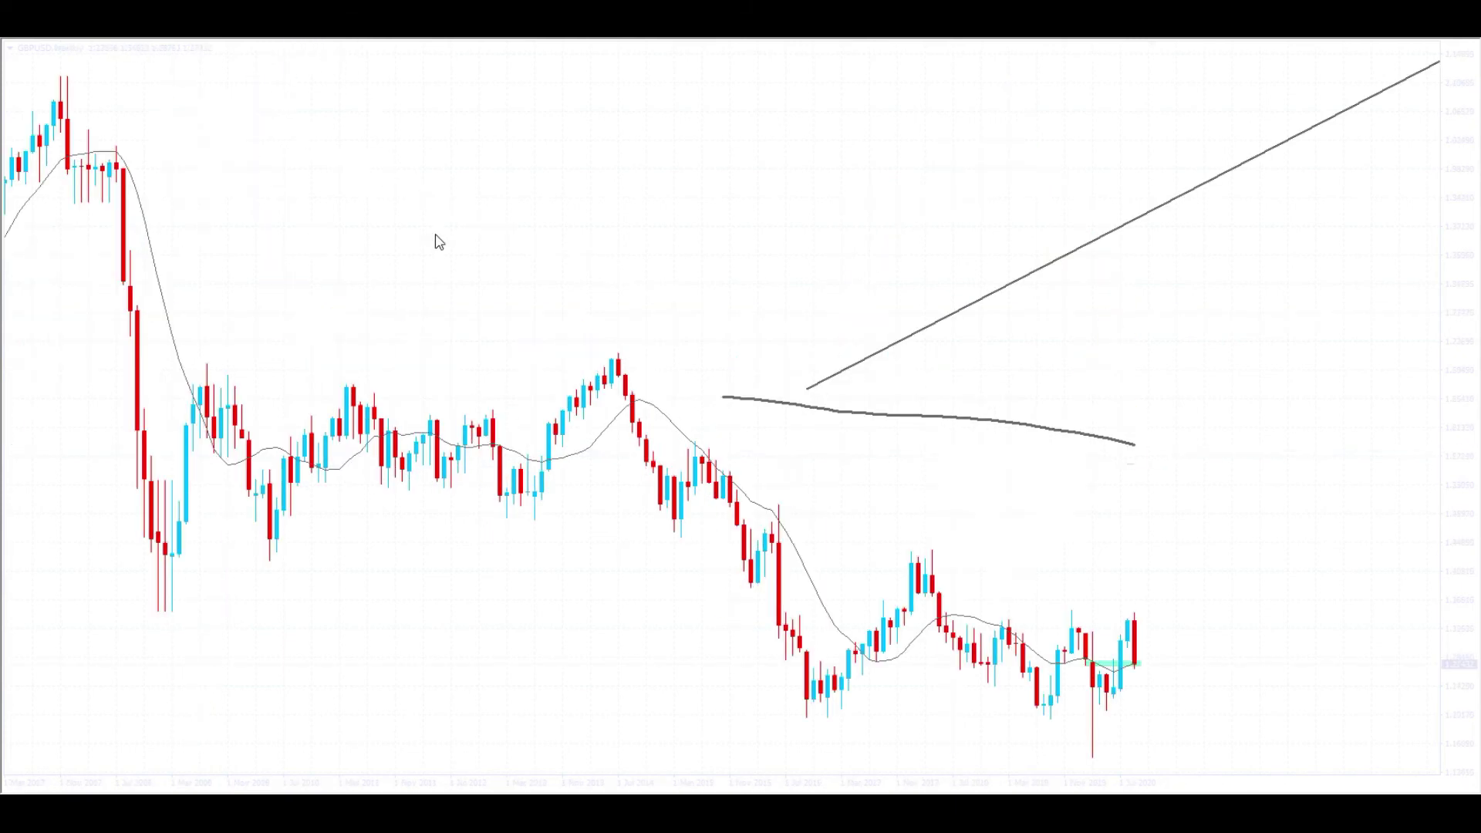
pyautogui.click(342, 41)
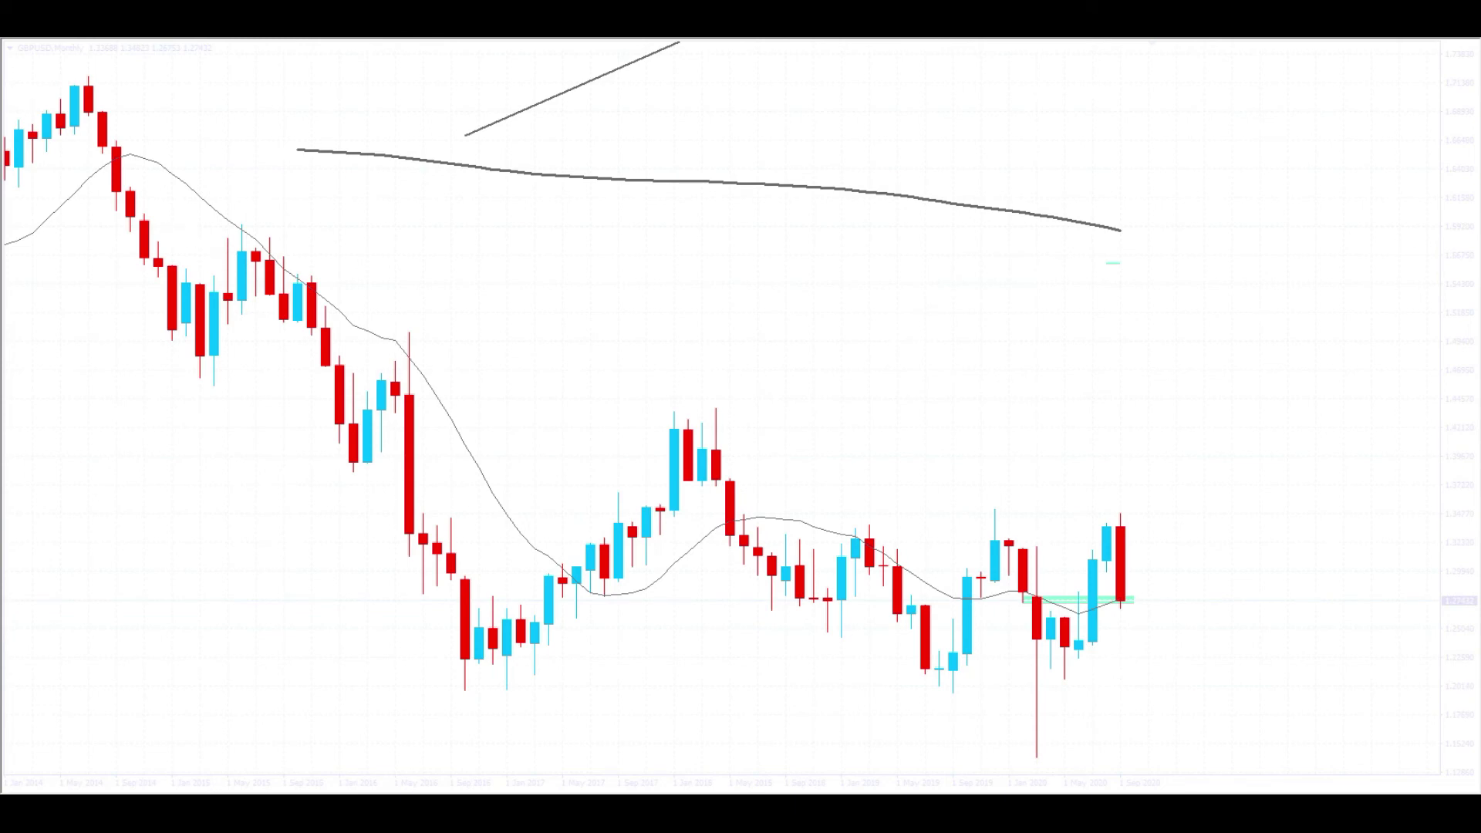
pyautogui.moveTo(242, 226); pyautogui.dragTo(1294, 624)
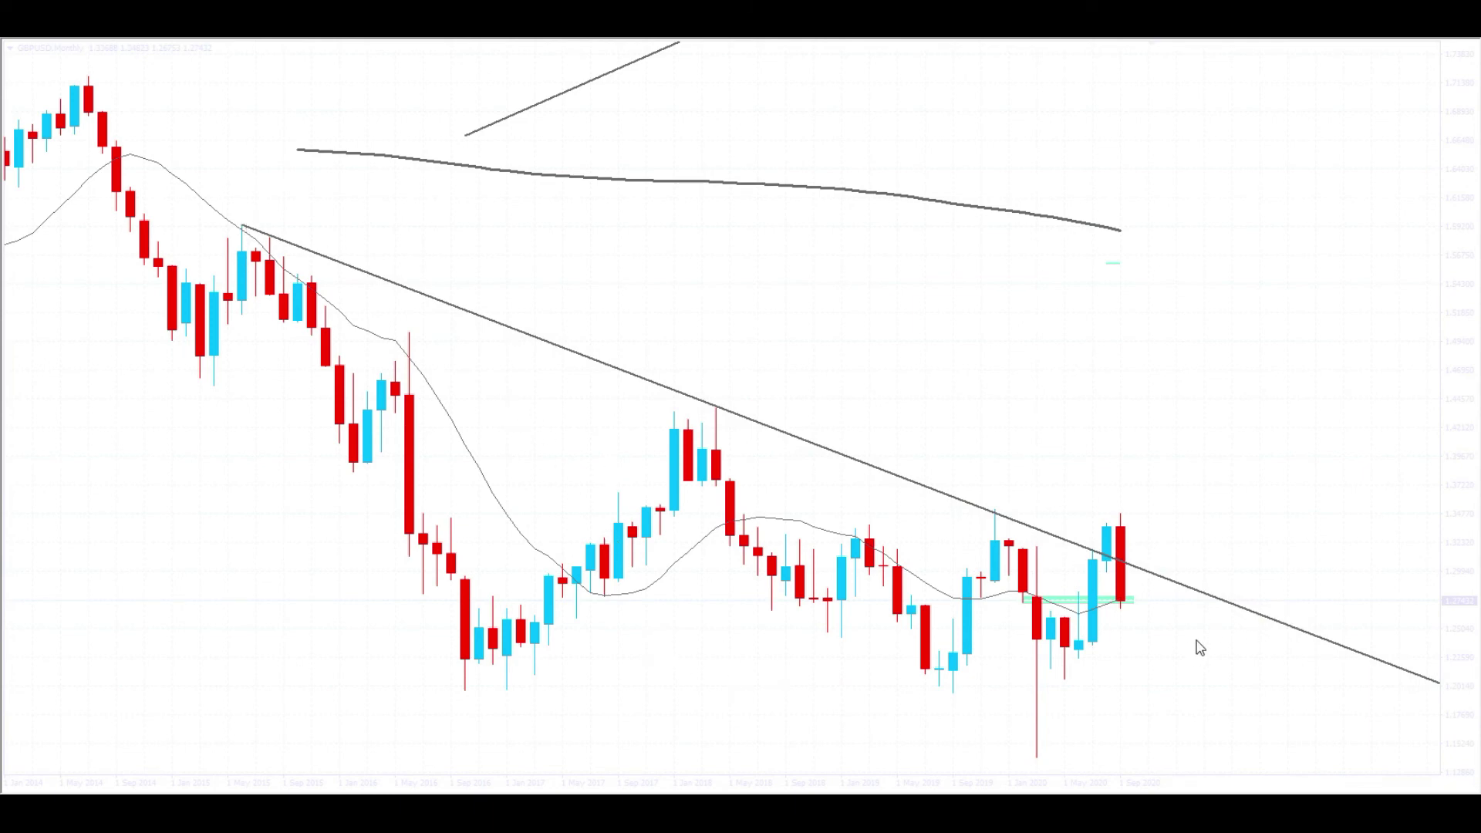
pyautogui.click(279, 30)
pyautogui.press('-')
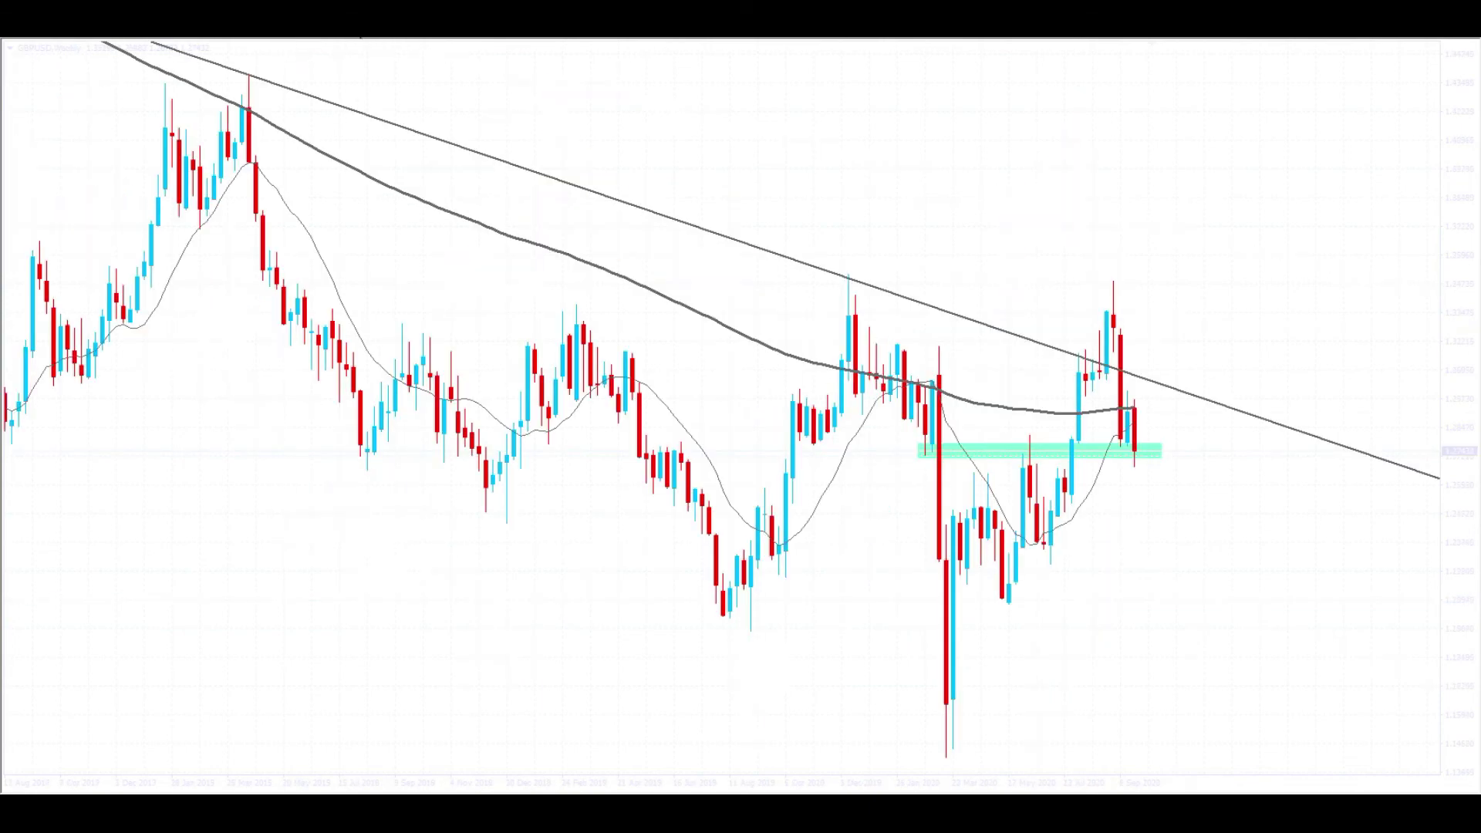
# Extend the support rectangle further past the latest candle on the GBPUSD weekly chart, and switch to the daily chart.
pyautogui.press('-')
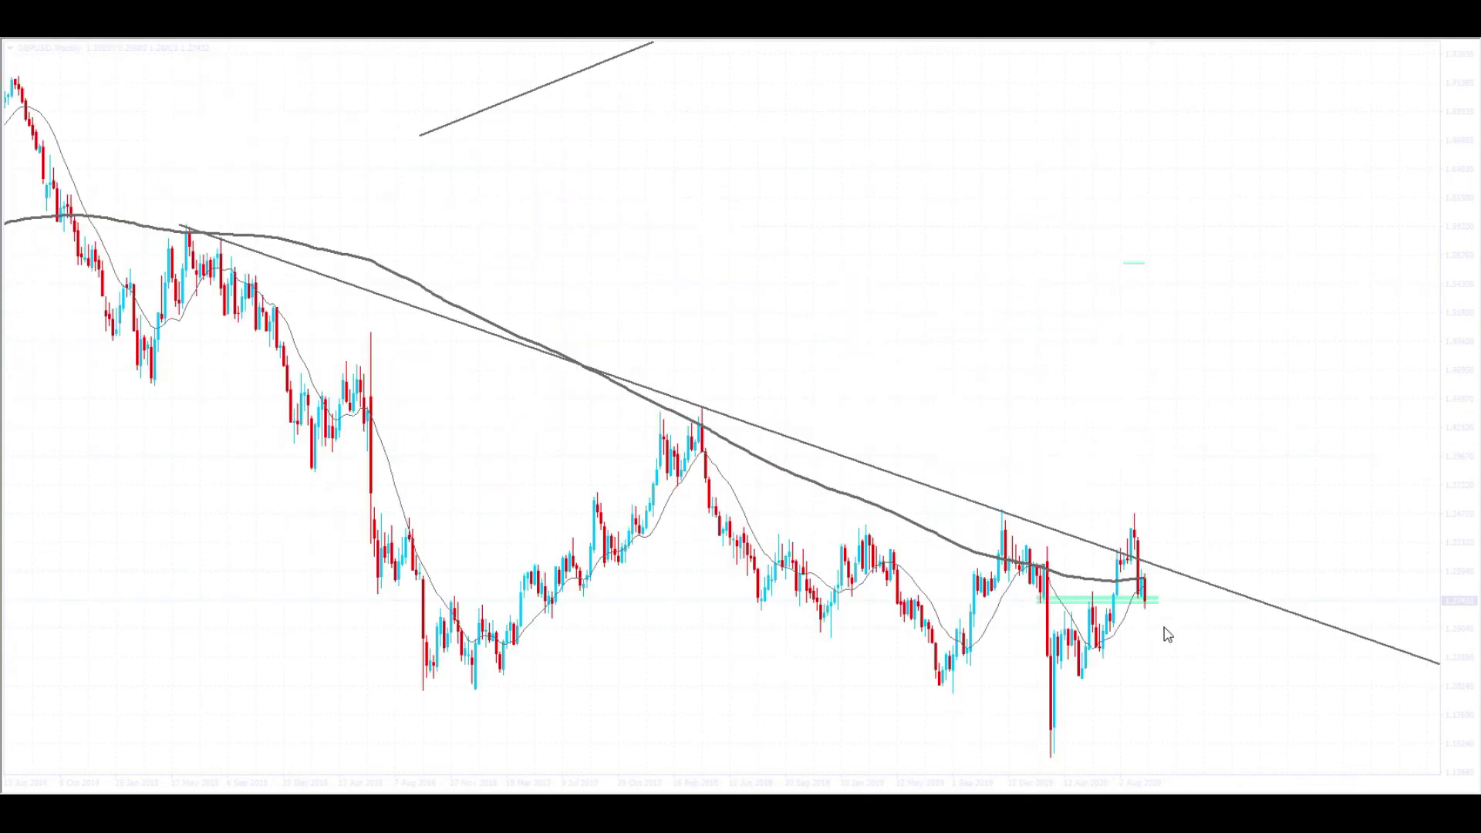
pyautogui.press('+')
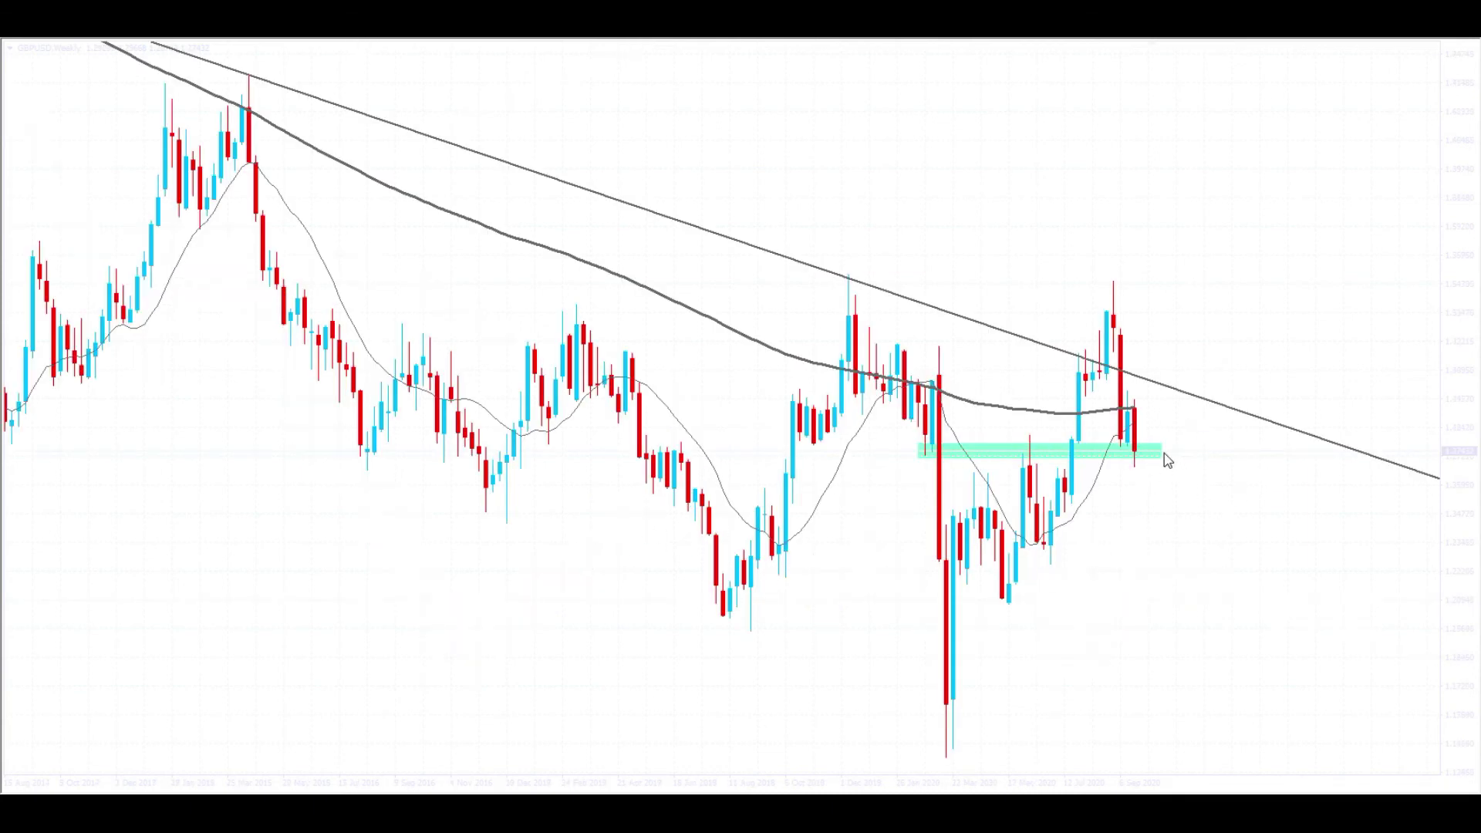
pyautogui.moveTo(1166, 460); pyautogui.dragTo(1273, 460)
pyautogui.click(384, 36)
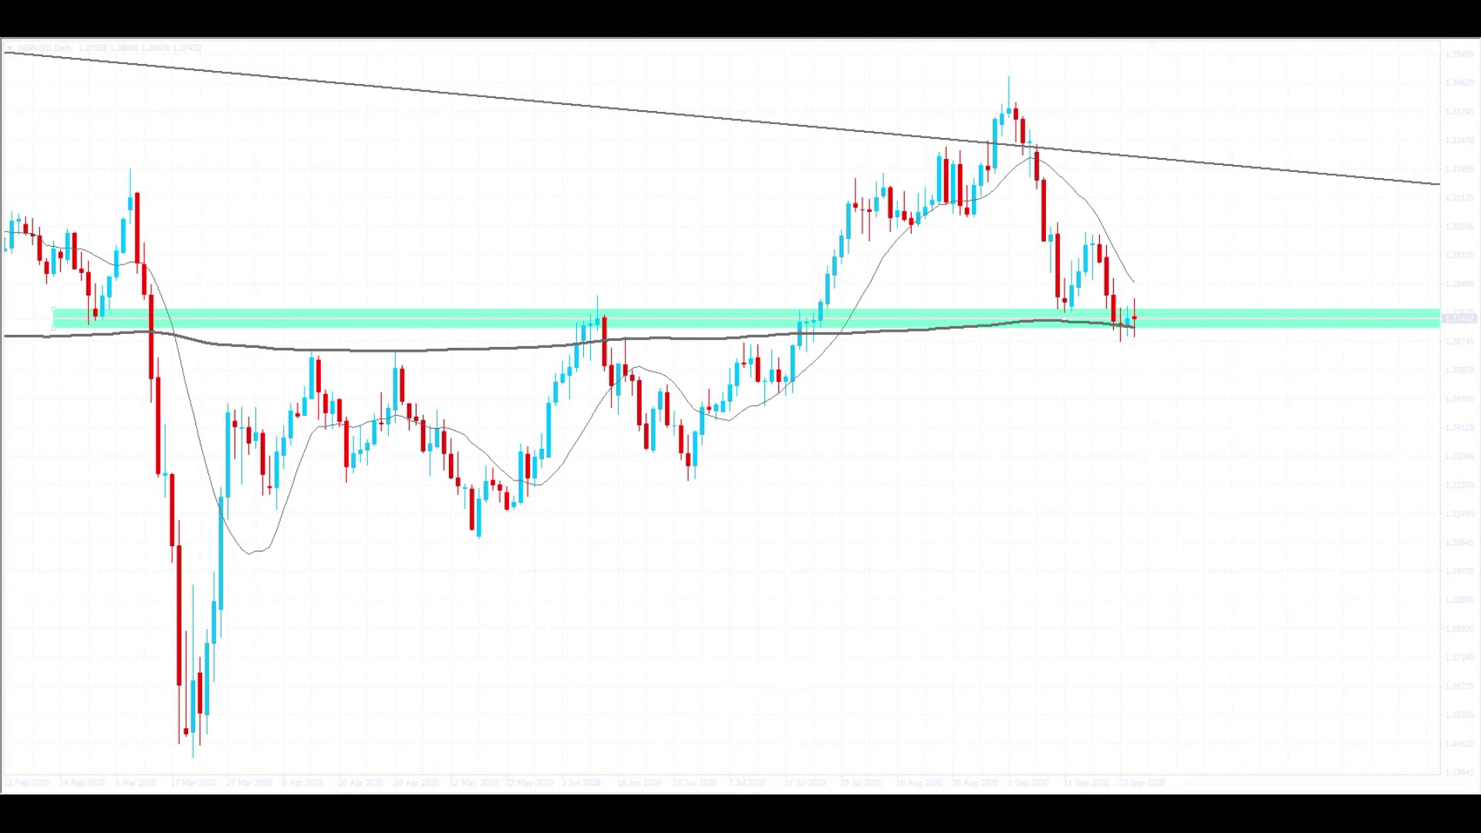
# Try an ascending trend line from the March 2020 low along the late-June low on the GBPUSD daily chart.
pyautogui.moveTo(199, 756); pyautogui.dragTo(1111, 226)
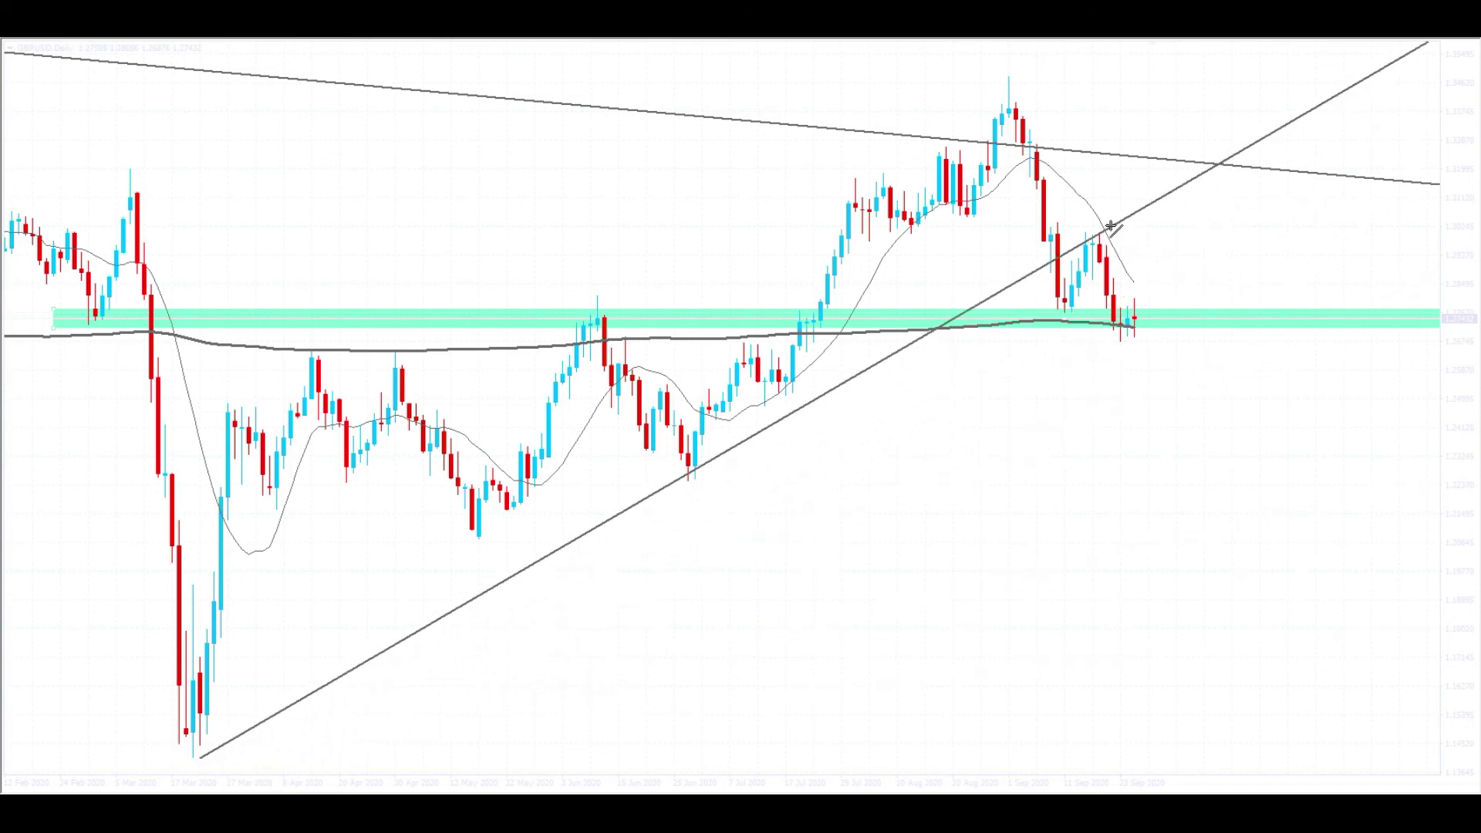
pyautogui.doubleClick(201, 758)
pyautogui.moveTo(201, 758); pyautogui.dragTo(195, 757)
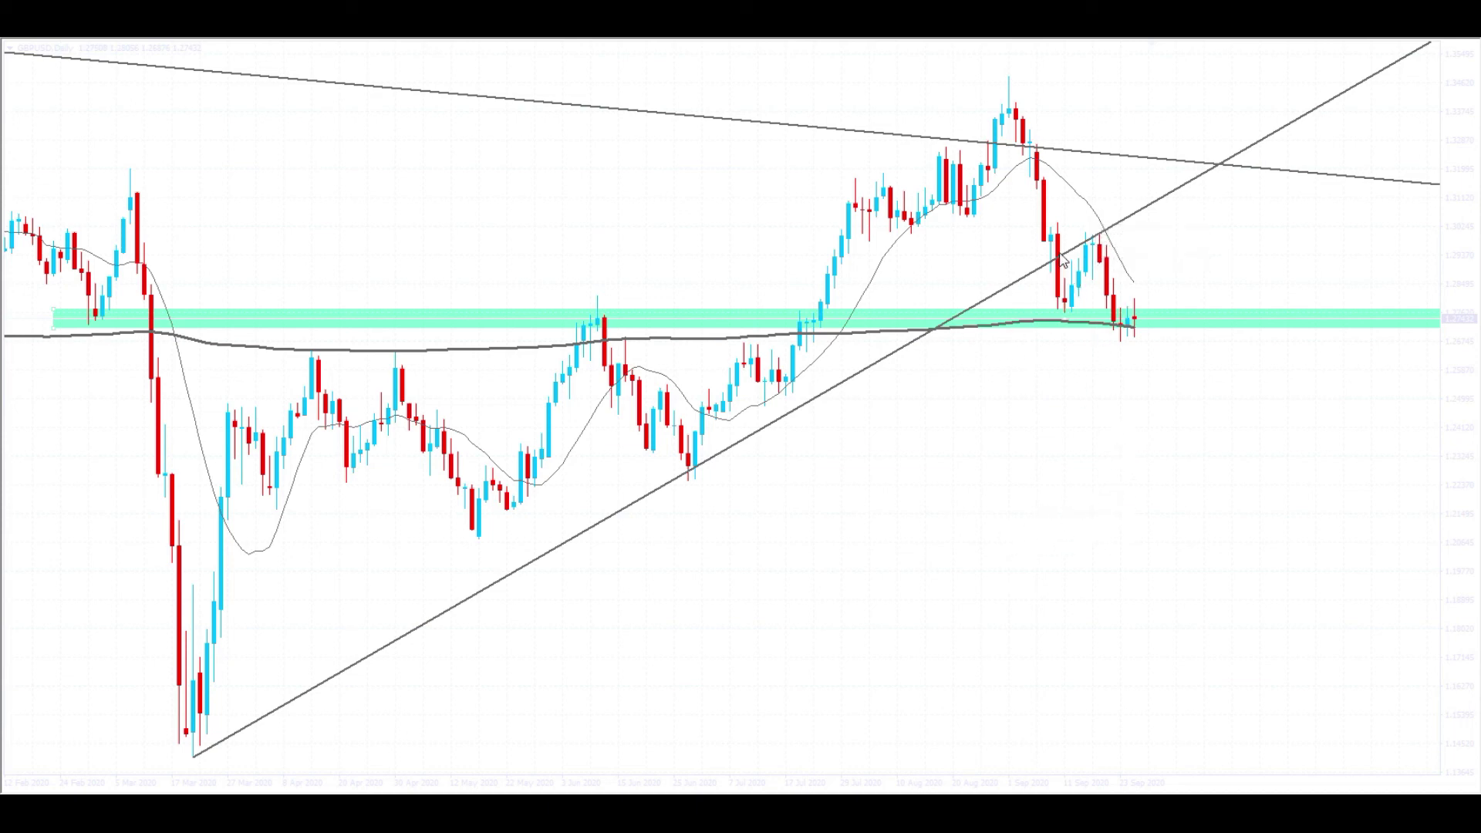
# Delete the ascending trend line and the rectangle, and redraw the rectangle from the February 2020 lows across the June high past the latest candle.
pyautogui.press('Delete')
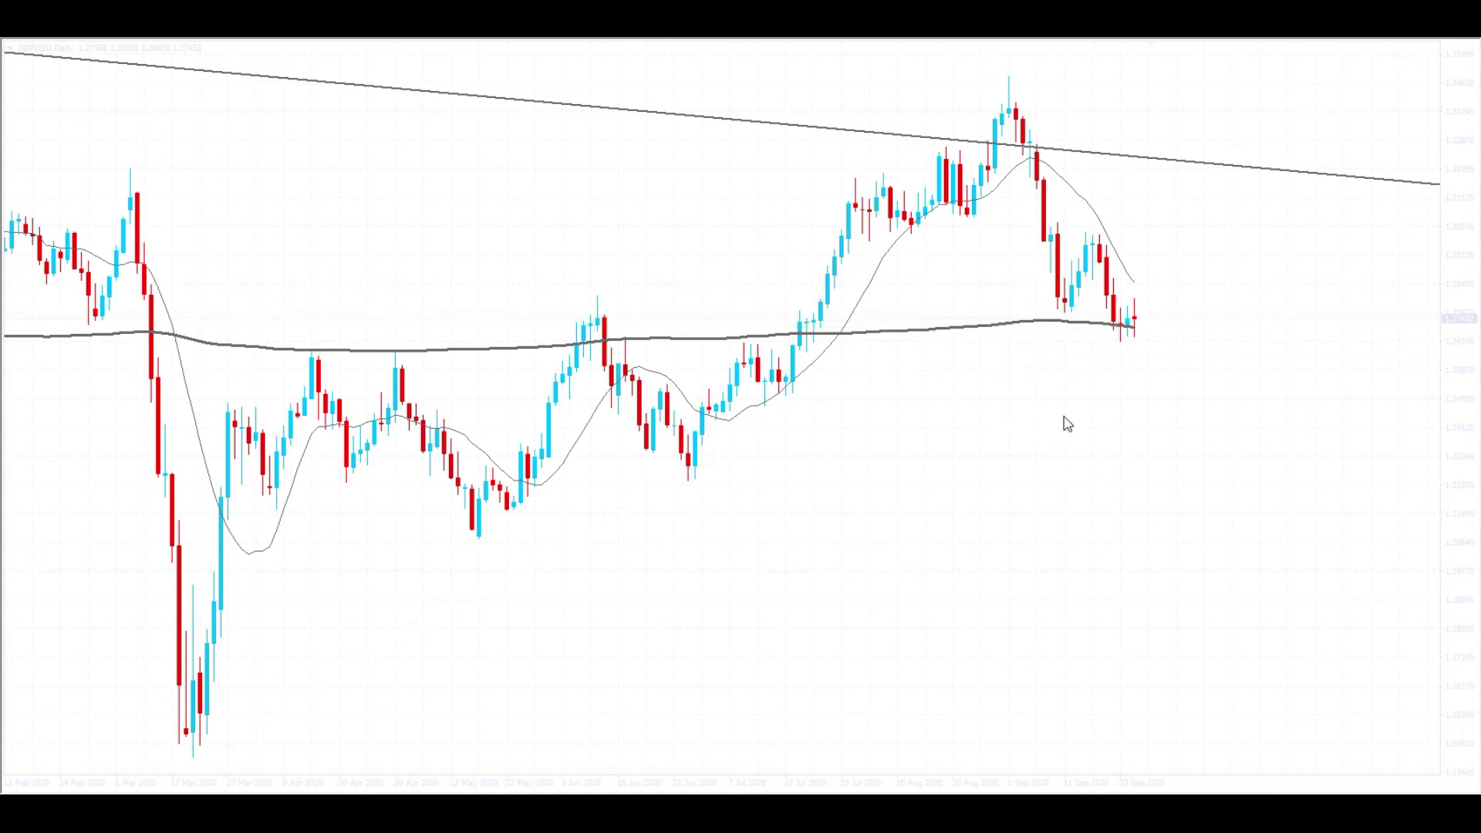
pyautogui.moveTo(81, 310)
pyautogui.mouseDown()
pyautogui.moveTo(1339, 331)
pyautogui.moveTo(1339, 307)
pyautogui.moveTo(1342, 329)
pyautogui.mouseUp()
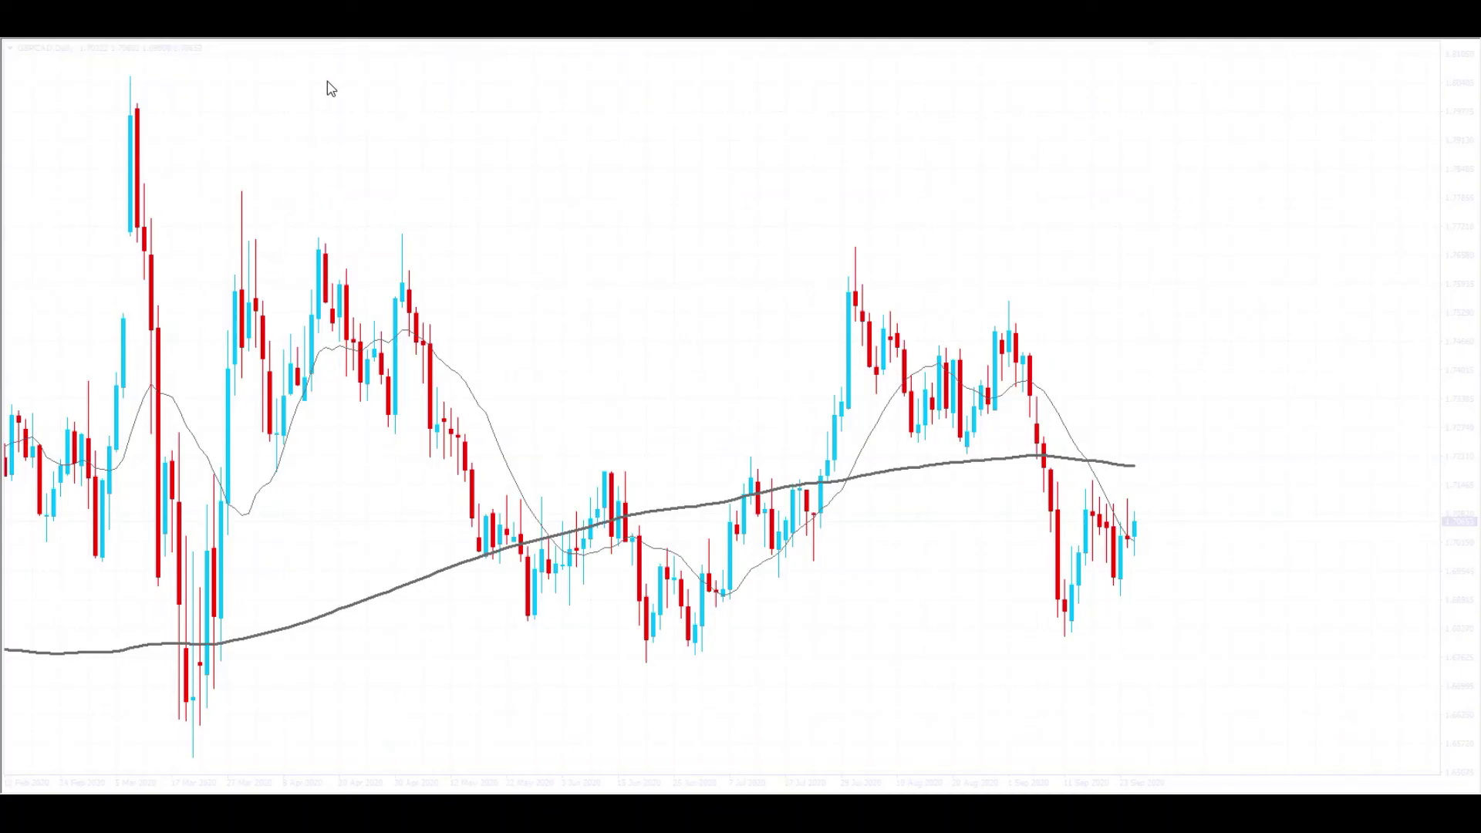
# On the GBPCAD daily chart, draw a support rectangle from the May 2020 low across the June and September lows past the latest candle.
pyautogui.press('+')
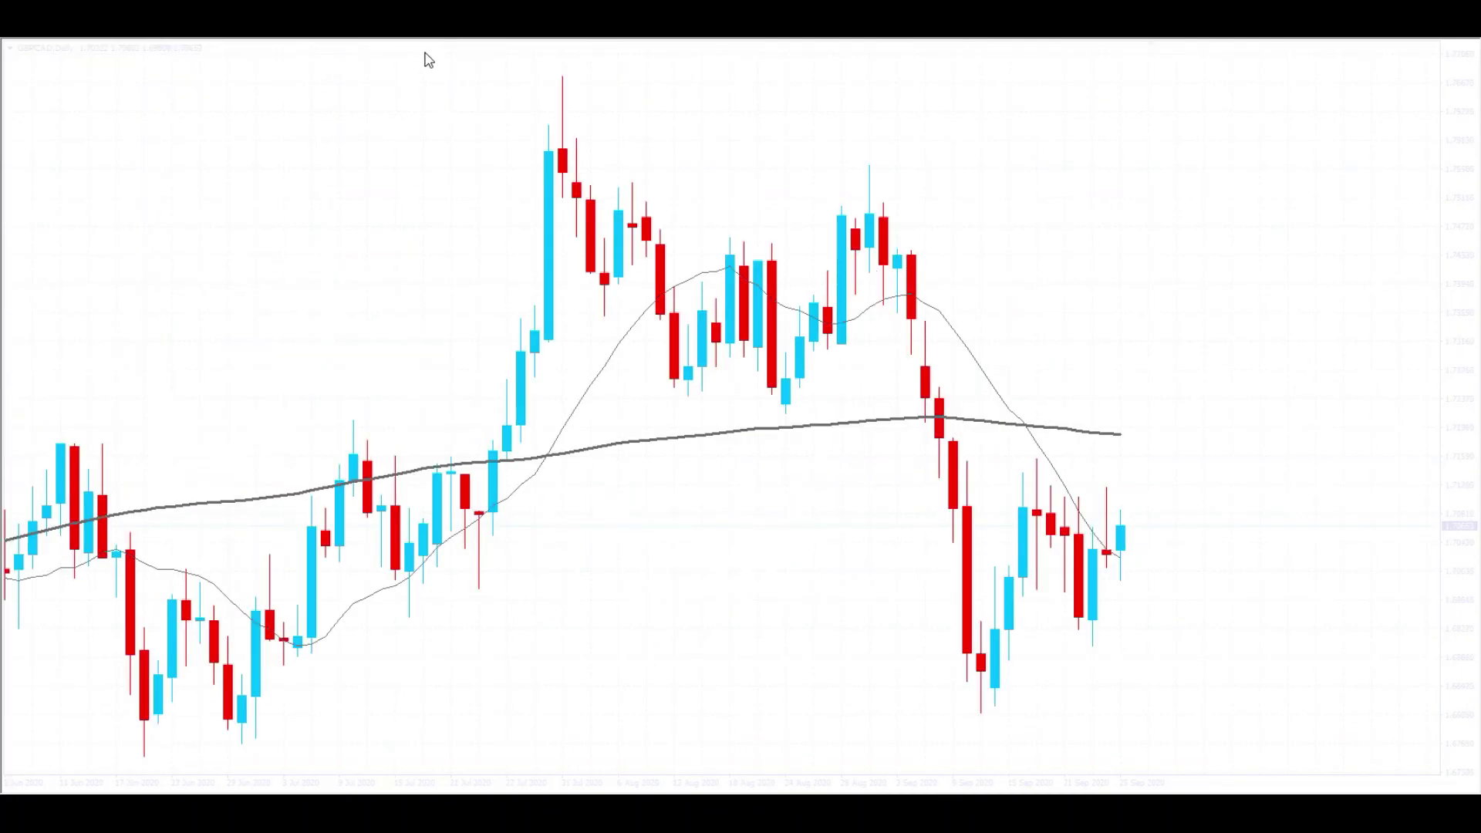
pyautogui.press('-')
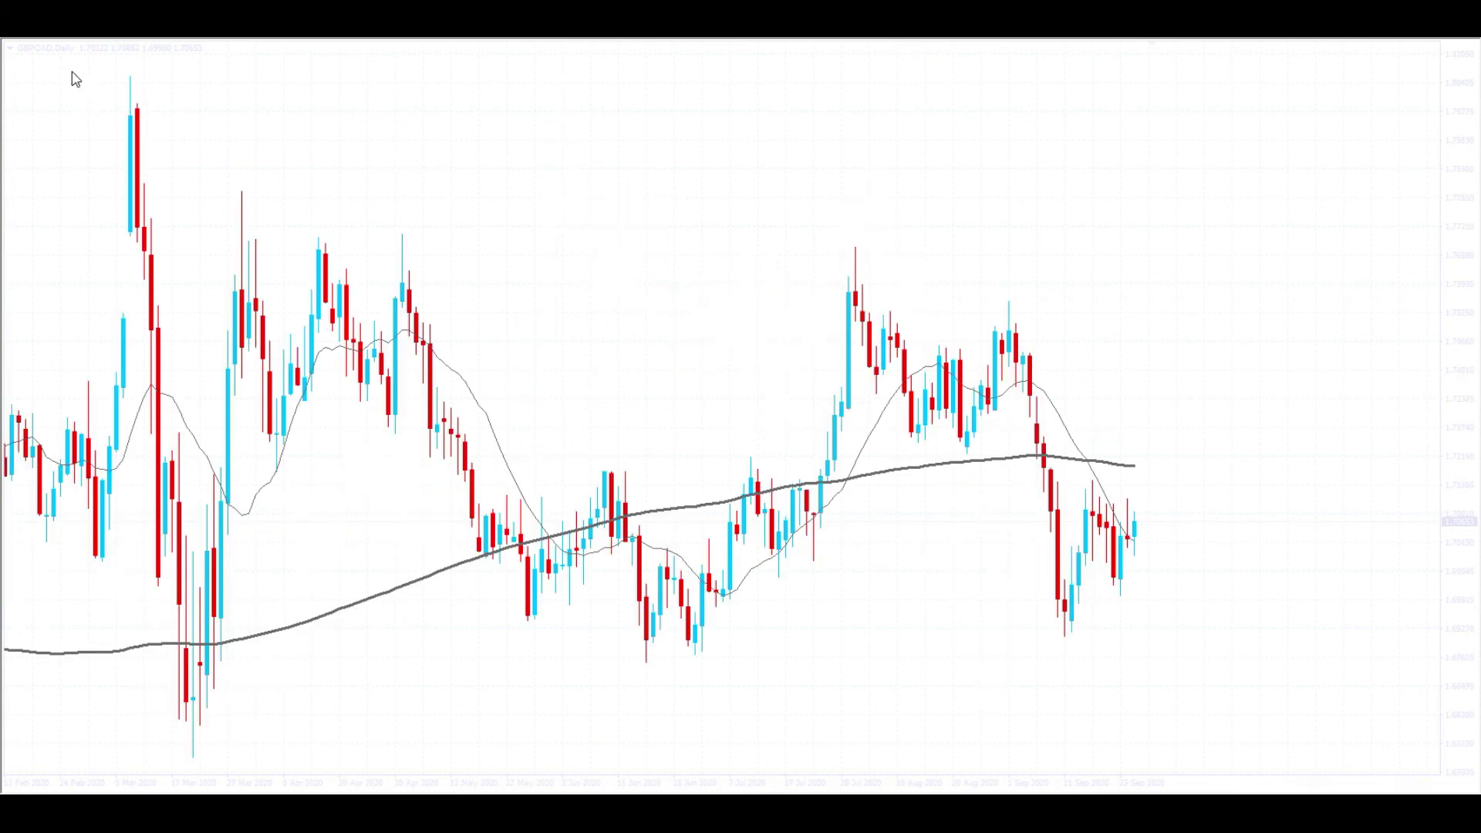
pyautogui.moveTo(500, 620); pyautogui.dragTo(1302, 643)
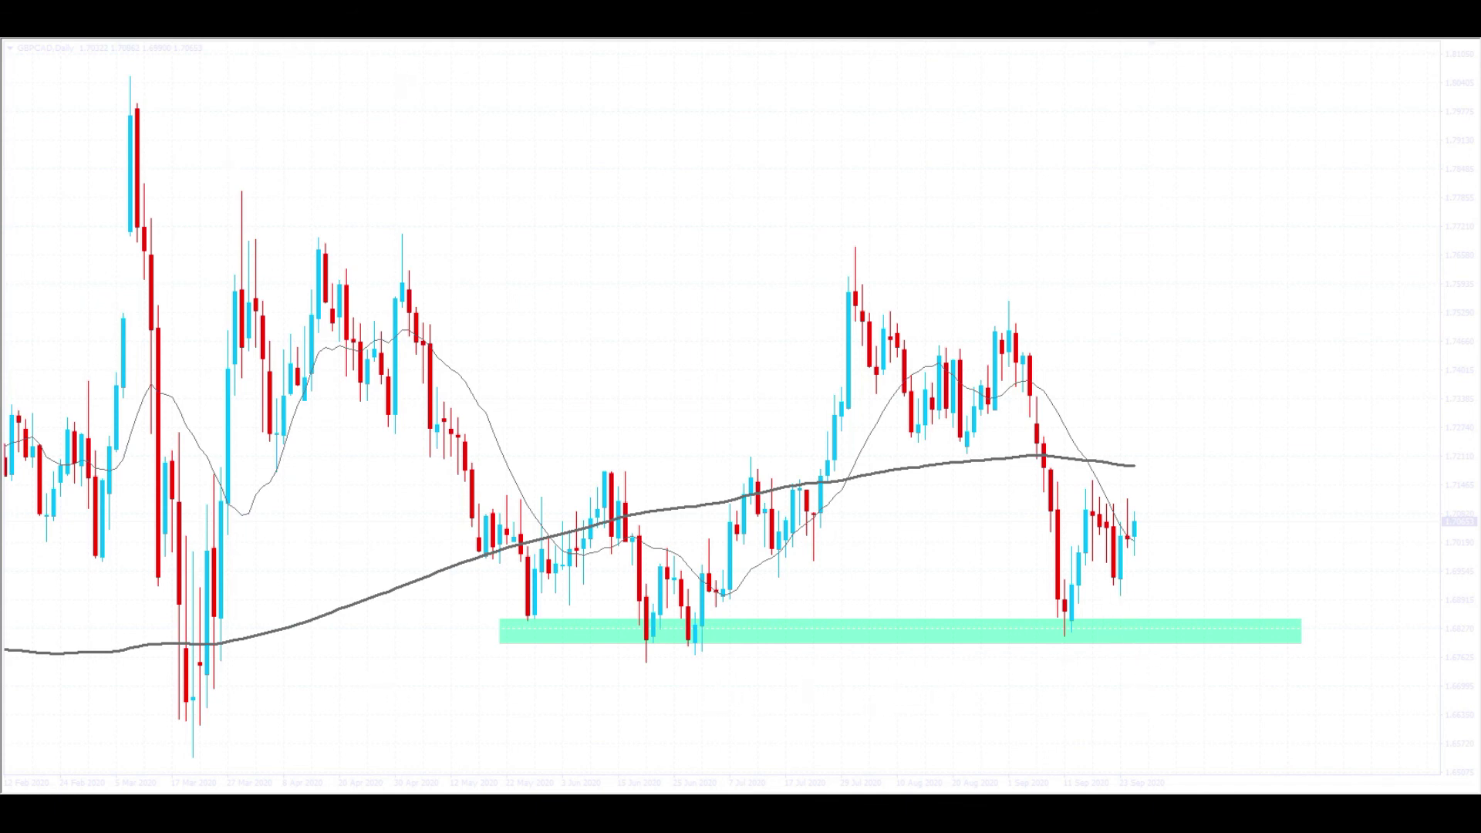
# Draw two small rectangles around the latest GBPCAD daily candles, one at the recent lows and one at the mid-September highs.
pyautogui.press('+')
pyautogui.moveTo(1009, 597); pyautogui.dragTo(1233, 627)
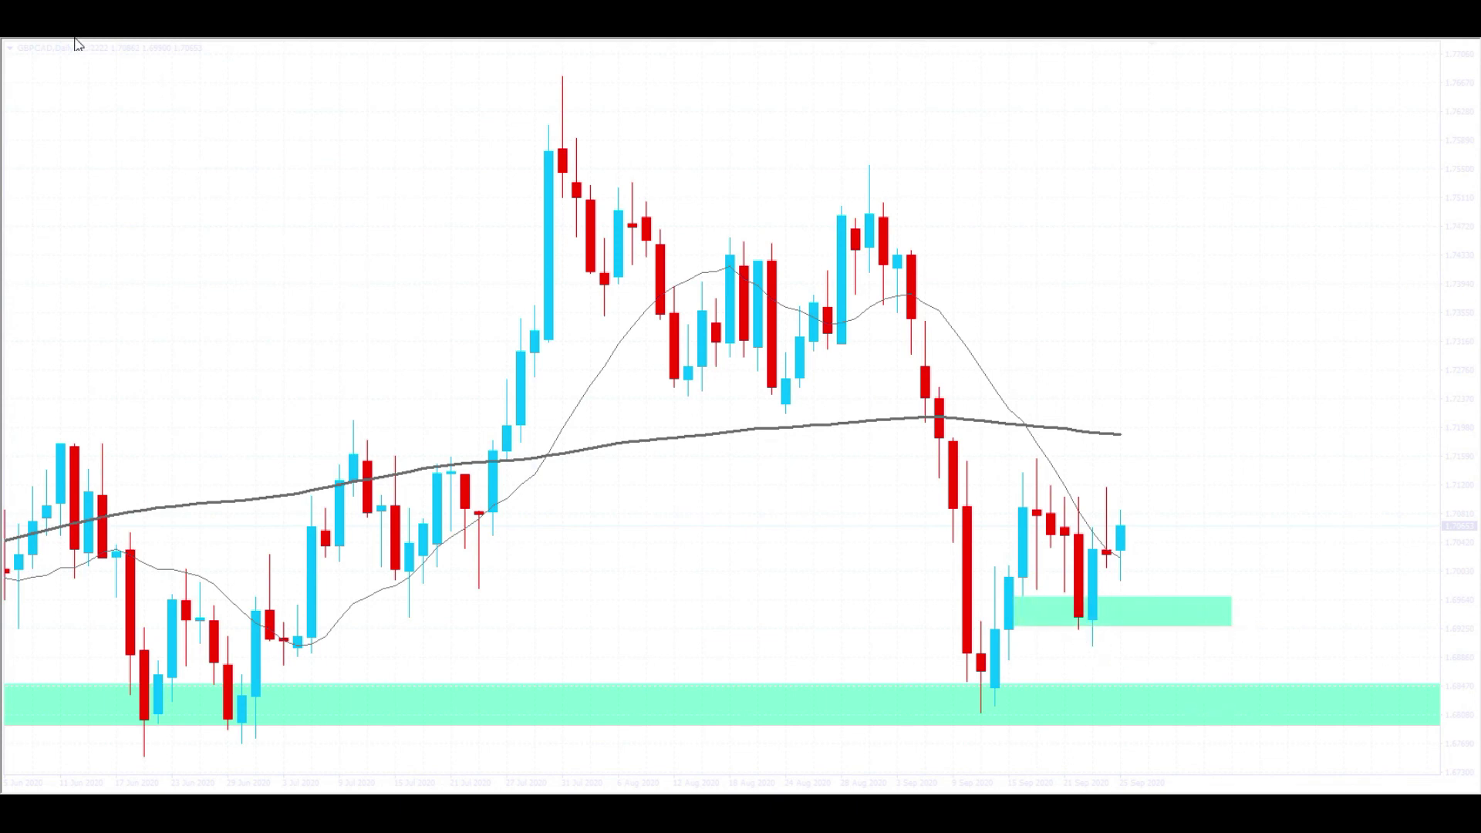
pyautogui.moveTo(1161, 521); pyautogui.dragTo(1240, 522)
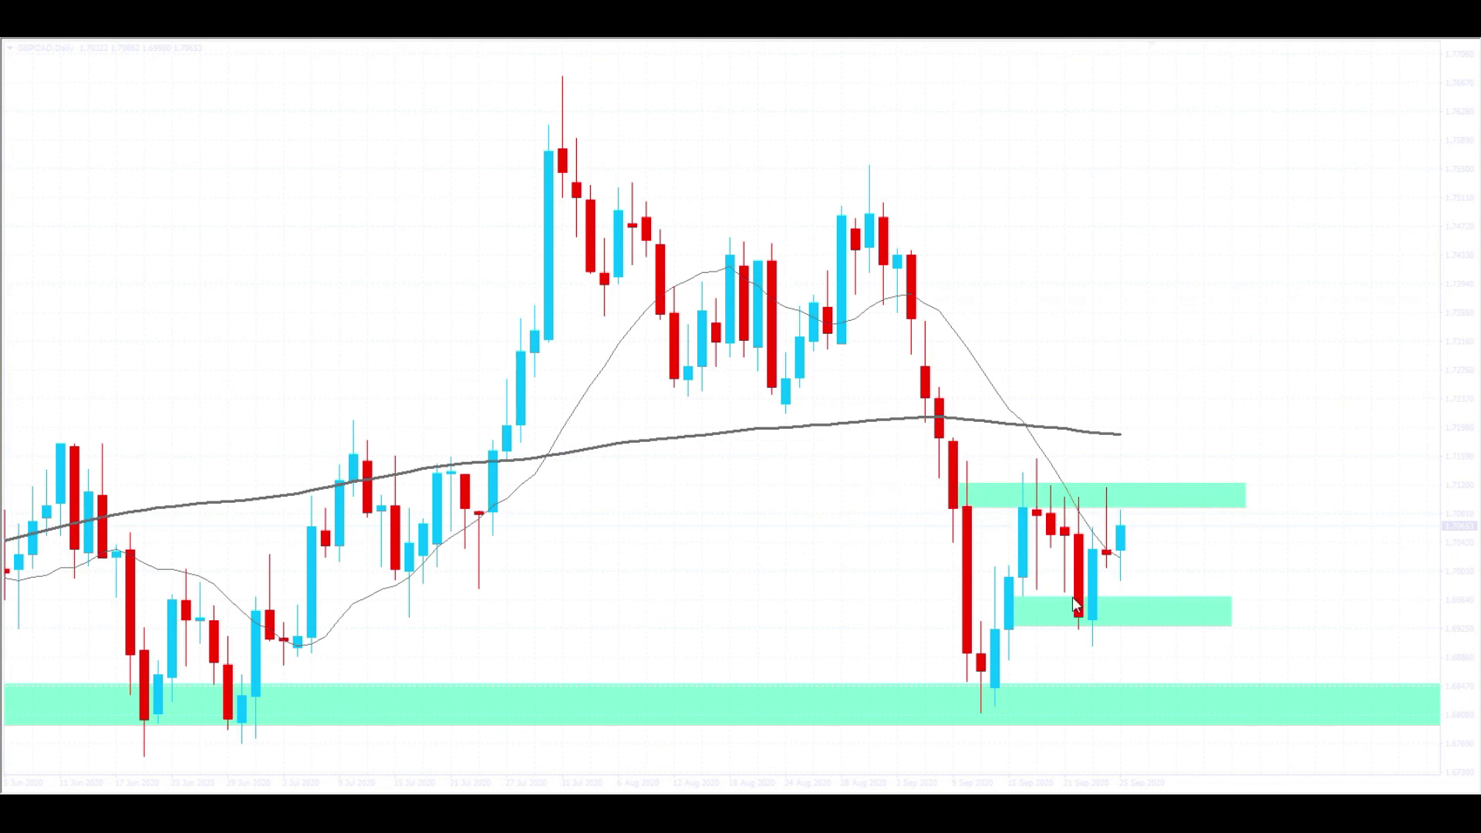
pyautogui.press('-')
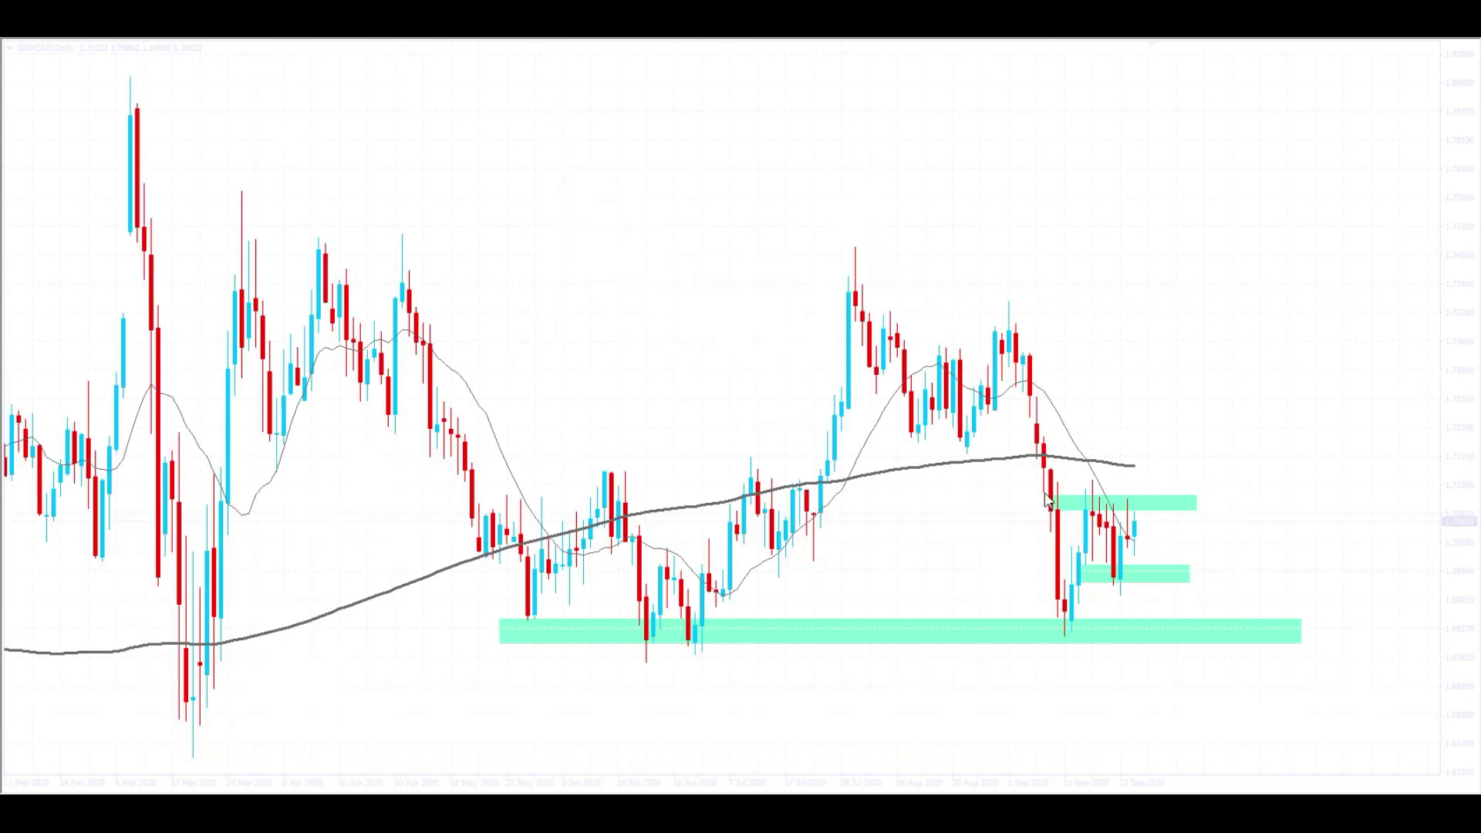
# Delete both small rectangles around the latest candles on the GBPCAD daily chart.
pyautogui.doubleClick(1187, 582)
pyautogui.press('Delete')
pyautogui.doubleClick(1194, 509)
pyautogui.press('Delete')
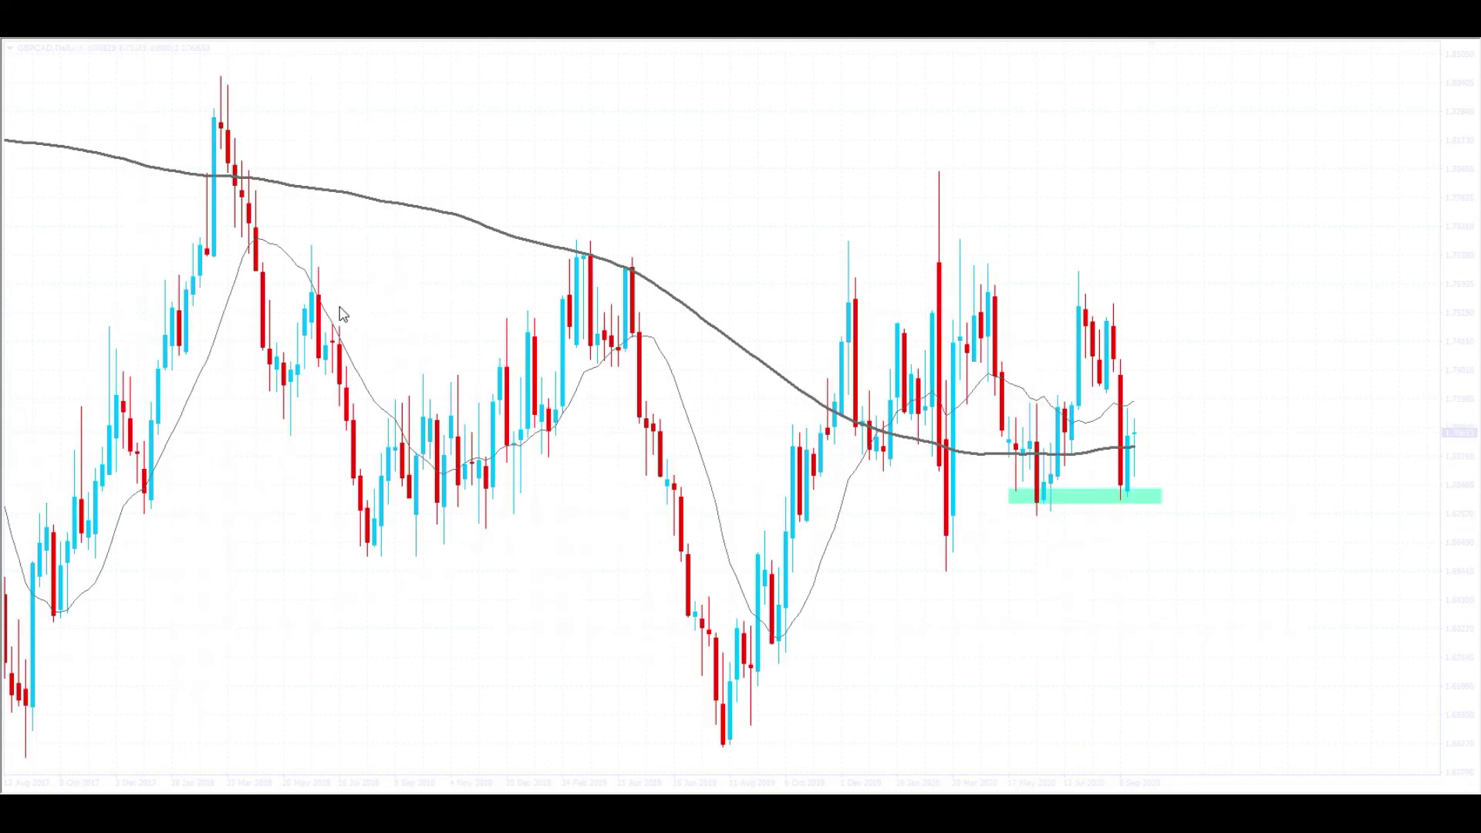
# On the GBPCAD weekly chart, draw a descending trend line from the early-2015 high through the 2018 high, and extend the support rectangle past the latest candle.
pyautogui.press('-')
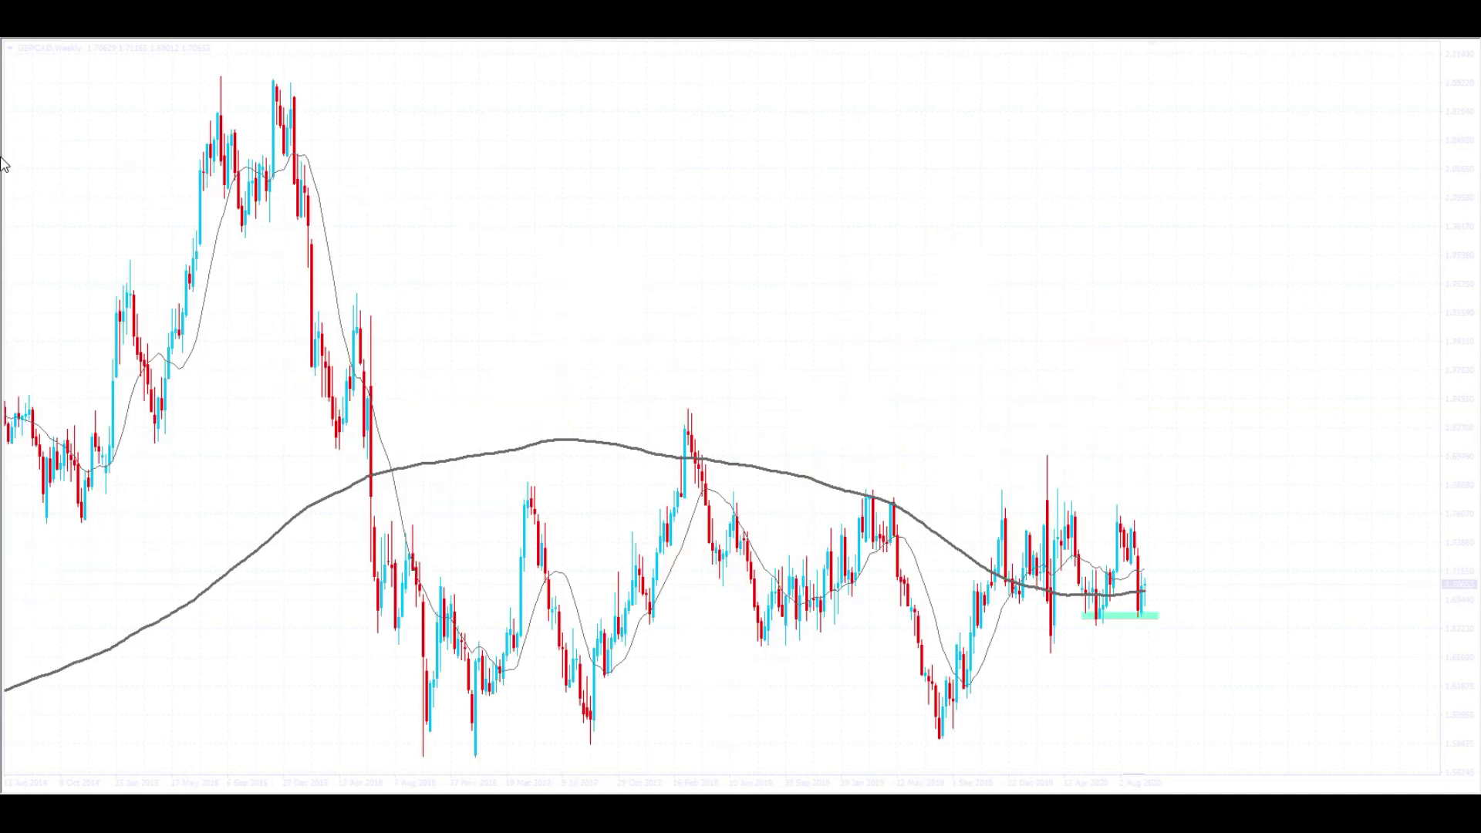
pyautogui.moveTo(130, 264); pyautogui.dragTo(941, 483)
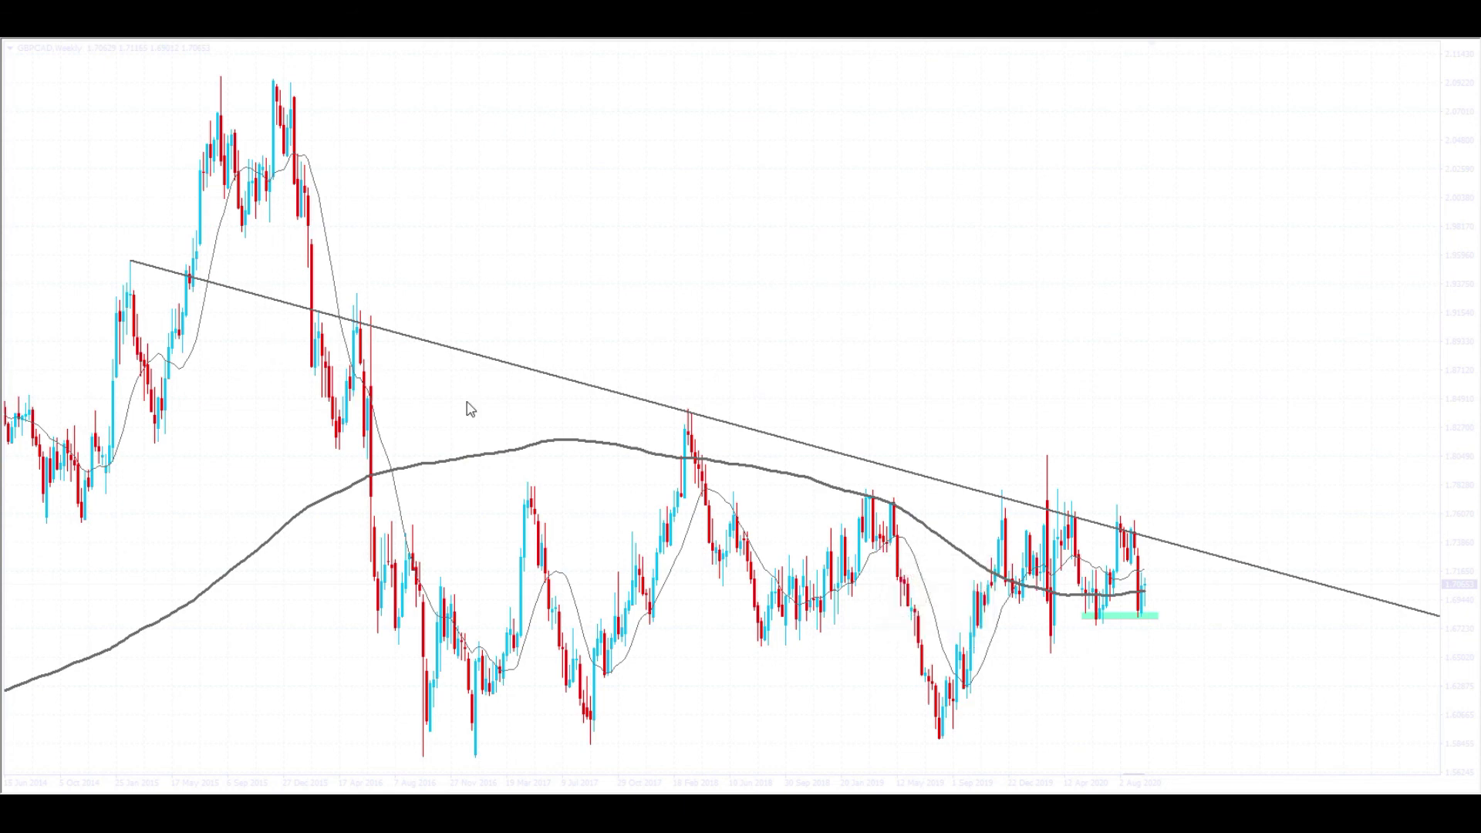
pyautogui.press('+')
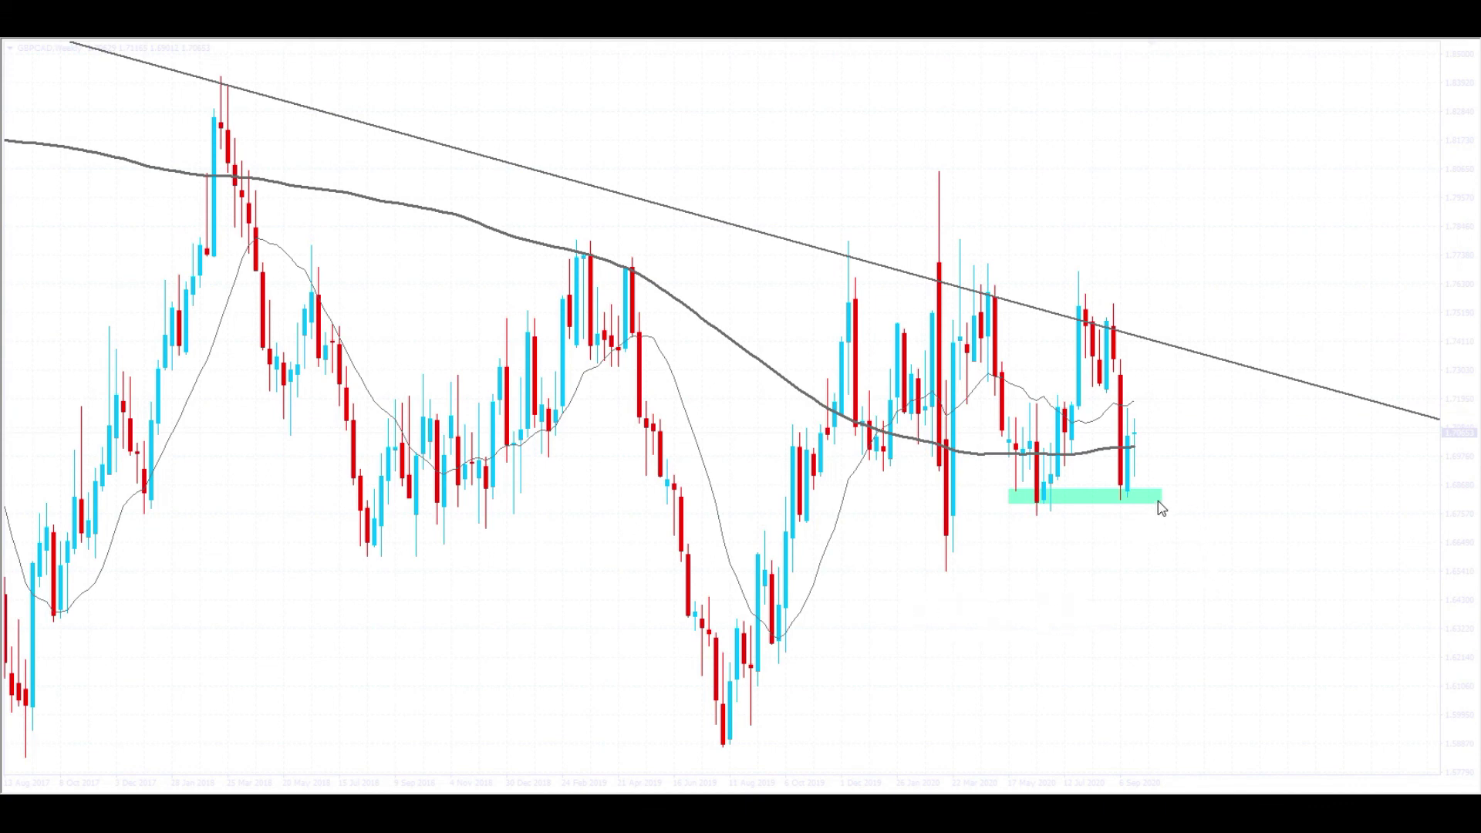
pyautogui.moveTo(1164, 506); pyautogui.dragTo(1282, 509)
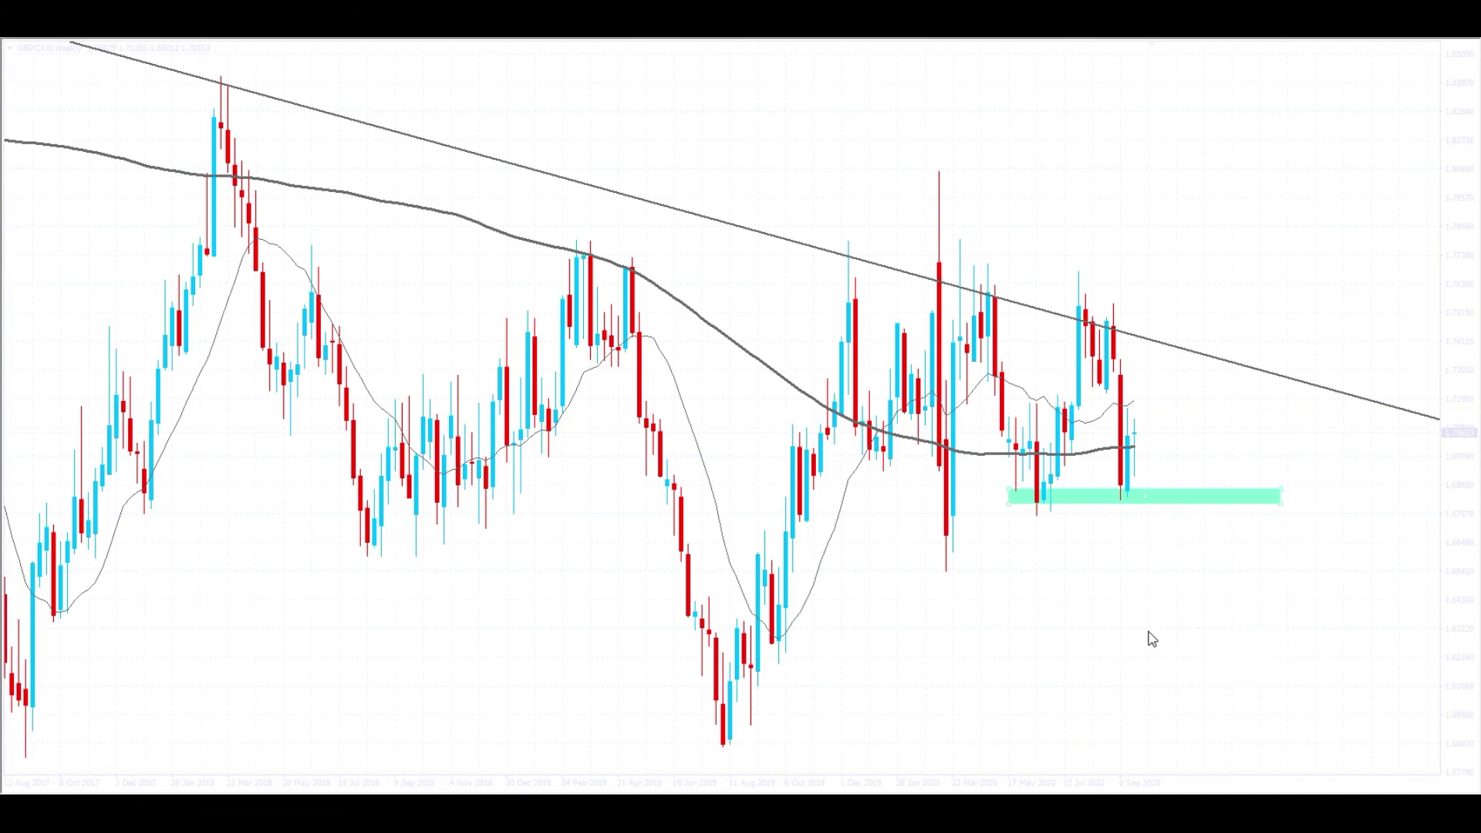
# On the GBPCAD monthly chart, draw an ascending trend line from the early-2010 low to the 2019 low, and return to the weekly chart.
pyautogui.click(314, 40)
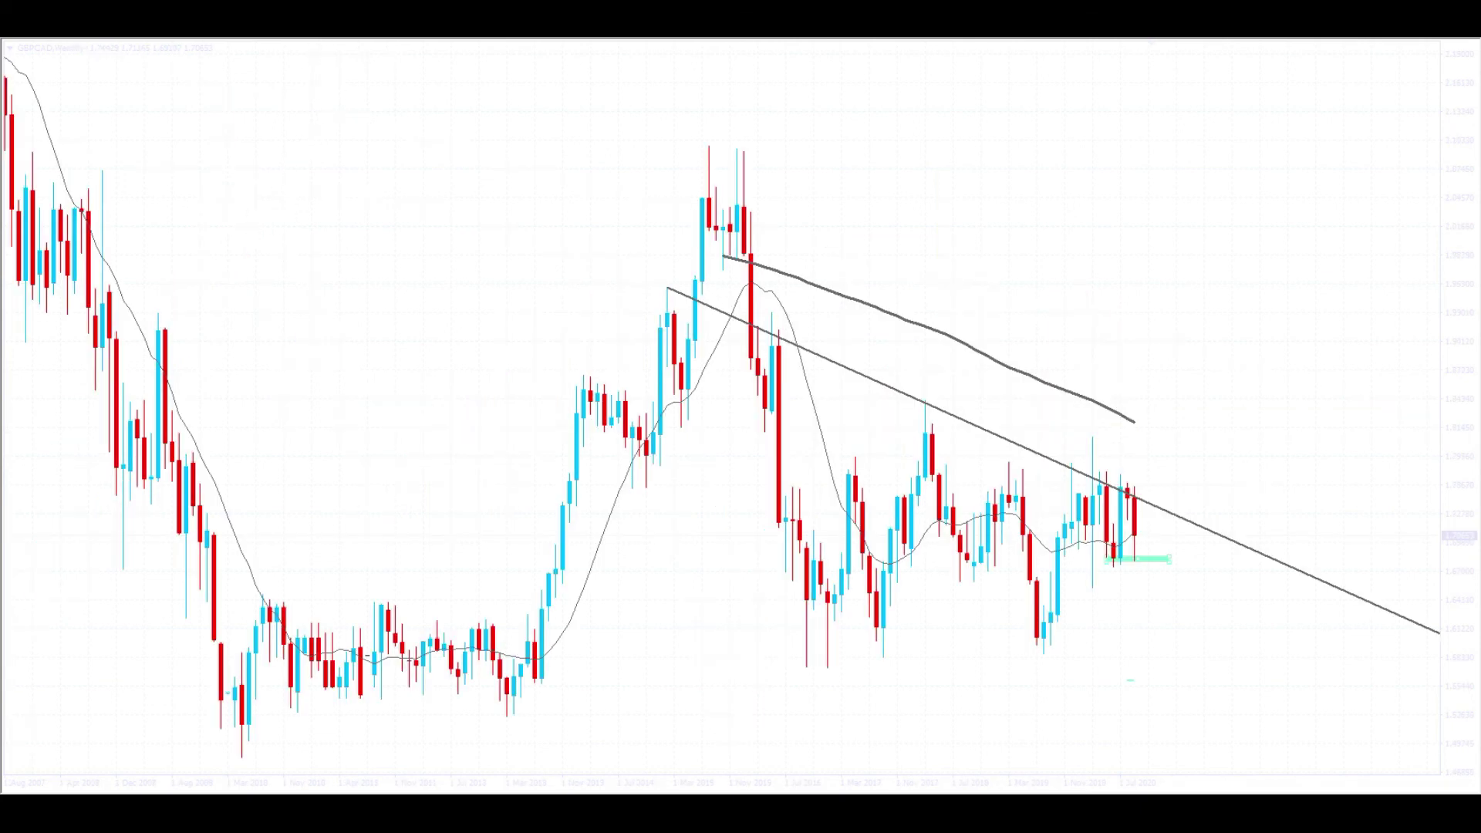
pyautogui.moveTo(241, 760); pyautogui.dragTo(1012, 639)
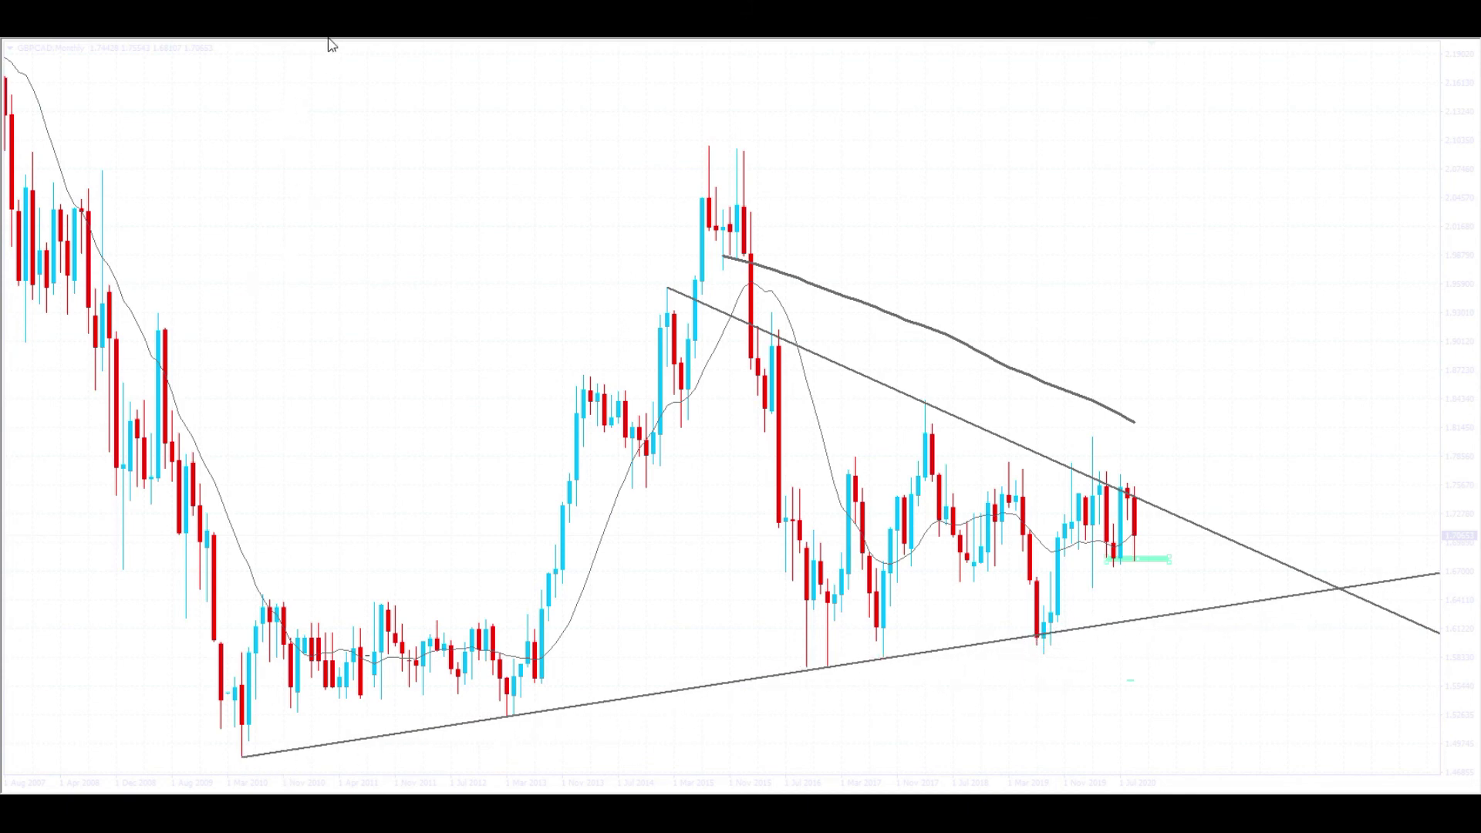
pyautogui.click(290, 30)
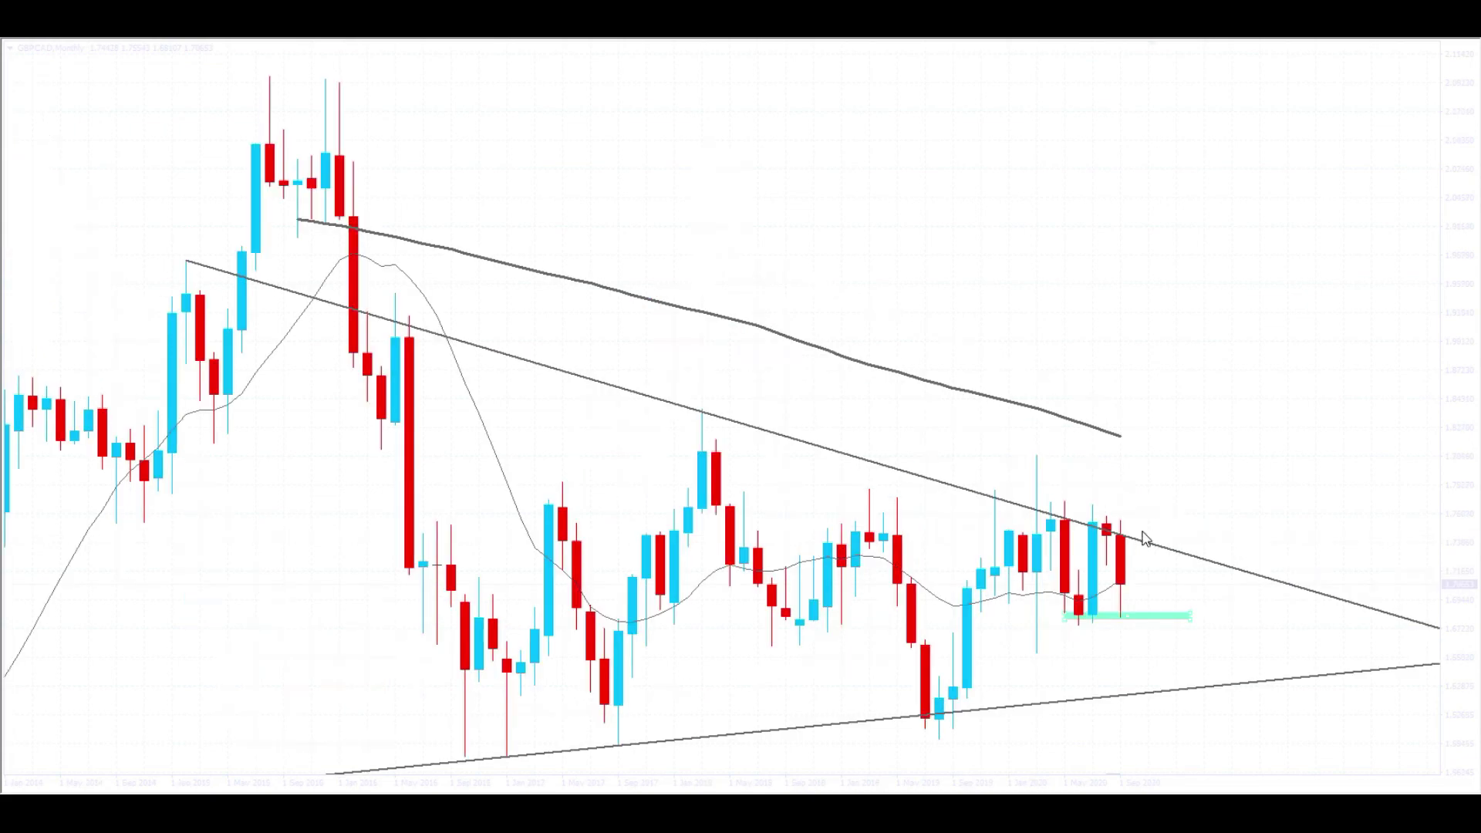
pyautogui.click(282, 29)
pyautogui.click(297, 29)
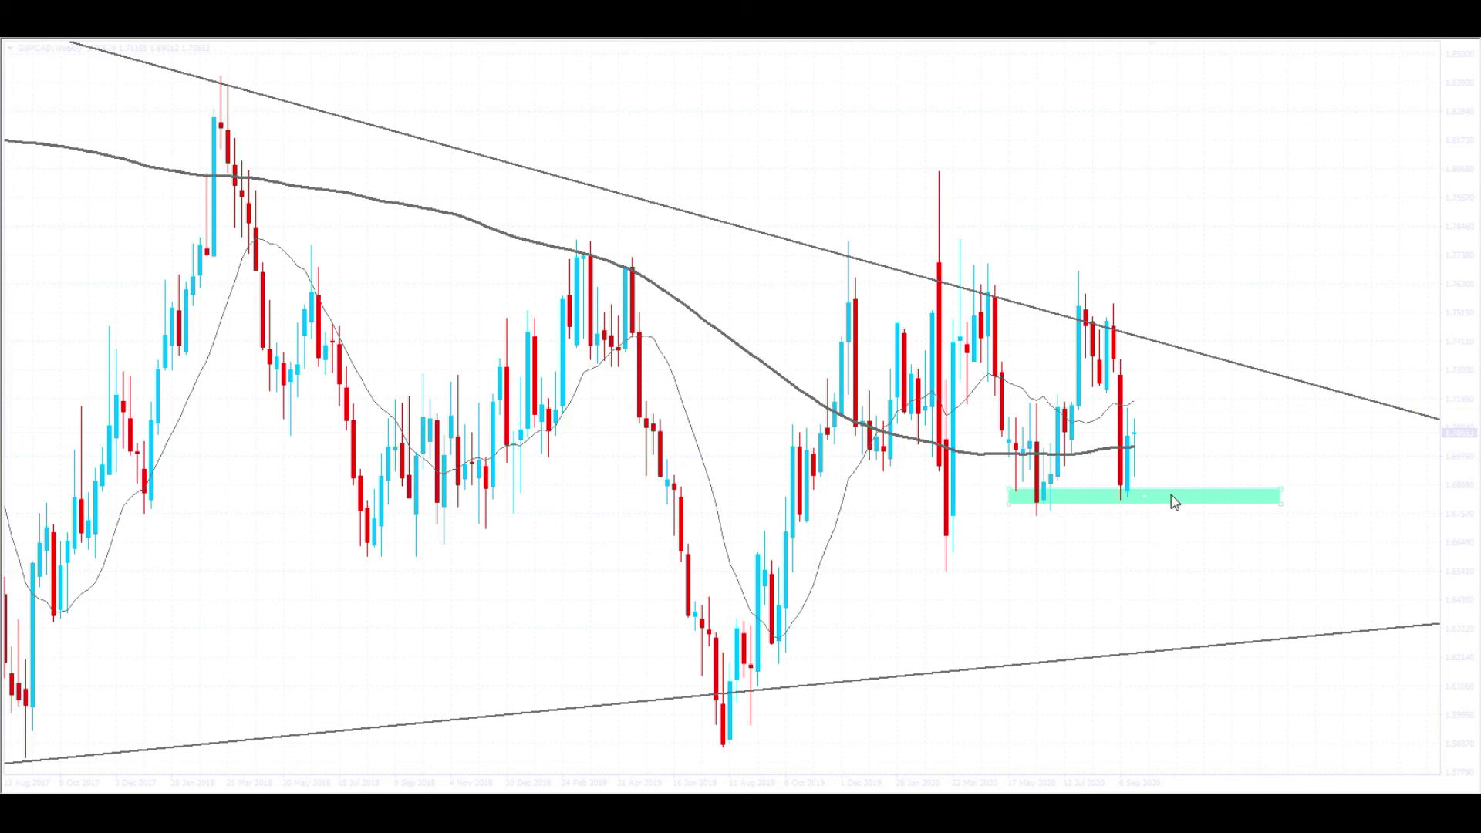
# On the GBPCAD daily chart, draw a resistance rectangle across the mid-September 2020 highs past the latest candle, and make it thinner and longer.
pyautogui.click(322, 40)
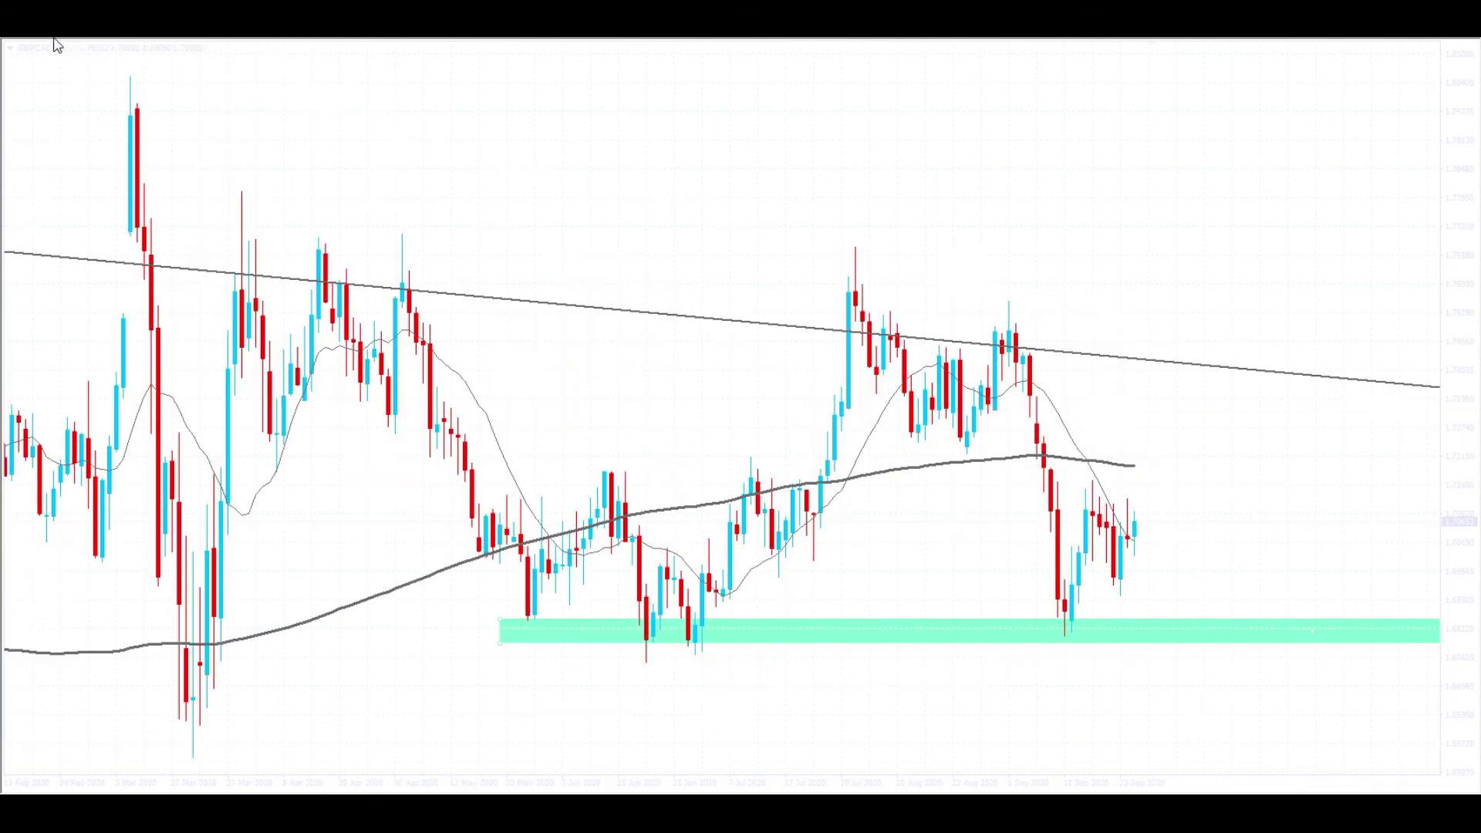
pyautogui.moveTo(1022, 487); pyautogui.dragTo(1309, 508)
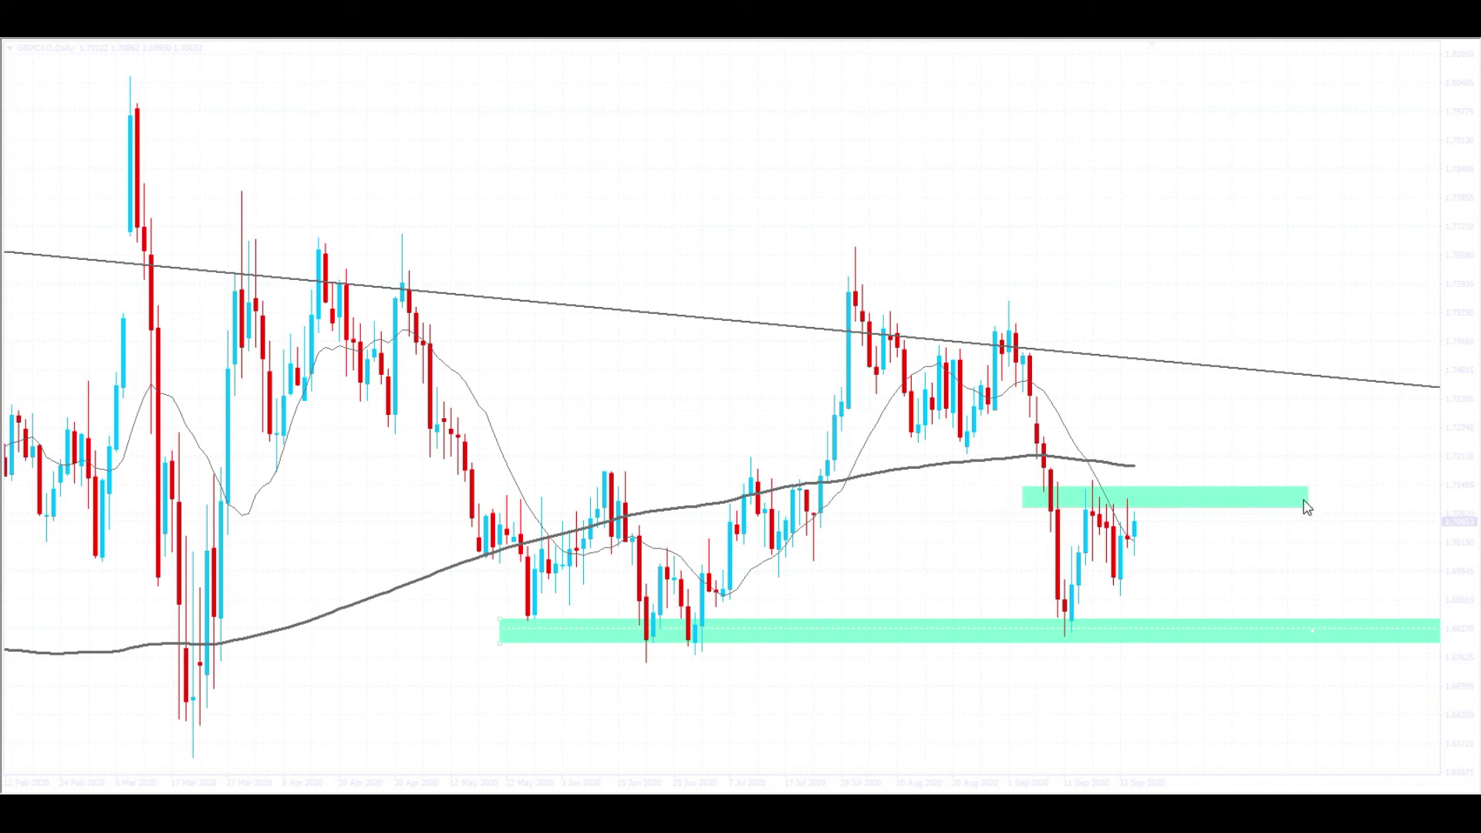
pyautogui.moveTo(1309, 508); pyautogui.dragTo(1346, 509)
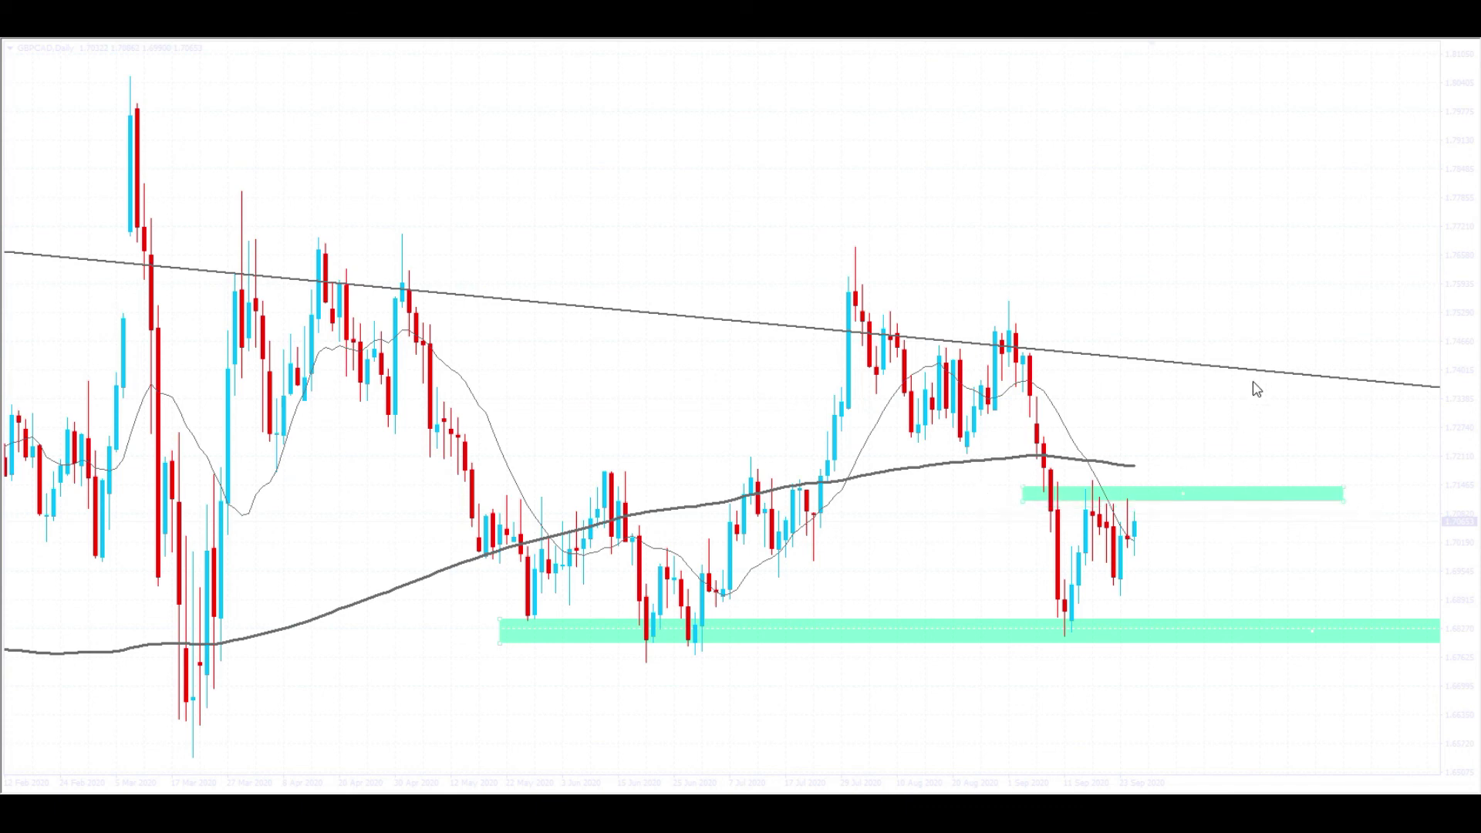